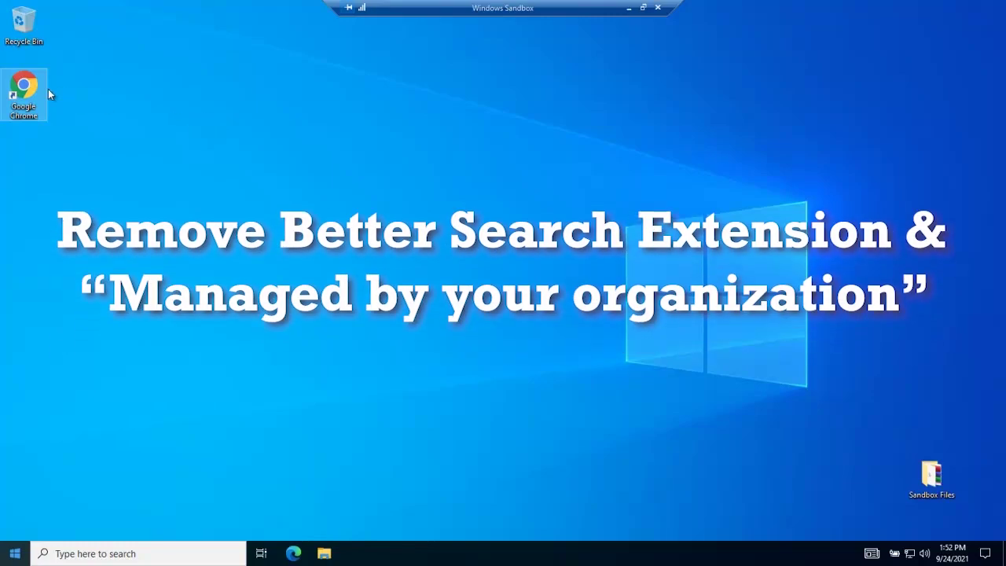
# Step: Launch Google Chrome, check its main menu for the "Managed by your organization" entry, and open the extensions page
pyautogui.doubleClick(45, 93)
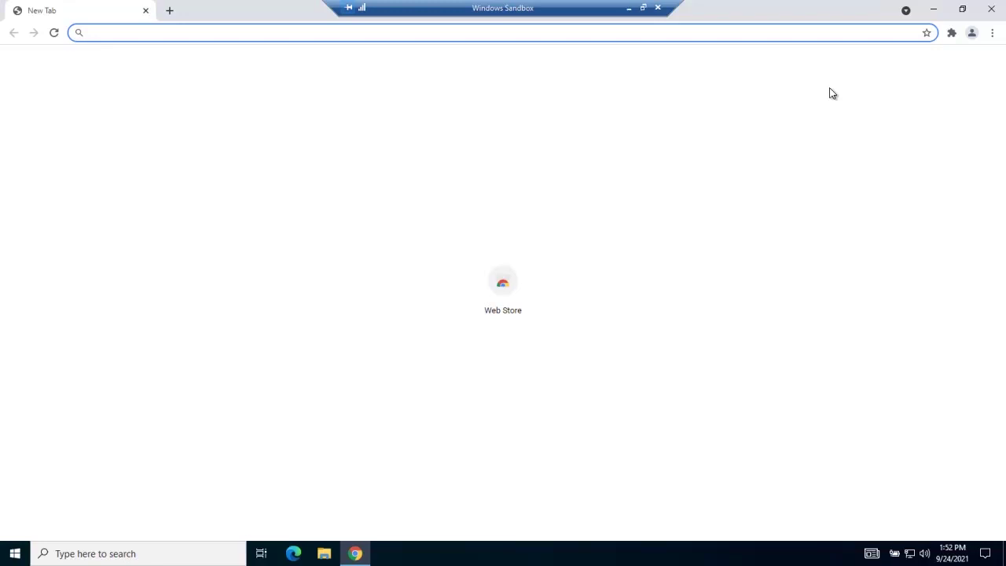
pyautogui.click(992, 33)
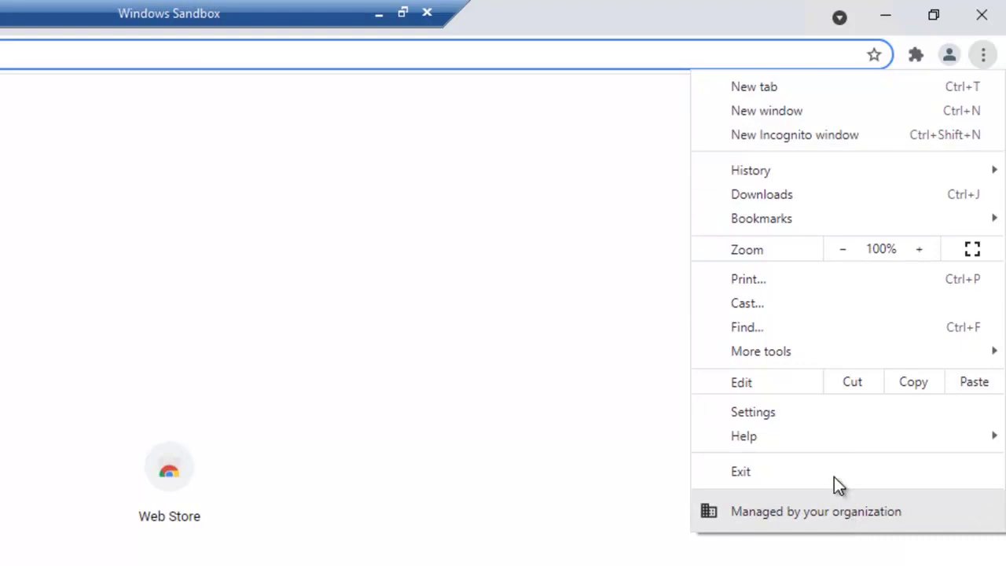
pyautogui.moveTo(743, 354)
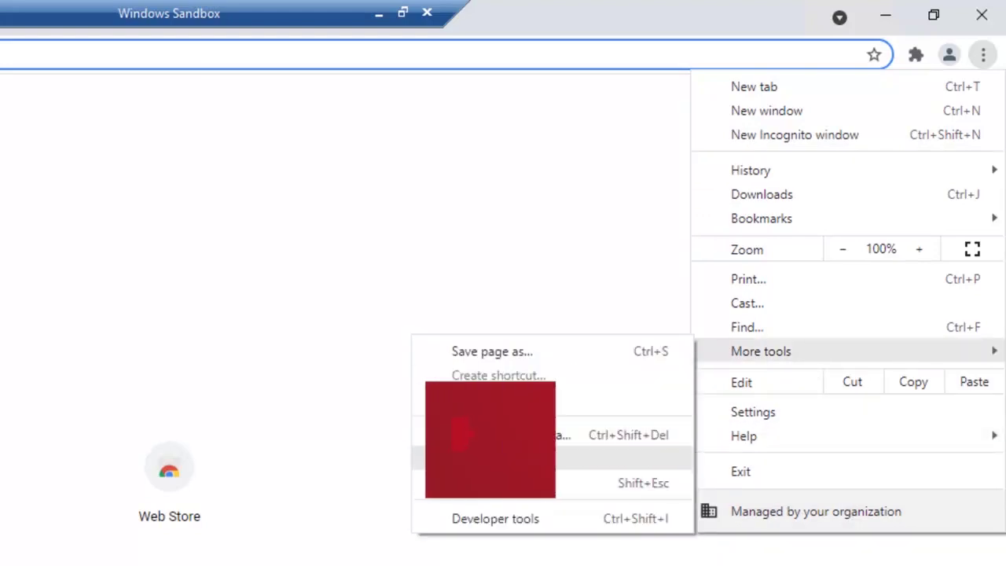
pyautogui.click(480, 460)
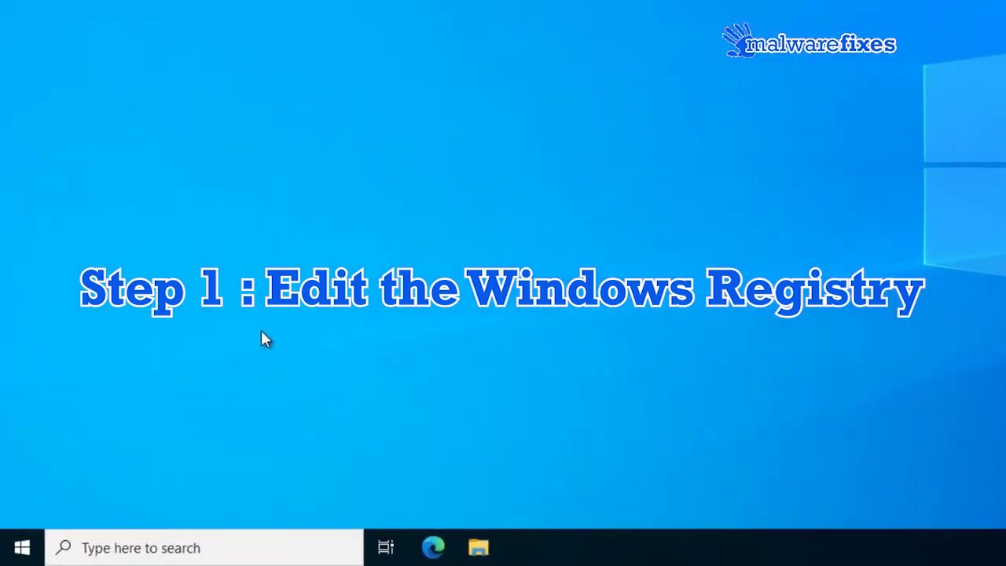
# Step: Search Windows for regedit and launch the Registry Editor
pyautogui.click(173, 548)
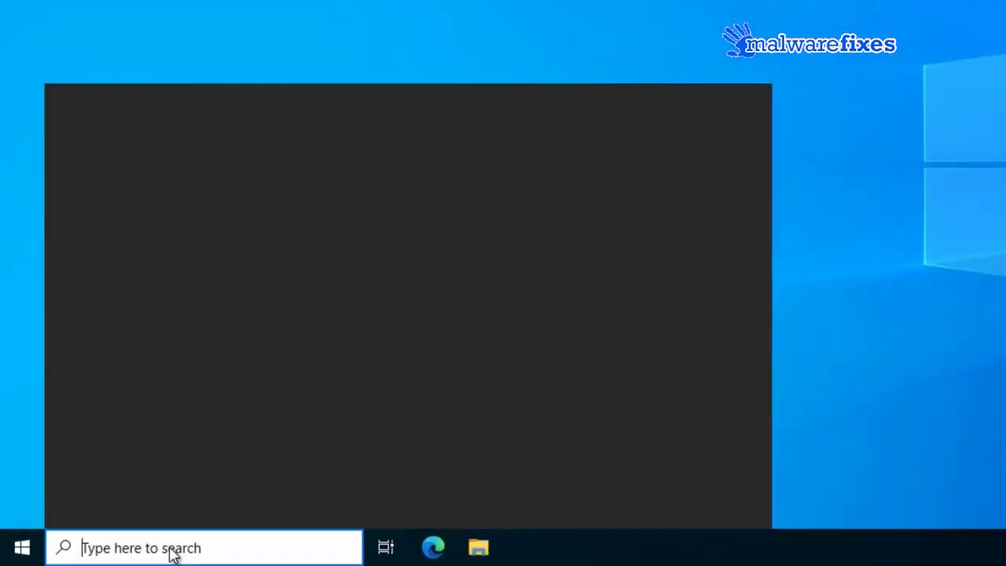
pyautogui.write('regedi')
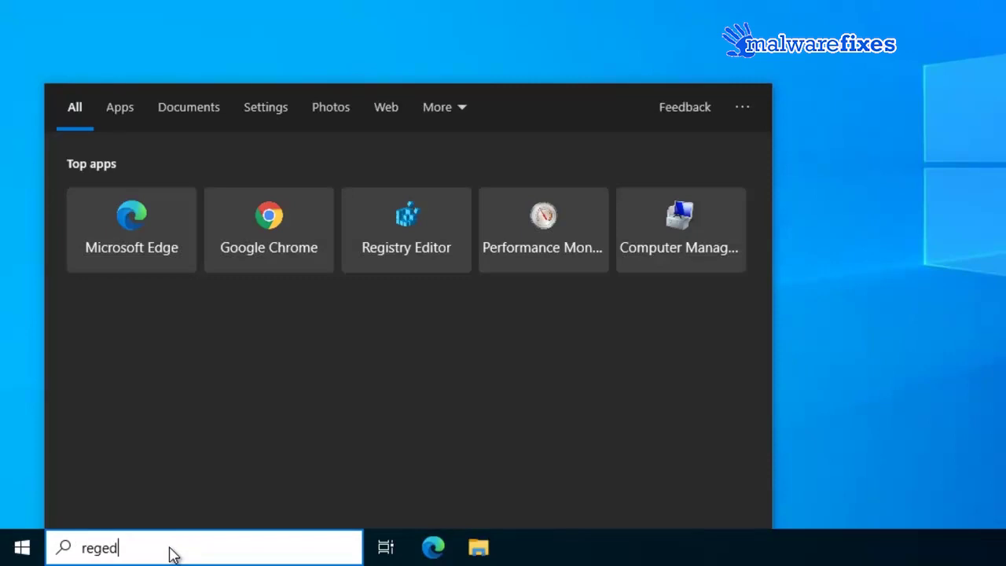
pyautogui.write('t')
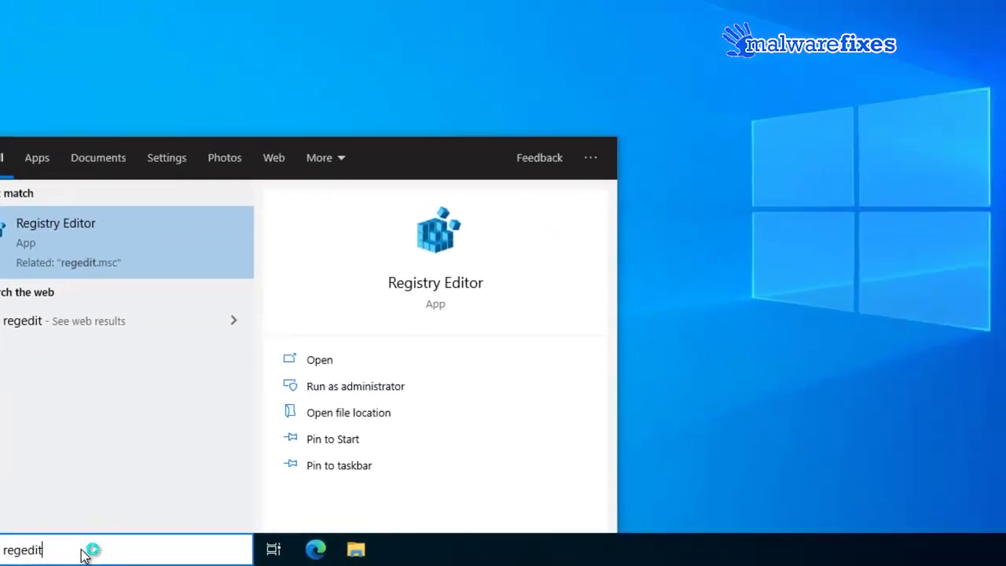
pyautogui.press('Return')
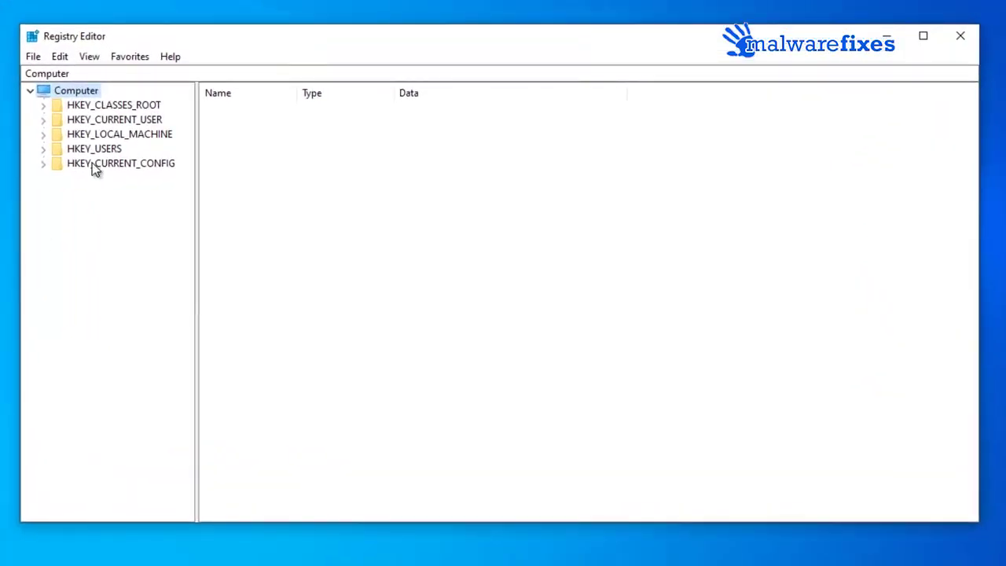
# Step: Export the entire registry to the Desktop as a registration file named "backup registry"
pyautogui.click(32, 59)
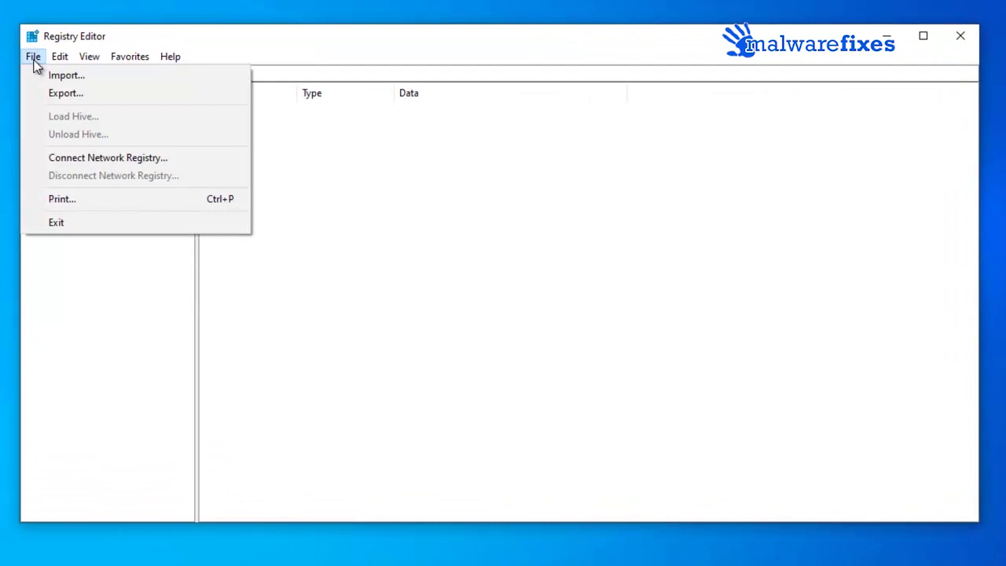
pyautogui.click(48, 93)
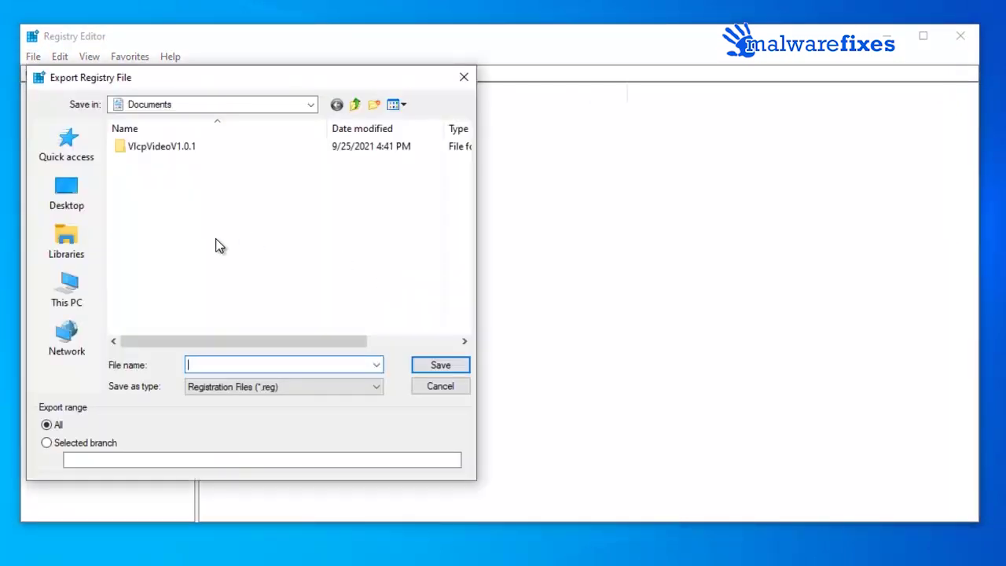
pyautogui.click(78, 189)
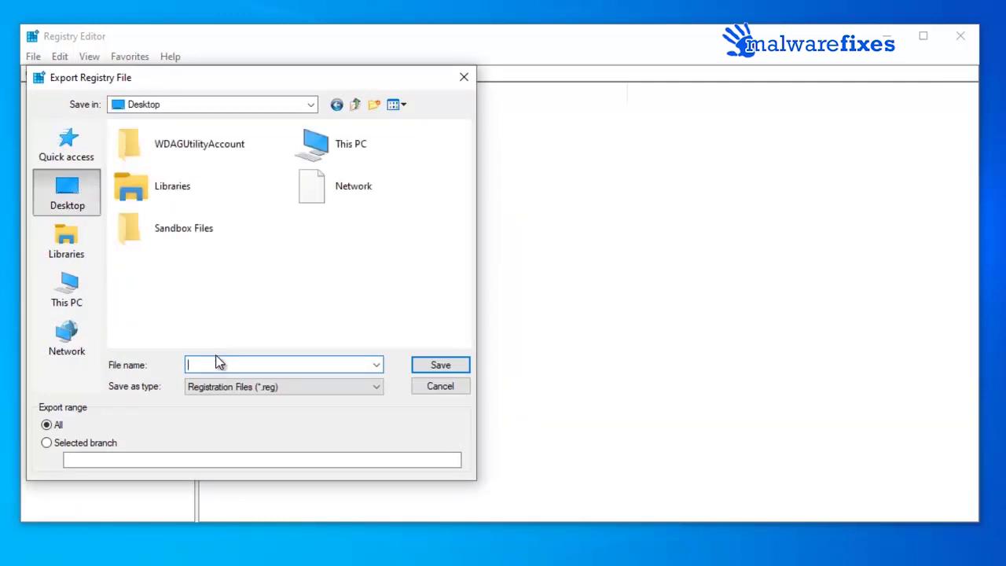
pyautogui.write('b')
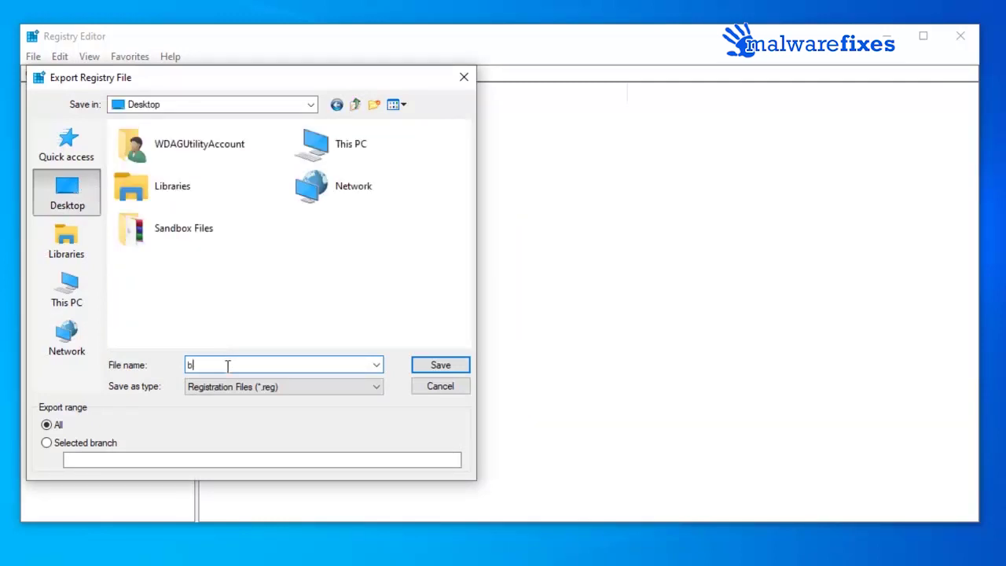
pyautogui.write('ackup registry')
pyautogui.click(440, 365)
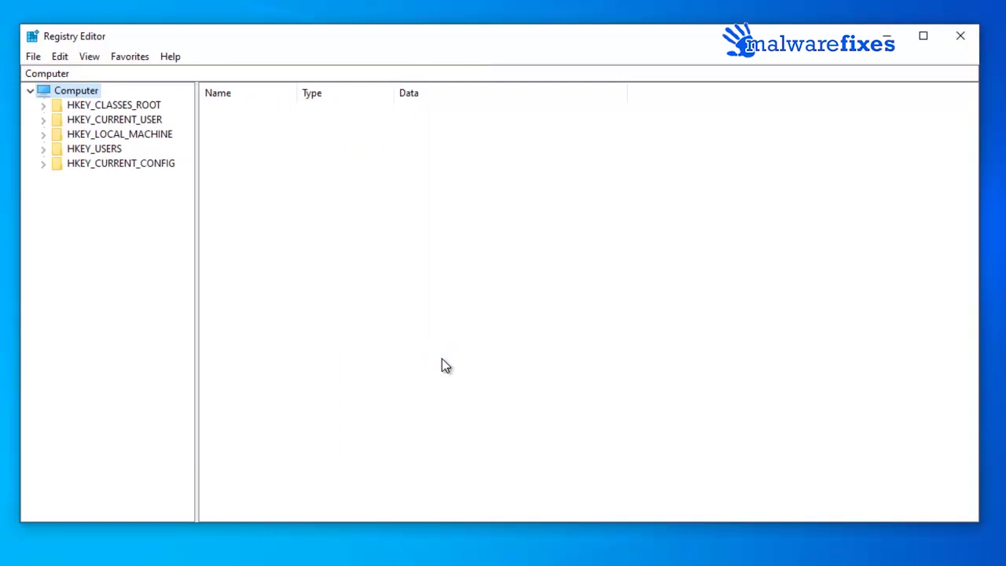
# Step: Delete the Chrome key under HKEY_LOCAL_MACHINE\SOFTWARE\Policies\Google and close the Registry Editor
pyautogui.click(44, 135)
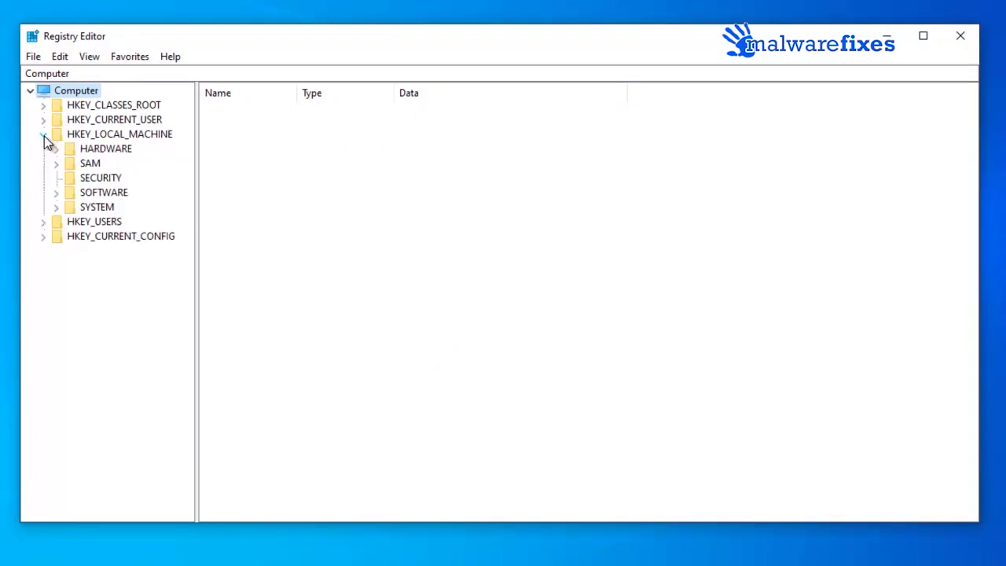
pyautogui.click(56, 193)
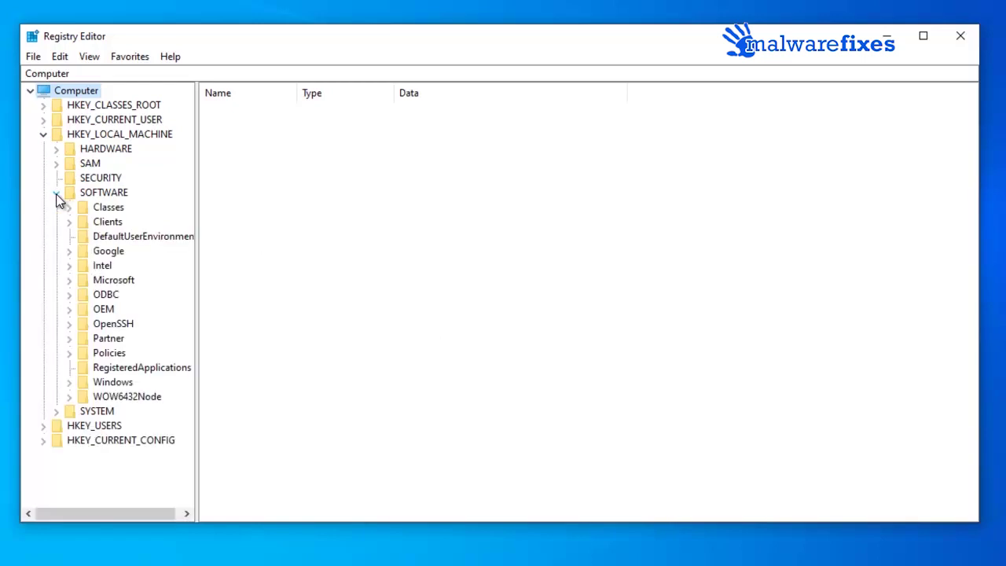
pyautogui.click(69, 353)
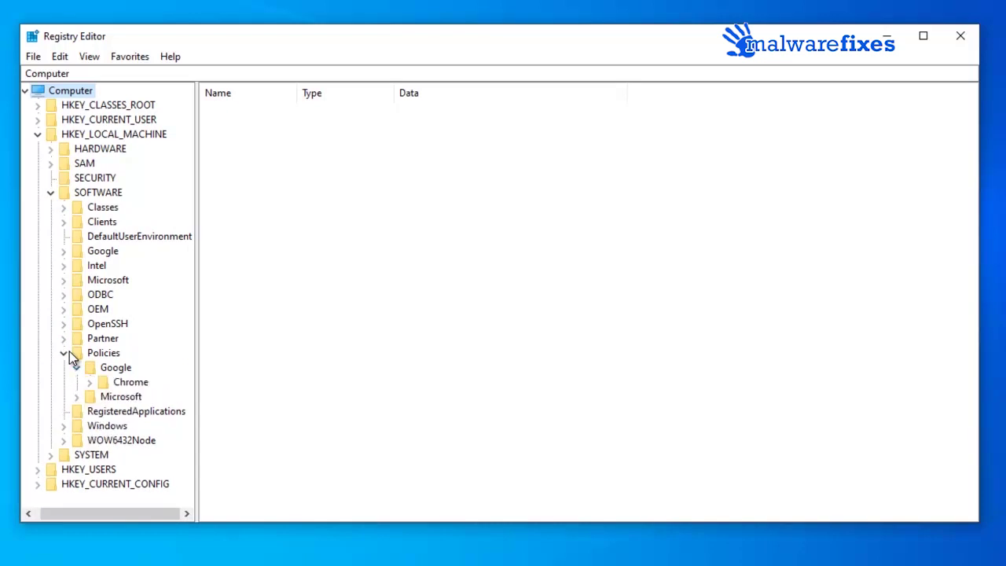
pyautogui.rightClick(122, 383)
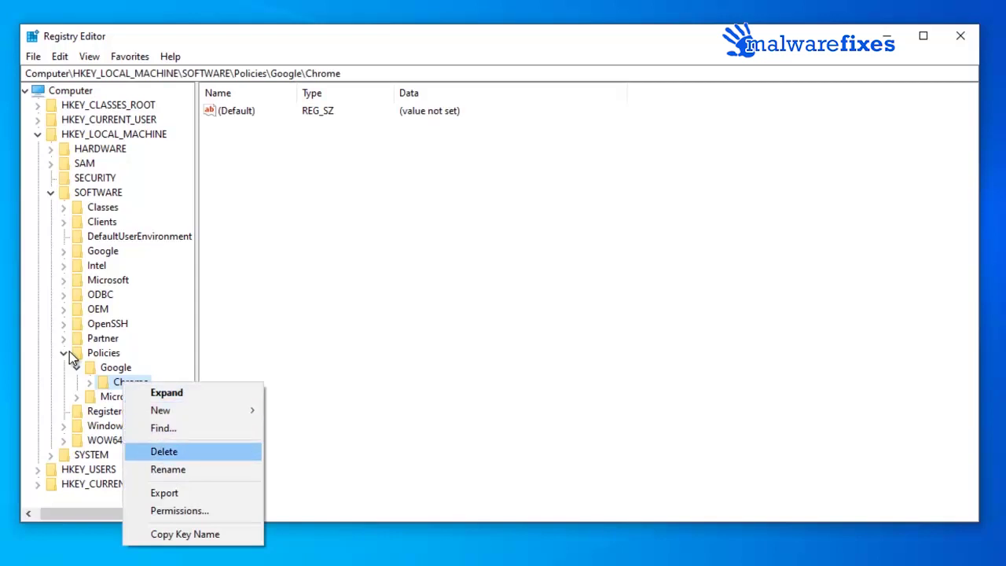
pyautogui.press('Return')
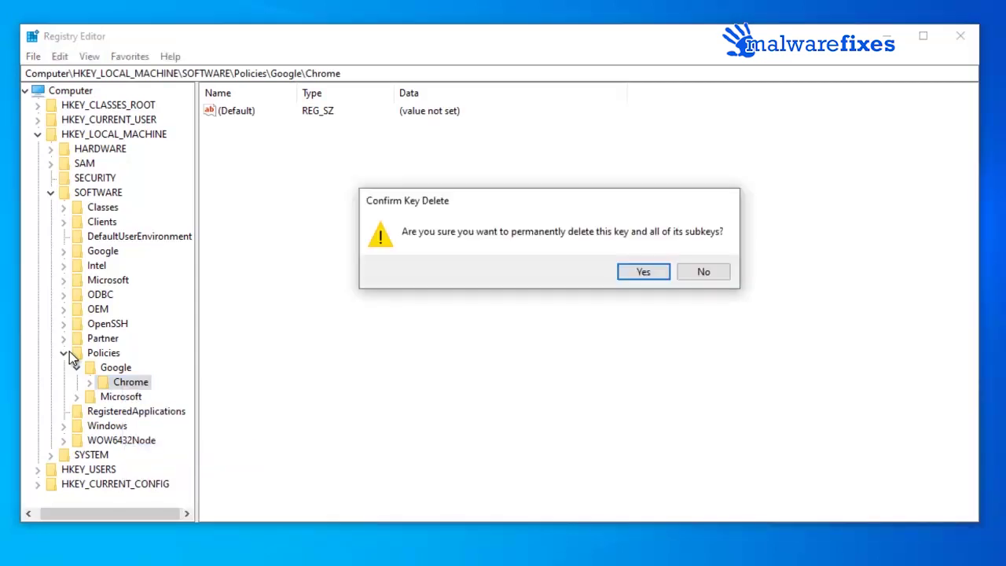
pyautogui.press('Return')
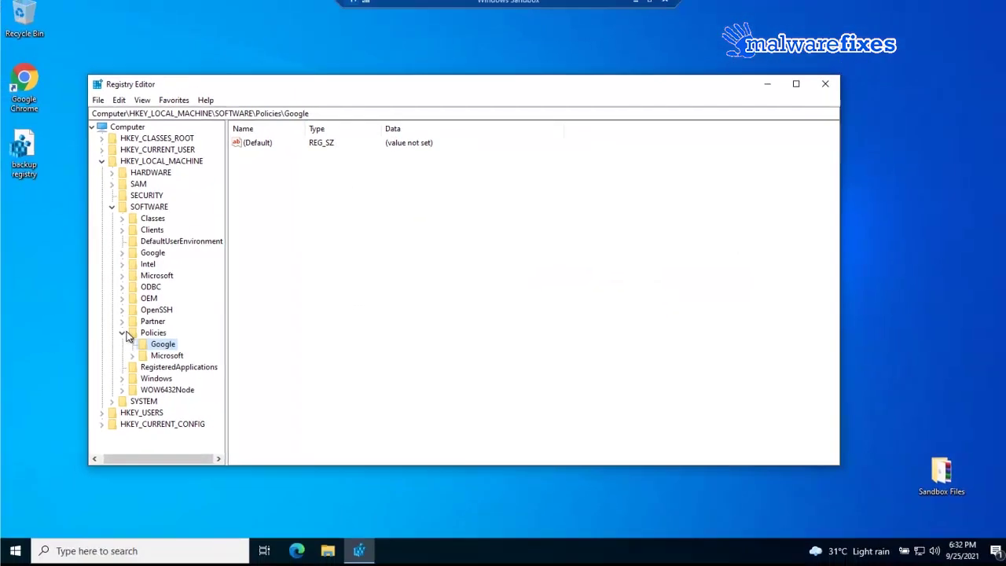
pyautogui.hotkey('alt', 'F4')
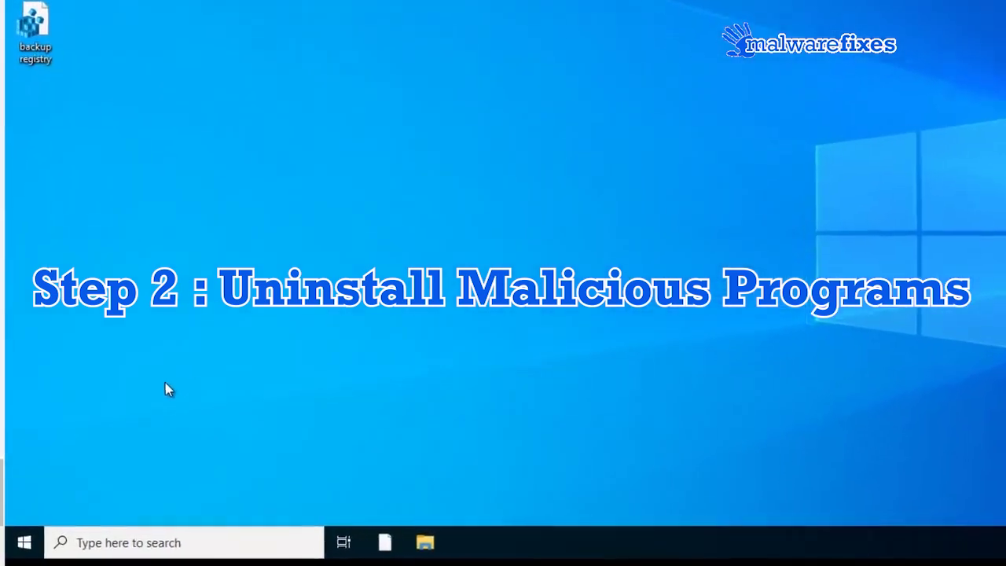
# Step: Search Windows for "add" and open the Add or remove programs settings
pyautogui.click(136, 547)
pyautogui.write('add')
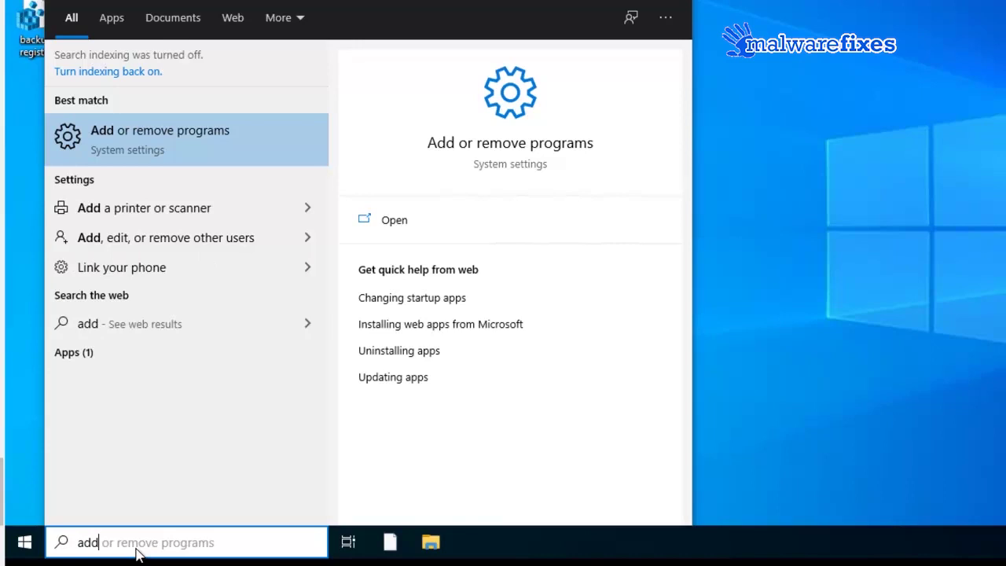
pyautogui.click(165, 133)
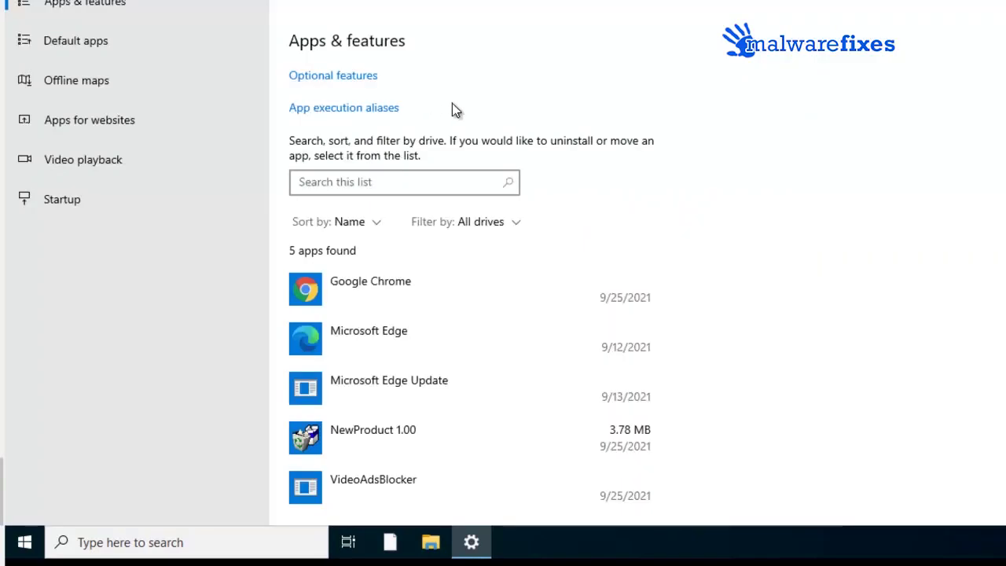
# Step: Uninstall the NewProduct 1.00 and VideoAdsBlocker apps from the installed apps list
pyautogui.scroll(-1, 452, 103)
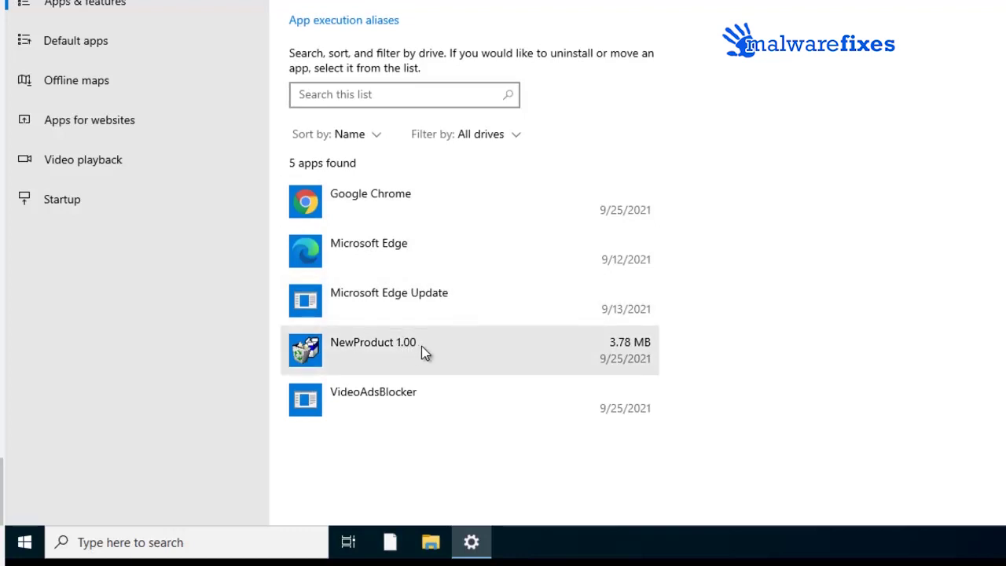
pyautogui.click(451, 347)
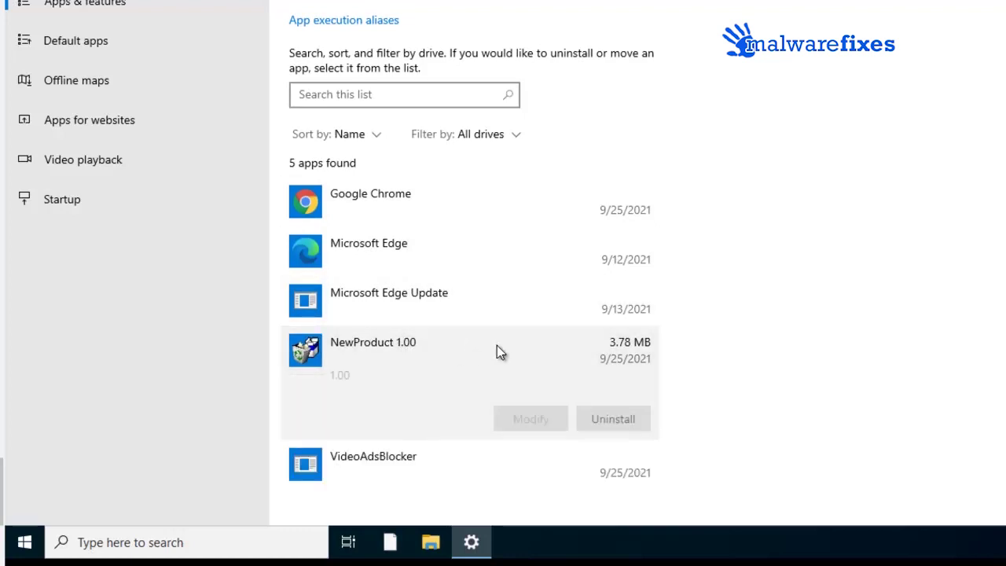
pyautogui.click(614, 419)
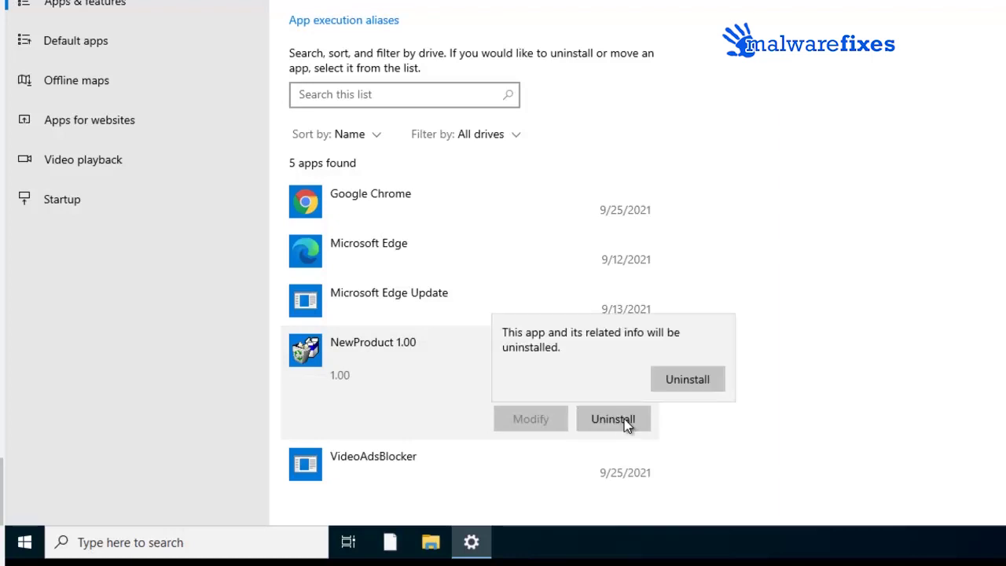
pyautogui.click(686, 381)
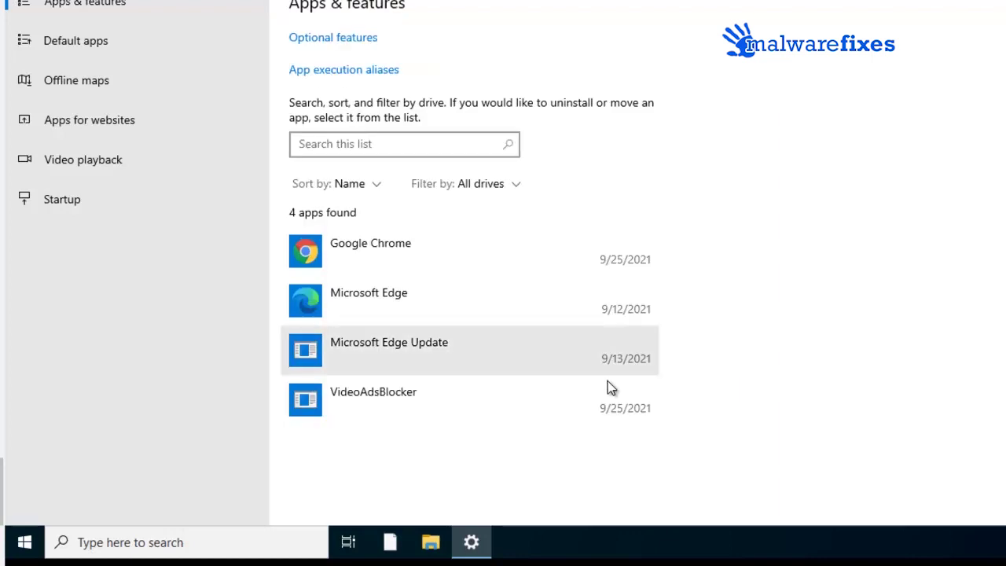
pyautogui.click(434, 392)
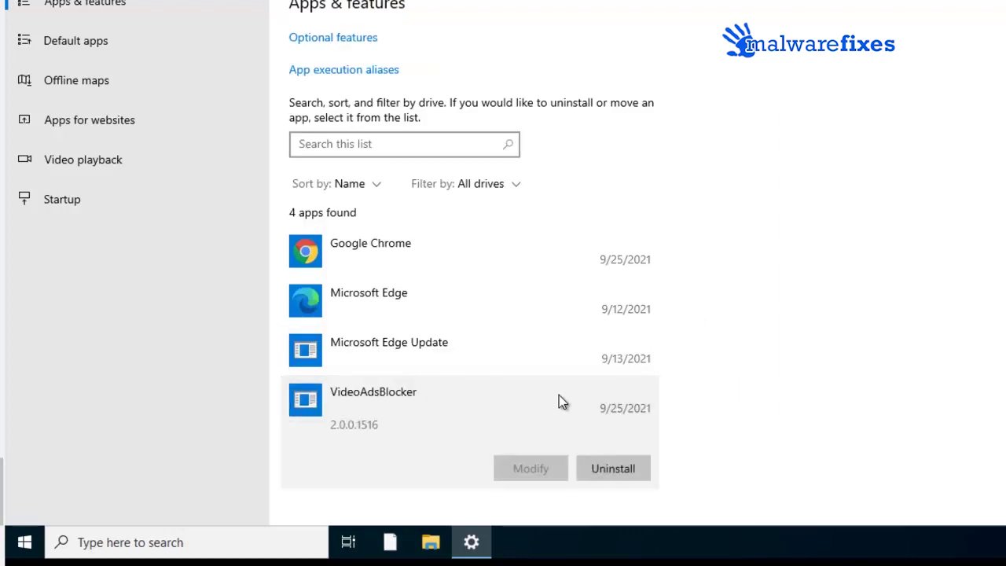
pyautogui.click(613, 467)
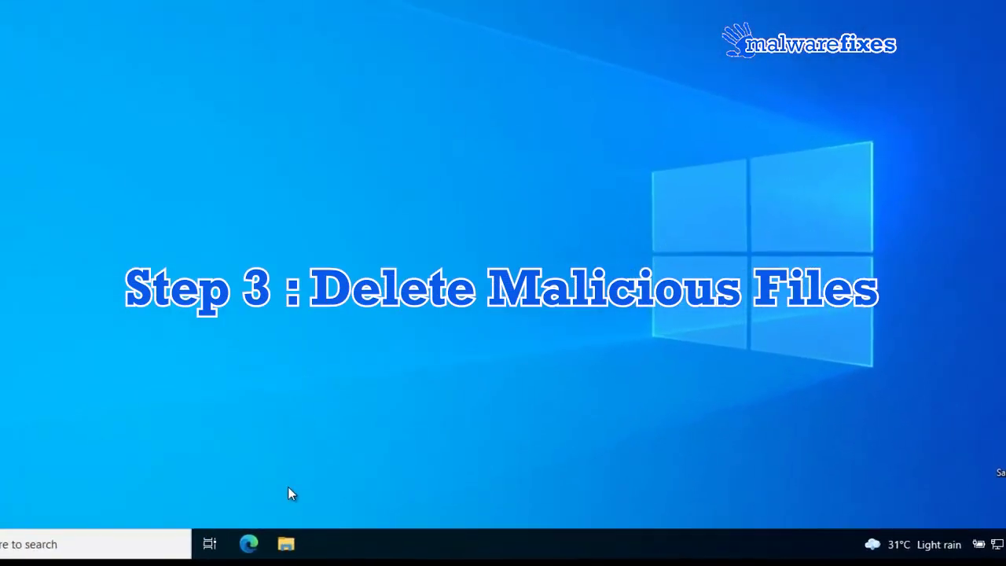
# Step: Open File Explorer and turn on the display of hidden items
pyautogui.click(279, 541)
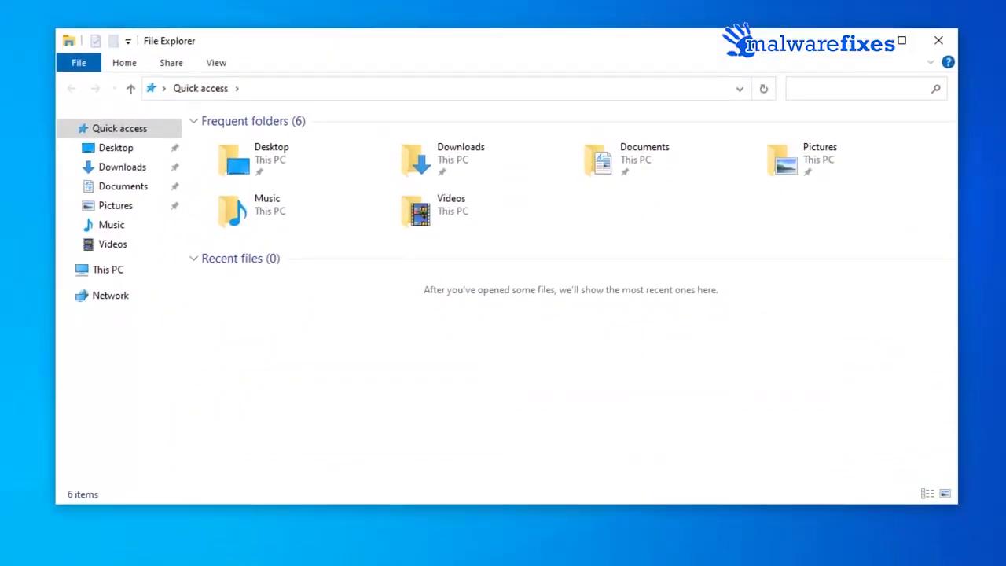
pyautogui.click(218, 70)
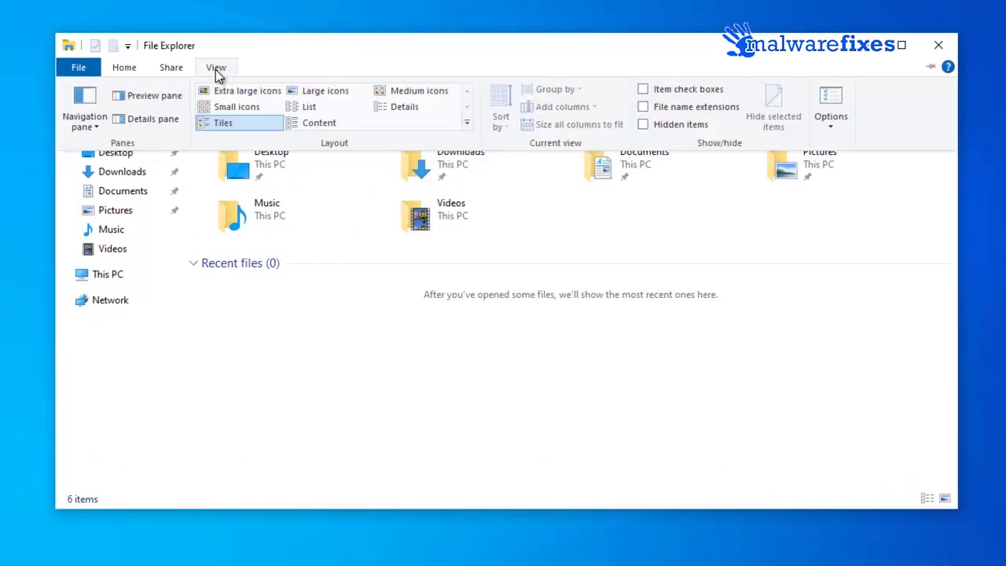
pyautogui.click(644, 126)
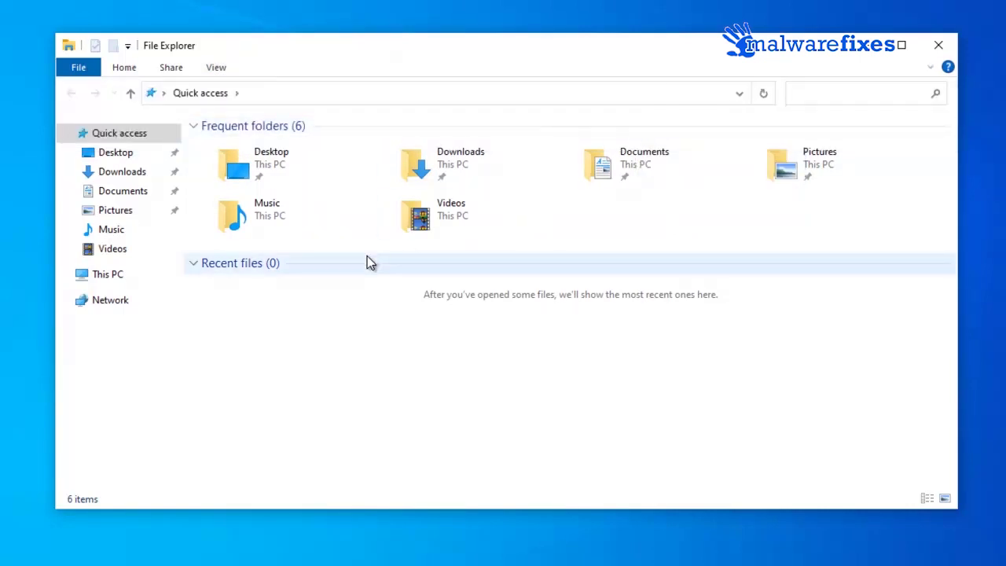
# Step: Open the folder C:\Users\WDAGUtilityAccount\AppData\Local
pyautogui.click(120, 282)
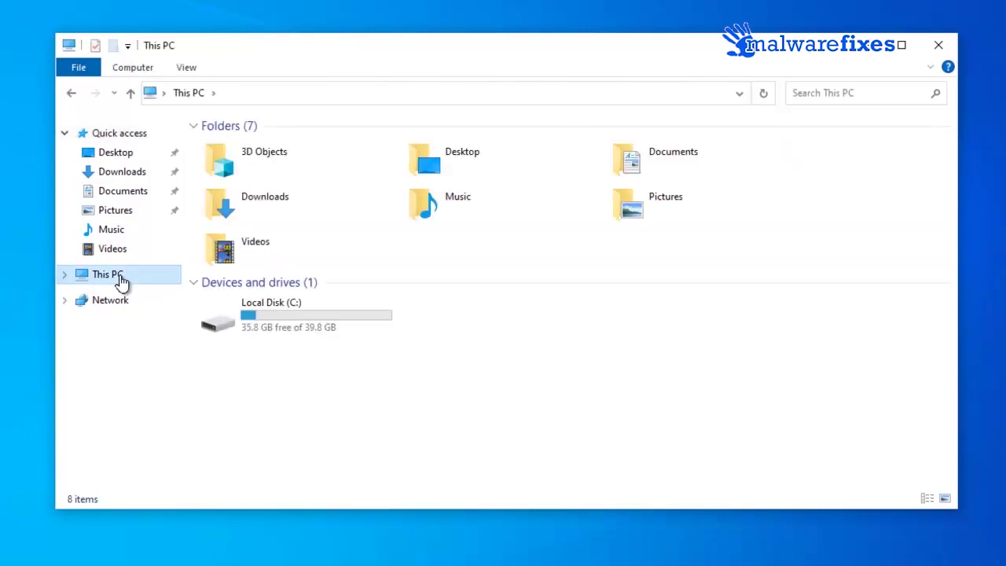
pyautogui.doubleClick(254, 314)
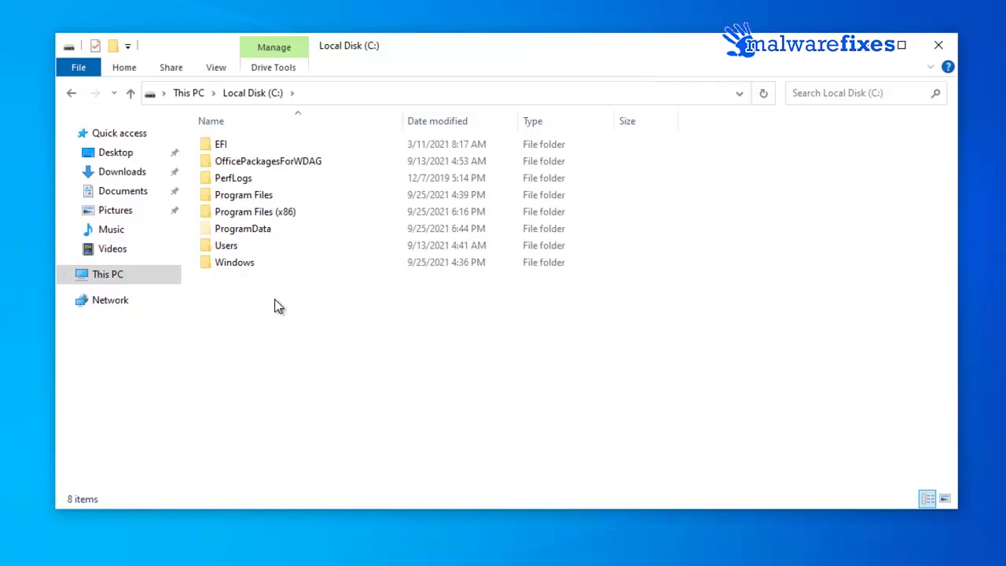
pyautogui.doubleClick(262, 250)
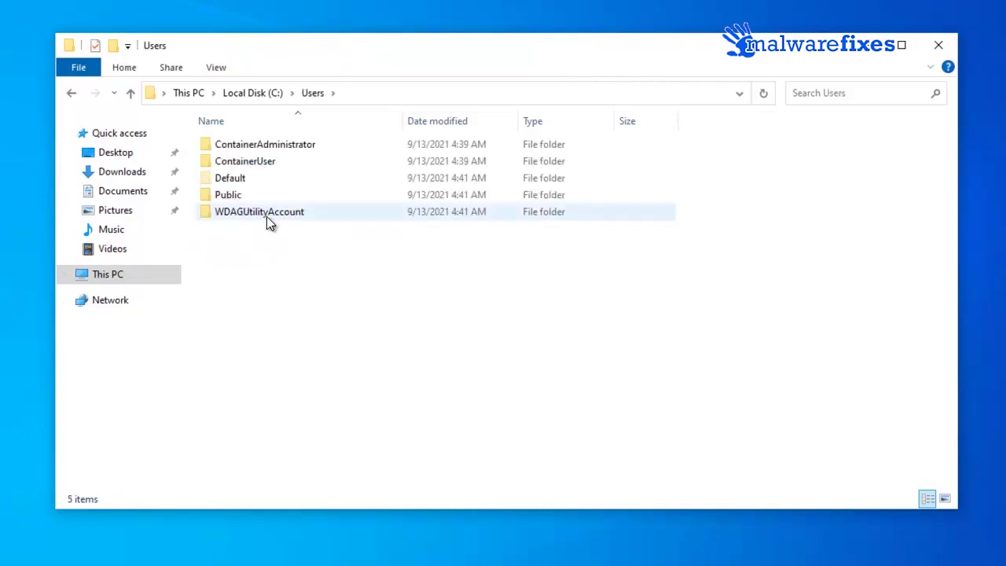
pyautogui.doubleClick(267, 216)
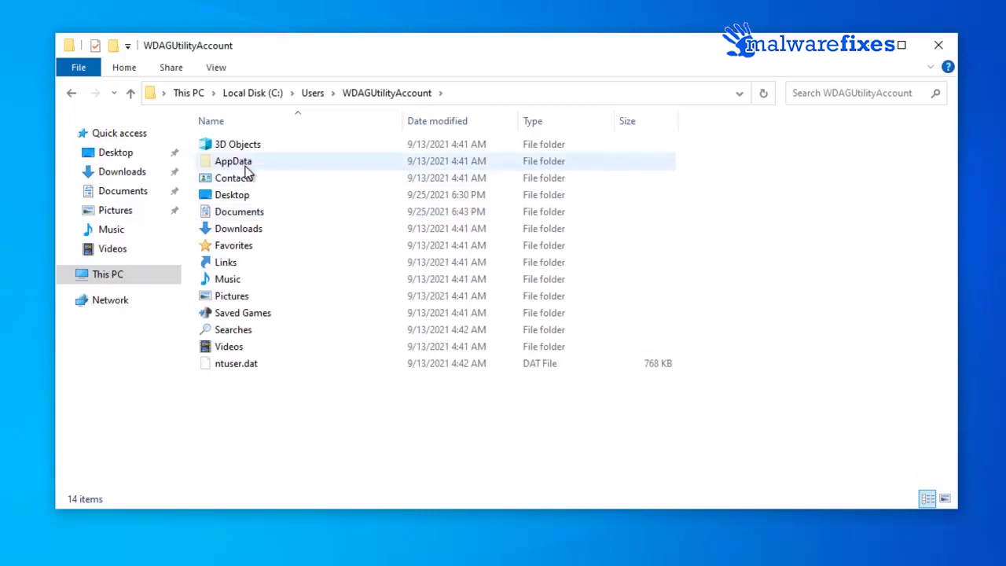
pyautogui.doubleClick(246, 166)
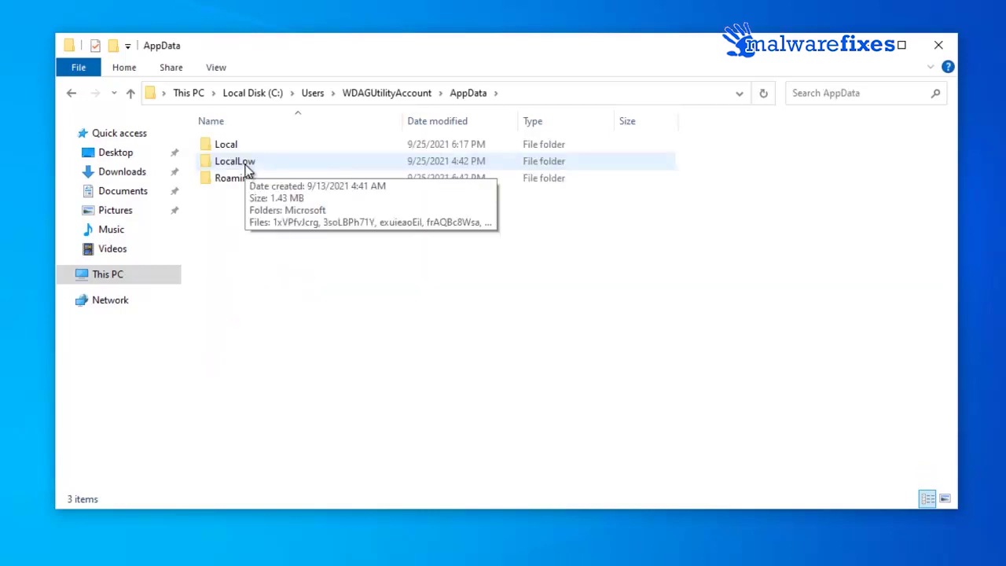
pyautogui.doubleClick(233, 146)
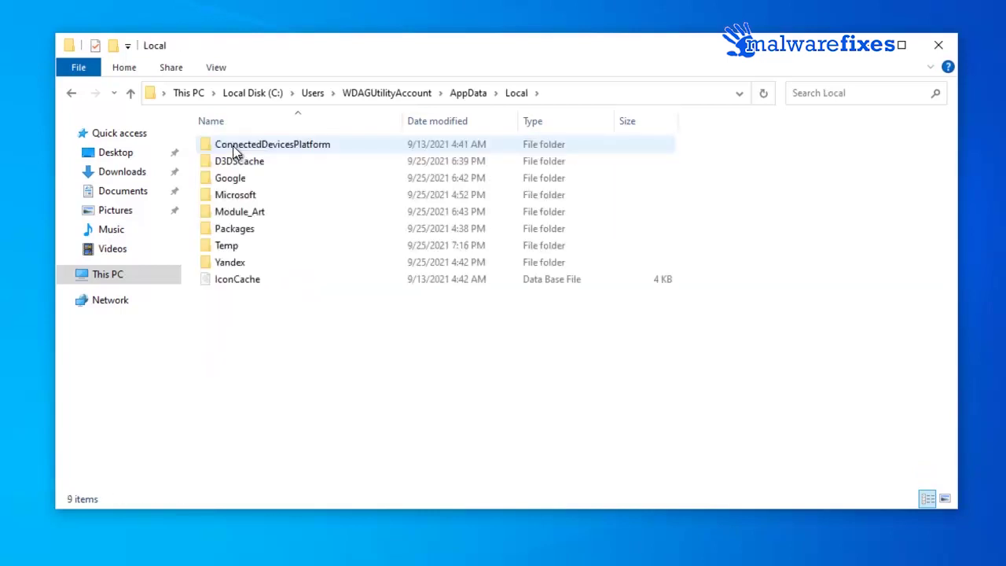
# Step: Delete the Chrome folder inside AppData\Local\Google
pyautogui.click(242, 179)
pyautogui.doubleClick(243, 181)
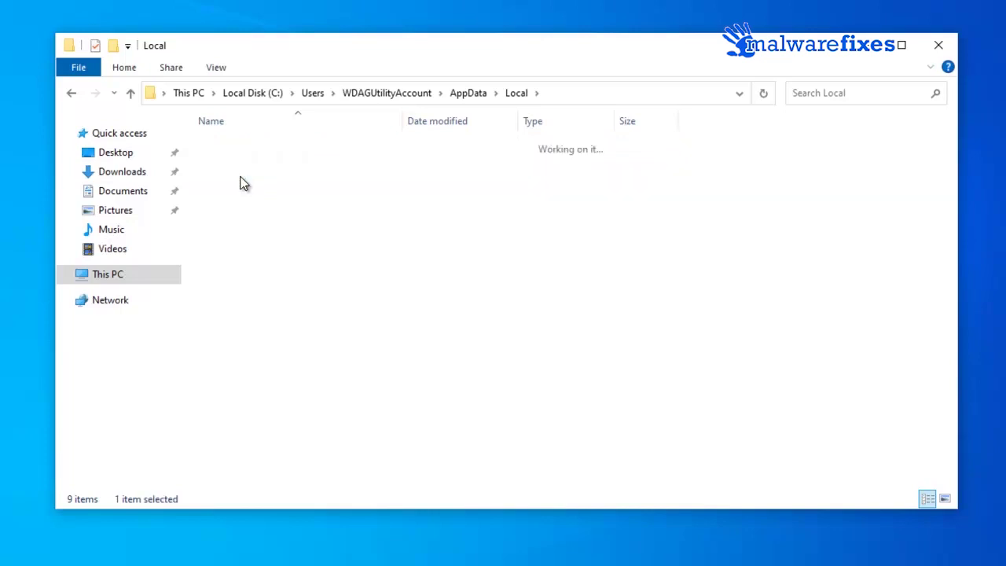
pyautogui.rightClick(243, 153)
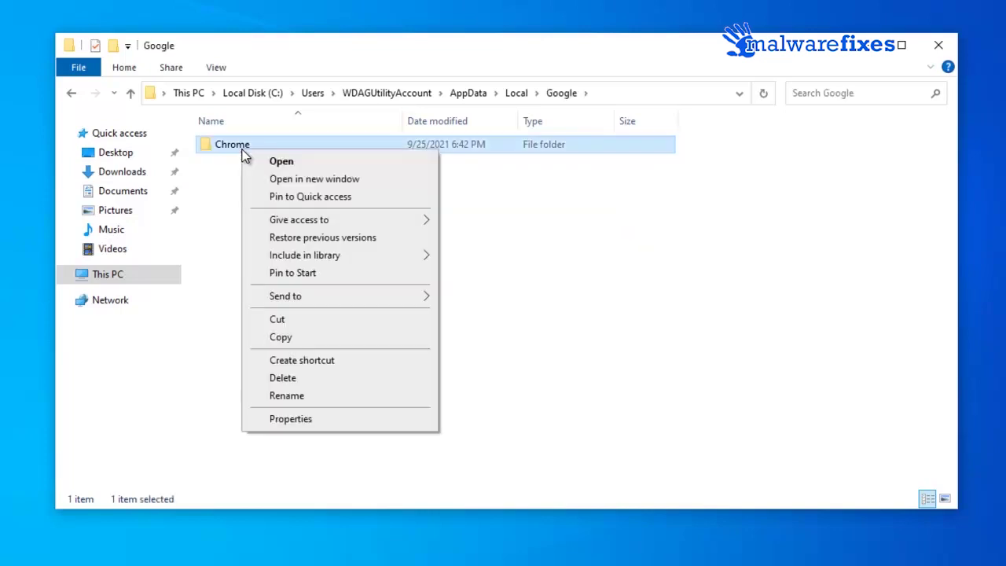
pyautogui.click(283, 378)
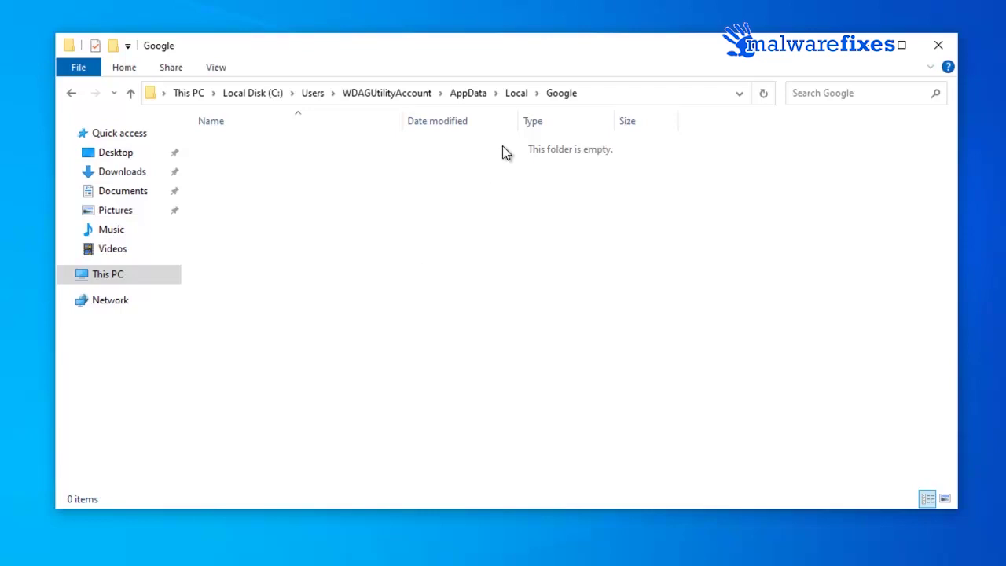
# Step: Go back to AppData\Local and delete the Edge folder inside its Microsoft folder
pyautogui.click(515, 94)
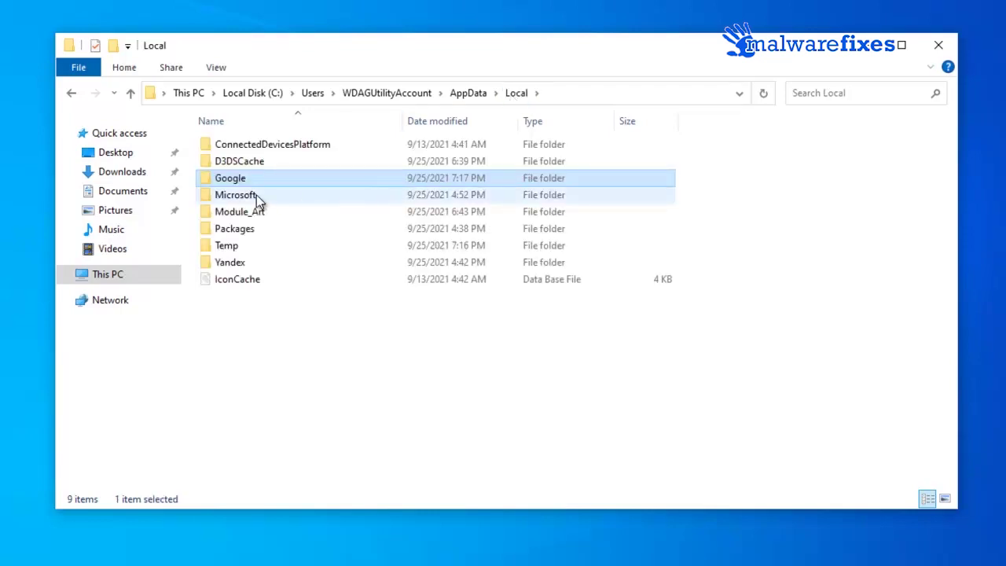
pyautogui.doubleClick(256, 195)
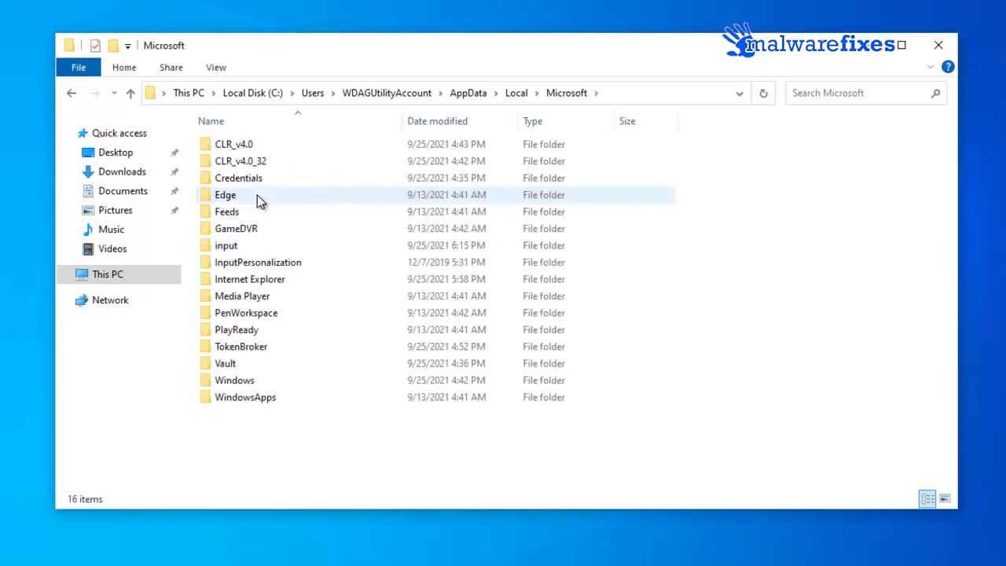
pyautogui.rightClick(250, 195)
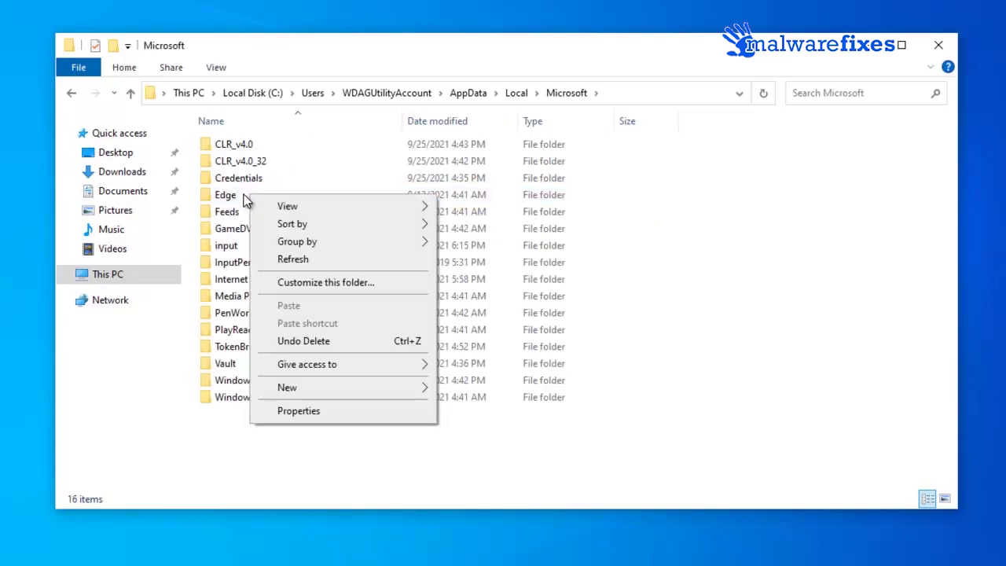
pyautogui.rightClick(239, 197)
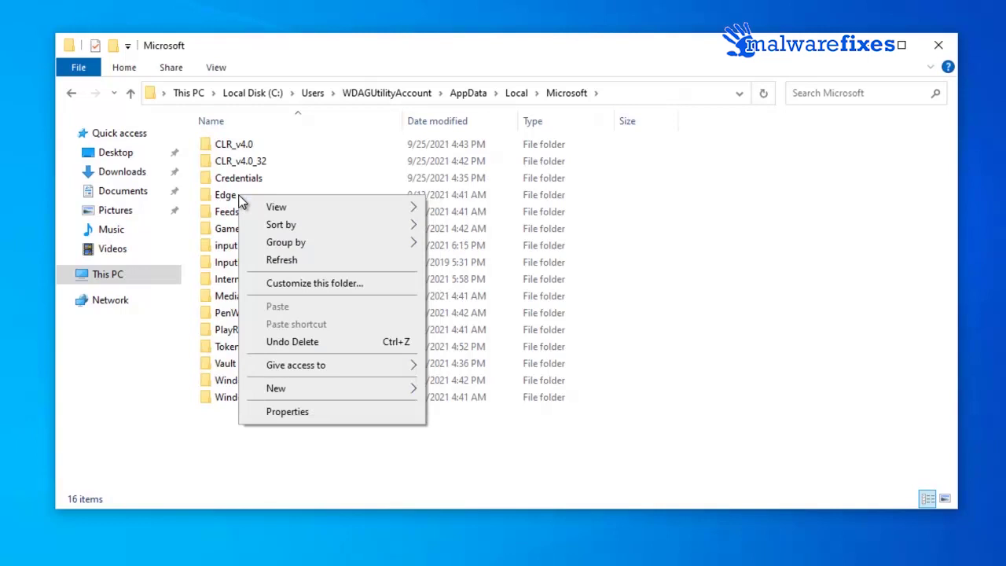
pyautogui.click(254, 196)
pyautogui.rightClick(255, 195)
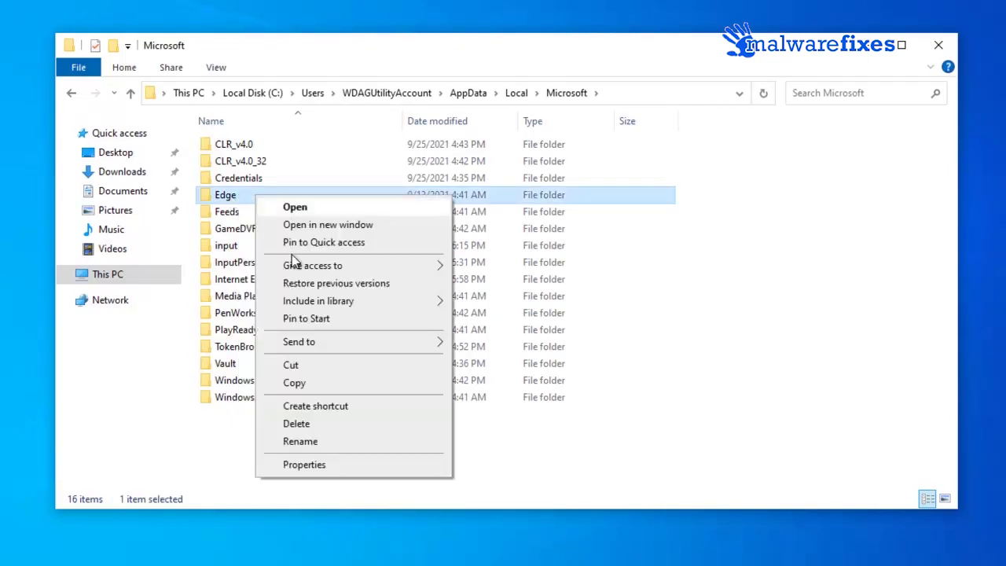
pyautogui.click(322, 427)
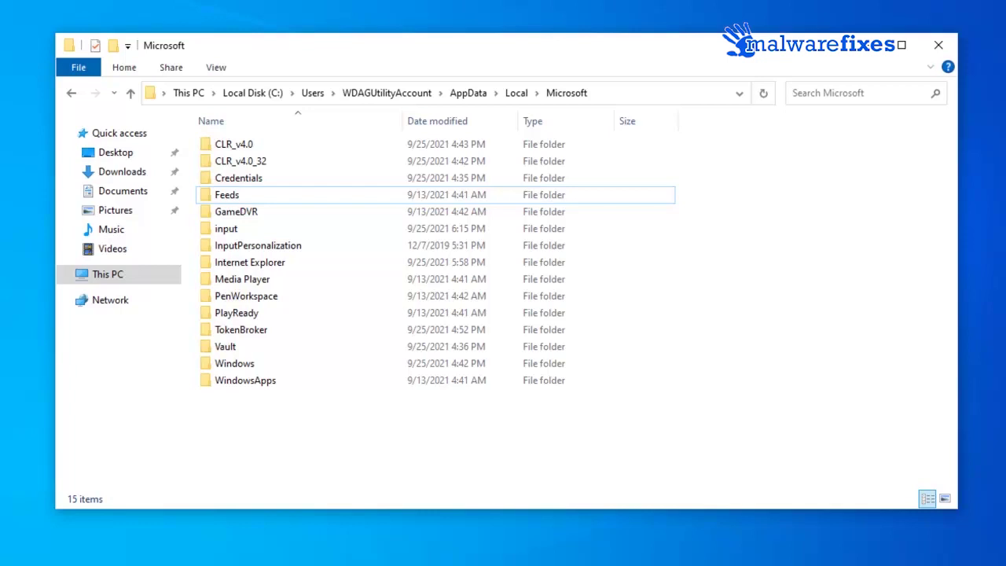
# Step: Delete all the numbered screen saver files, 1075014 through 7310152, from the AppData\Roaming folder
pyautogui.click(469, 94)
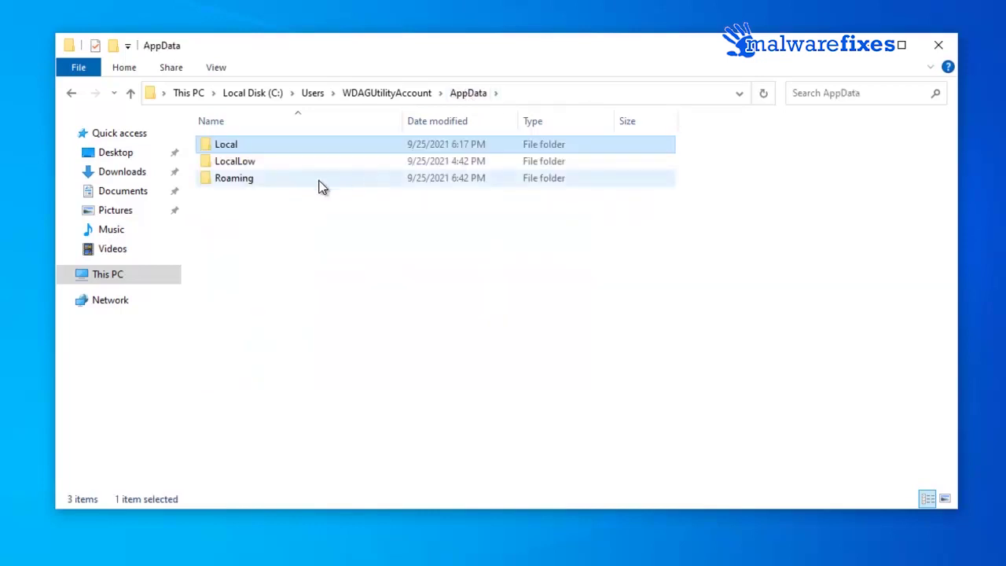
pyautogui.doubleClick(254, 180)
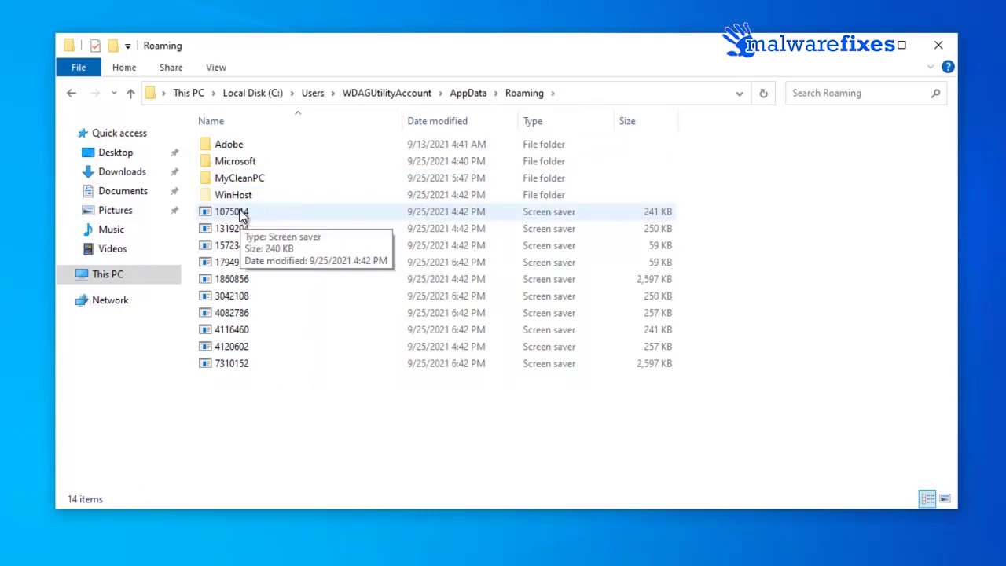
pyautogui.click(242, 218)
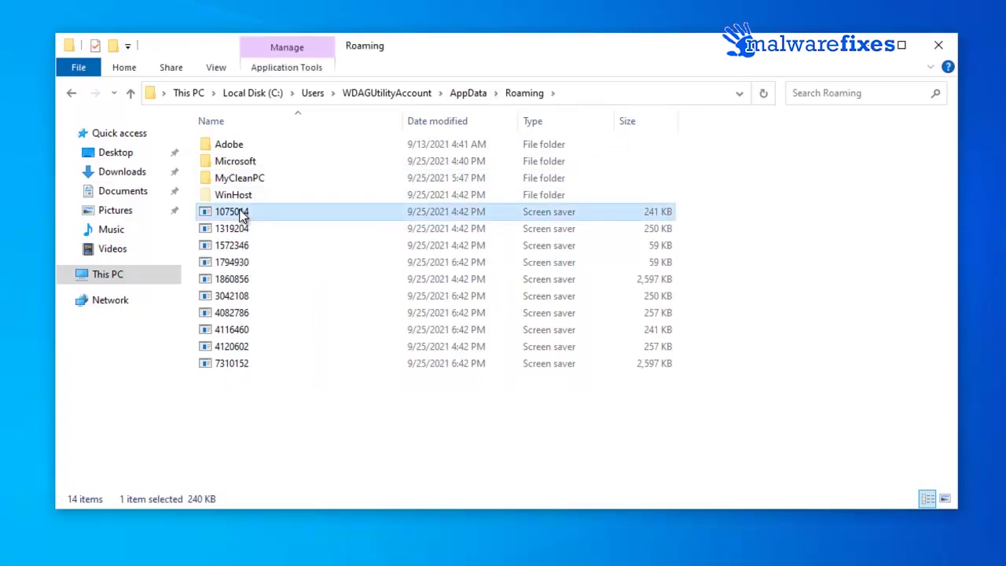
pyautogui.keyDown('shift'); pyautogui.click(243, 375); pyautogui.keyUp('shift')
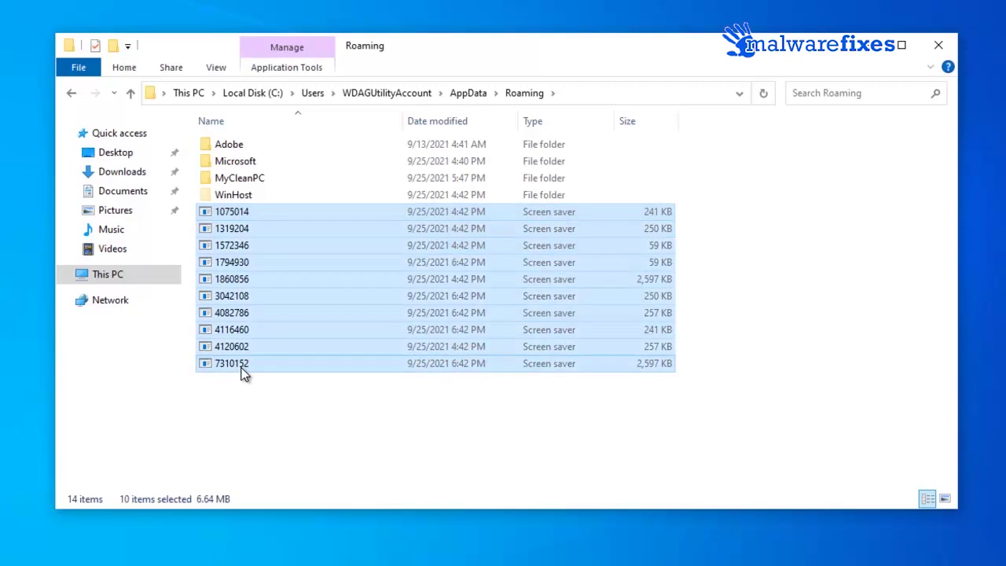
pyautogui.rightClick(243, 374)
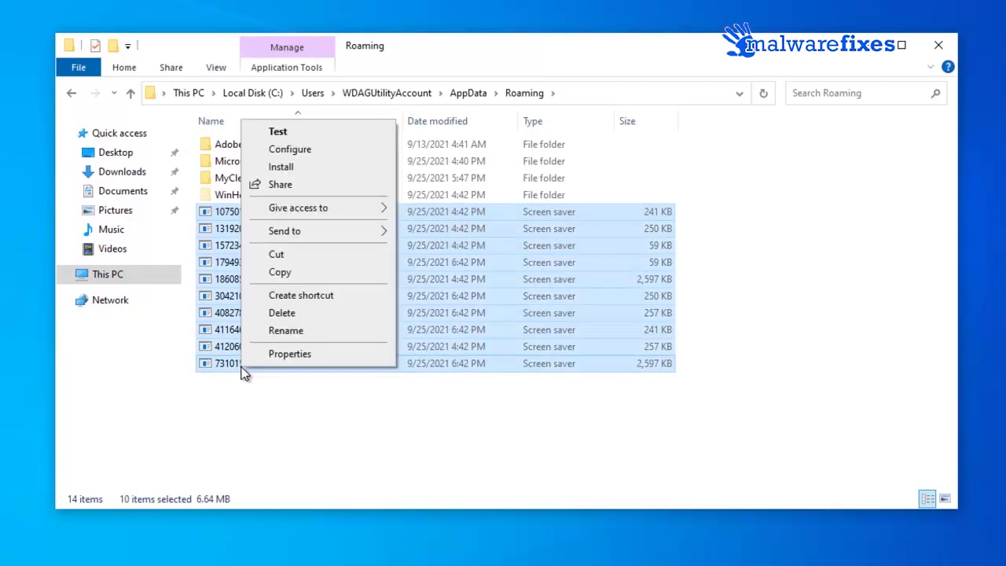
pyautogui.click(276, 314)
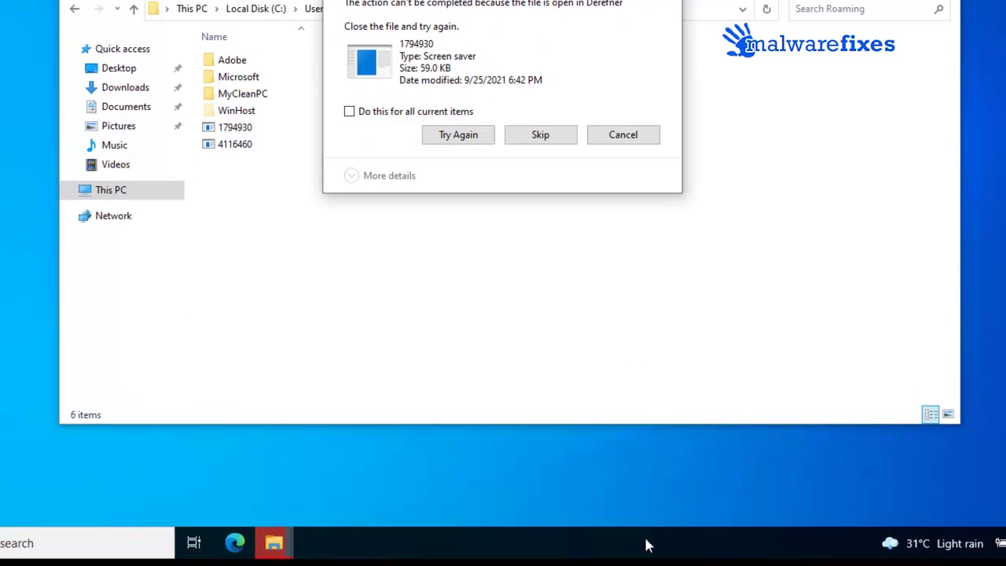
# Step: End both Derefner (32 bit) processes in Task Manager, close it and retry deleting the blocked file 1794930
pyautogui.rightClick(644, 539)
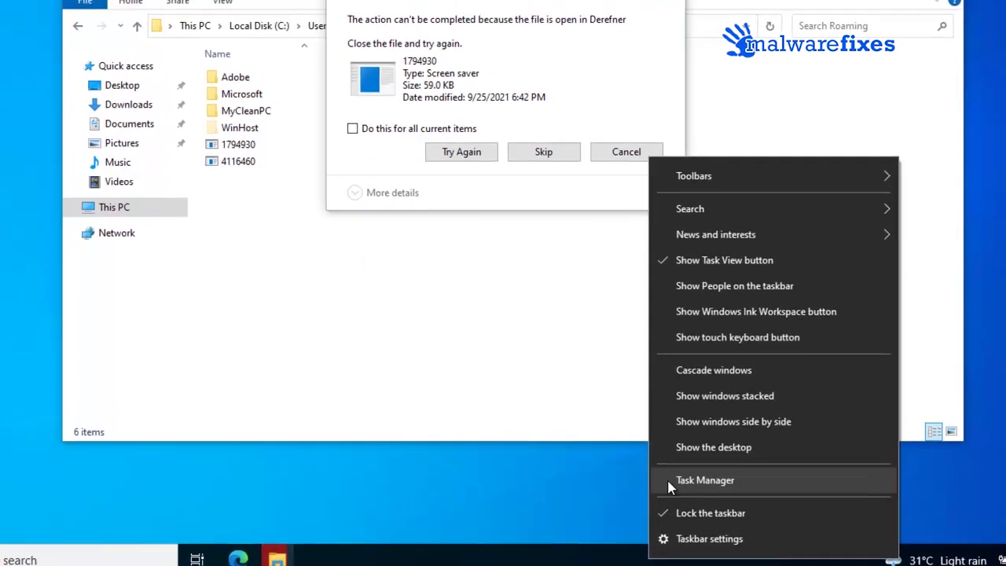
pyautogui.click(665, 466)
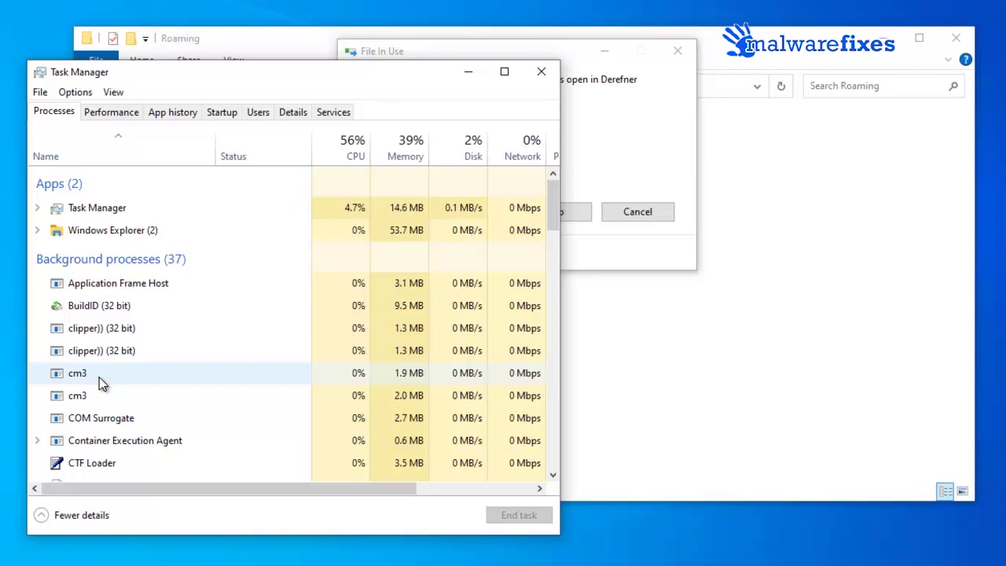
pyautogui.scroll(-1, 99, 377)
pyautogui.scroll(-1, 99, 378)
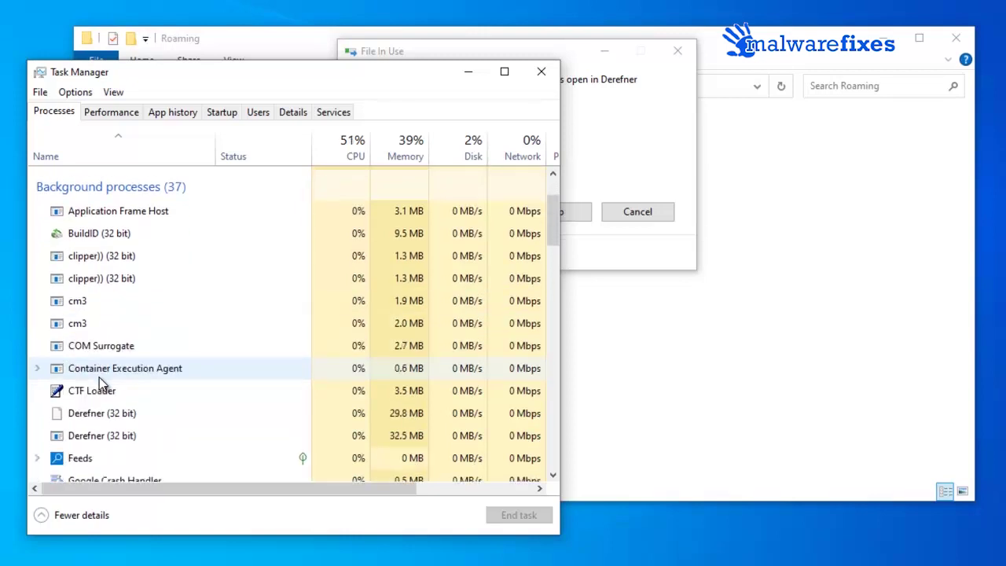
pyautogui.scroll(-1, 99, 378)
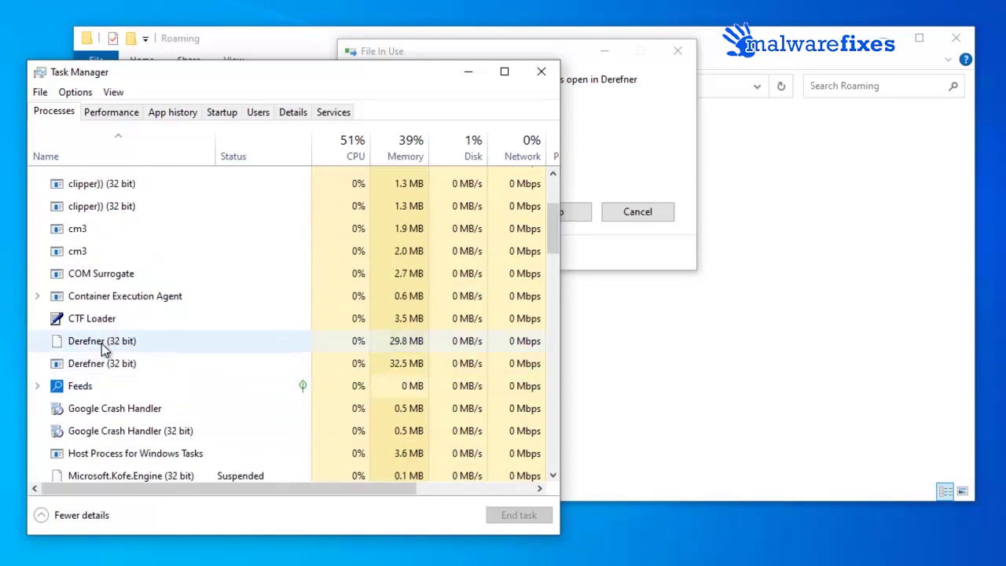
pyautogui.rightClick(130, 345)
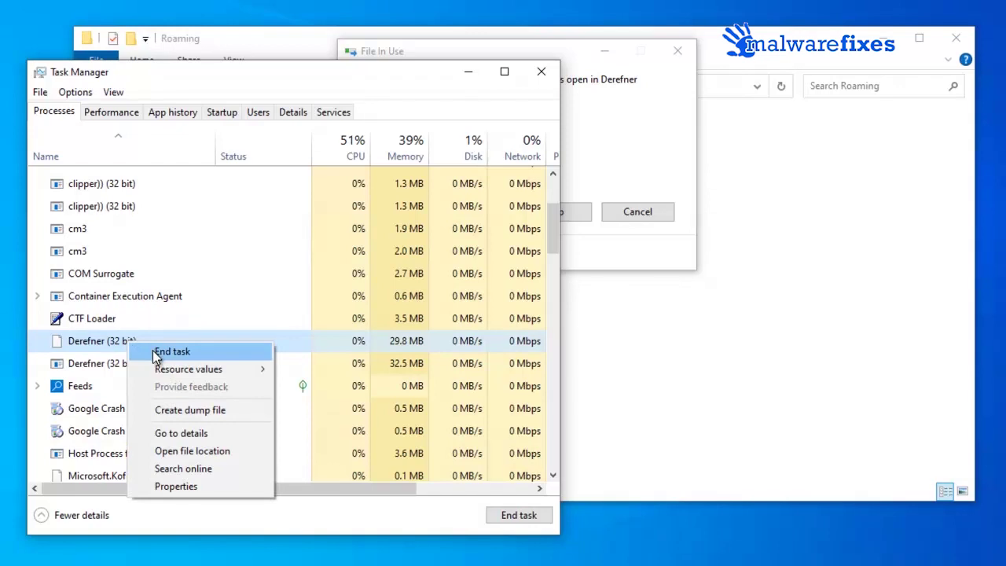
pyautogui.click(157, 353)
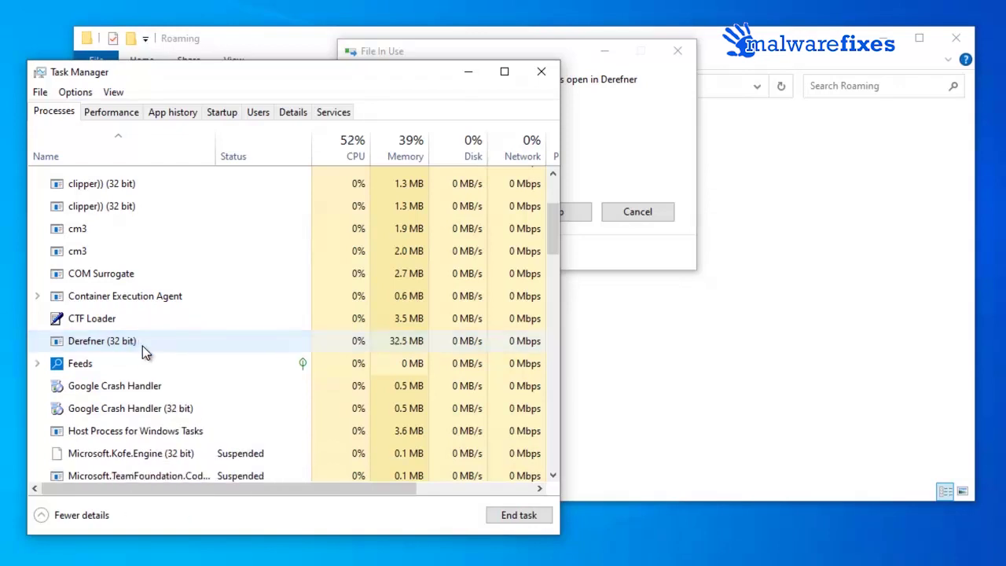
pyautogui.rightClick(139, 346)
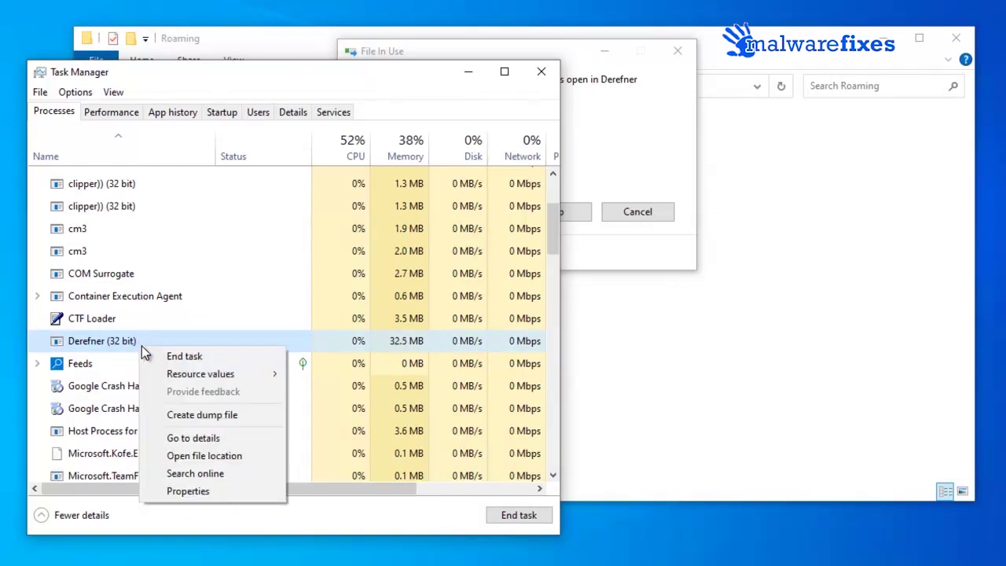
pyautogui.click(162, 358)
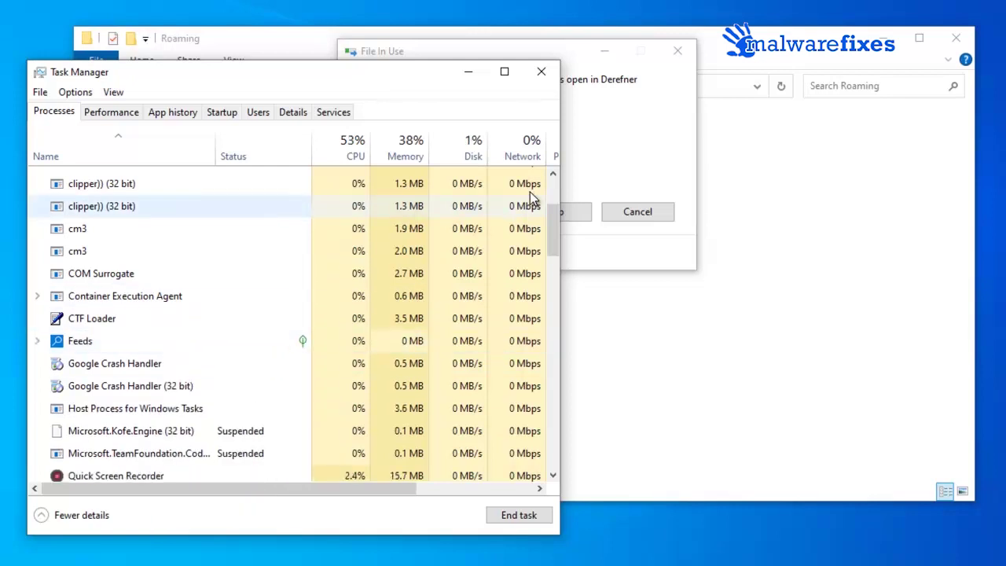
pyautogui.click(542, 73)
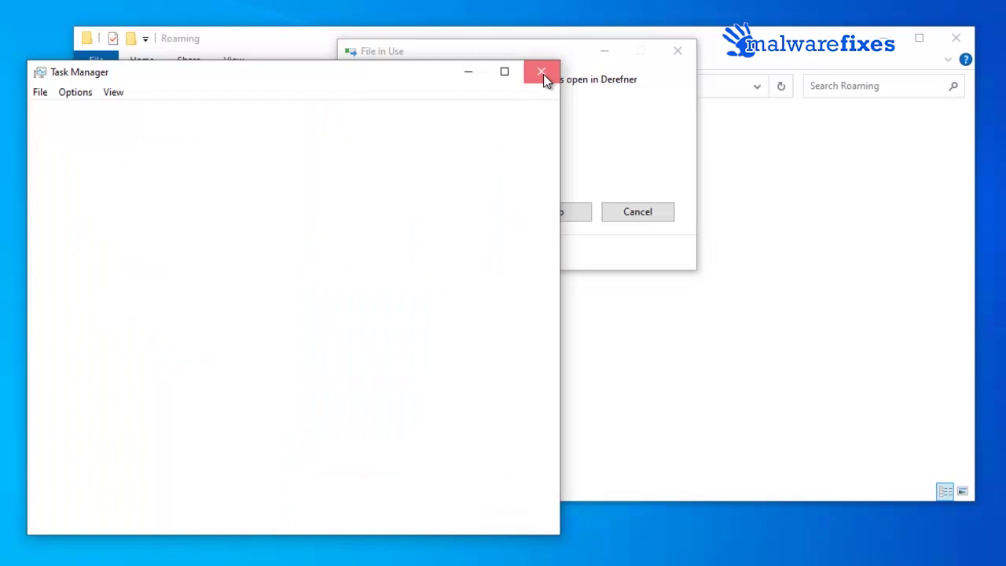
pyautogui.click(482, 220)
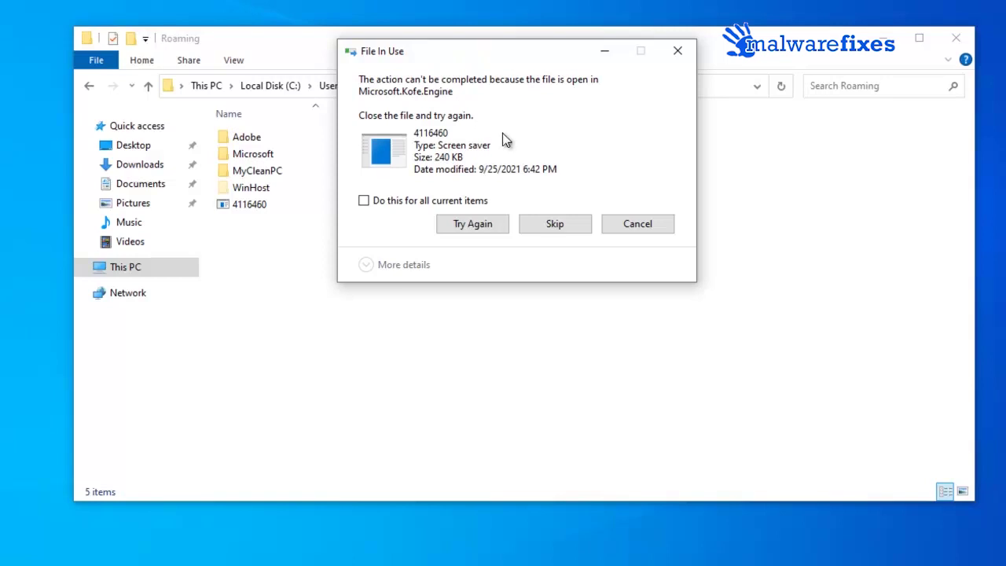
# Step: End the Microsoft.Kofe.Engine (32 bit) process in Task Manager, retry deleting the blocked file 4116460 and close Task Manager
pyautogui.rightClick(692, 565)
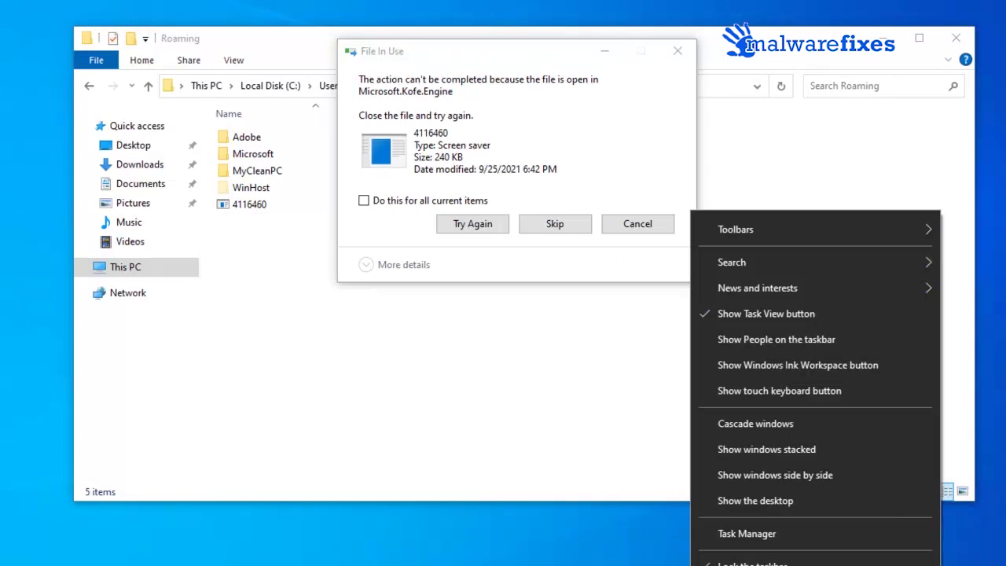
pyautogui.click(717, 538)
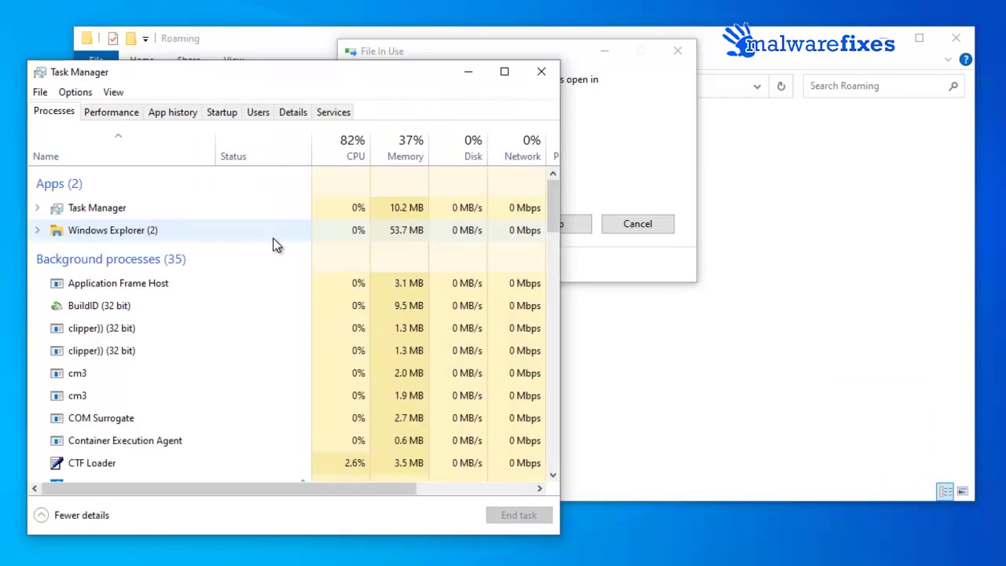
pyautogui.scroll(-2, 214, 280)
pyautogui.scroll(-1, 214, 281)
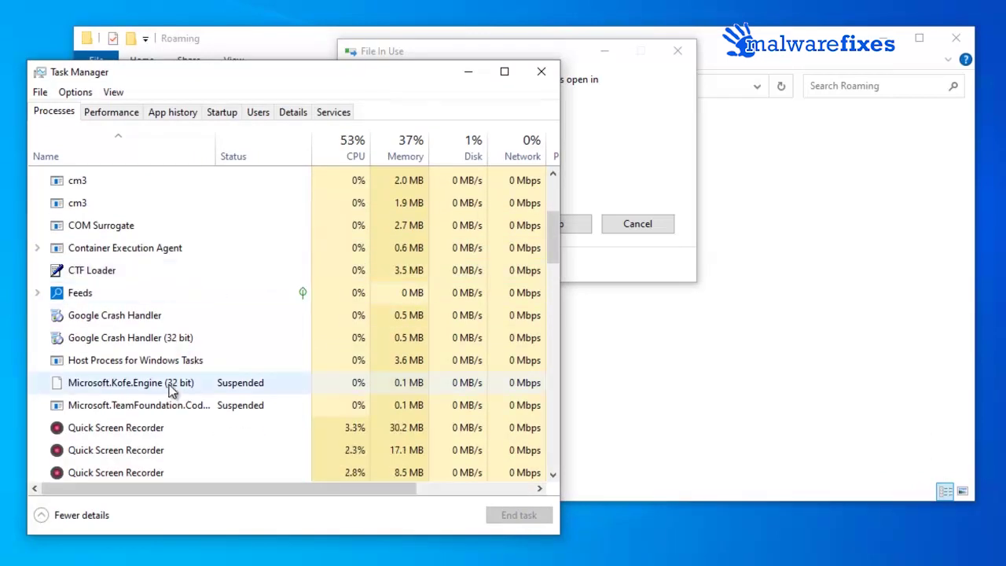
pyautogui.scroll(-2, 171, 390)
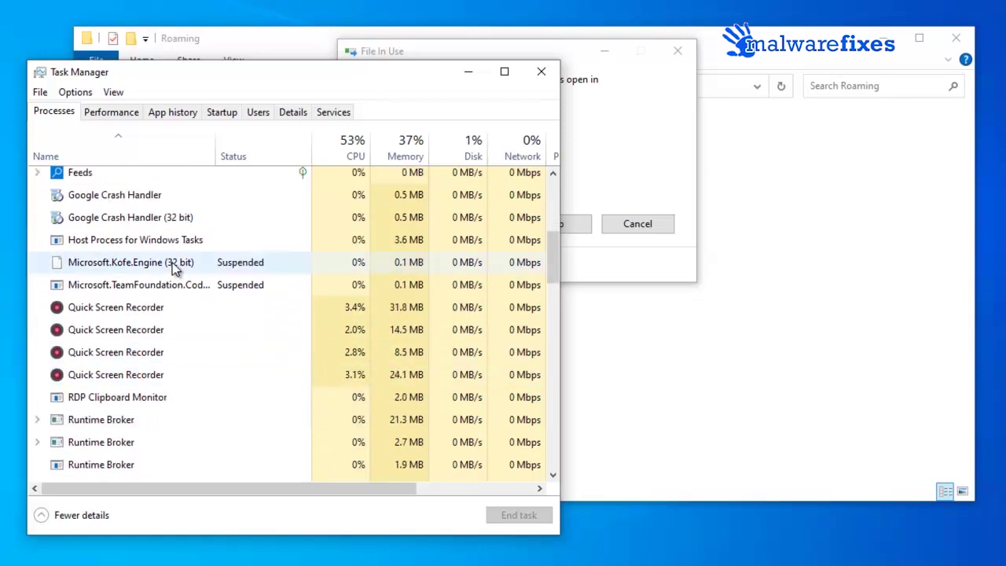
pyautogui.rightClick(172, 263)
pyautogui.click(188, 271)
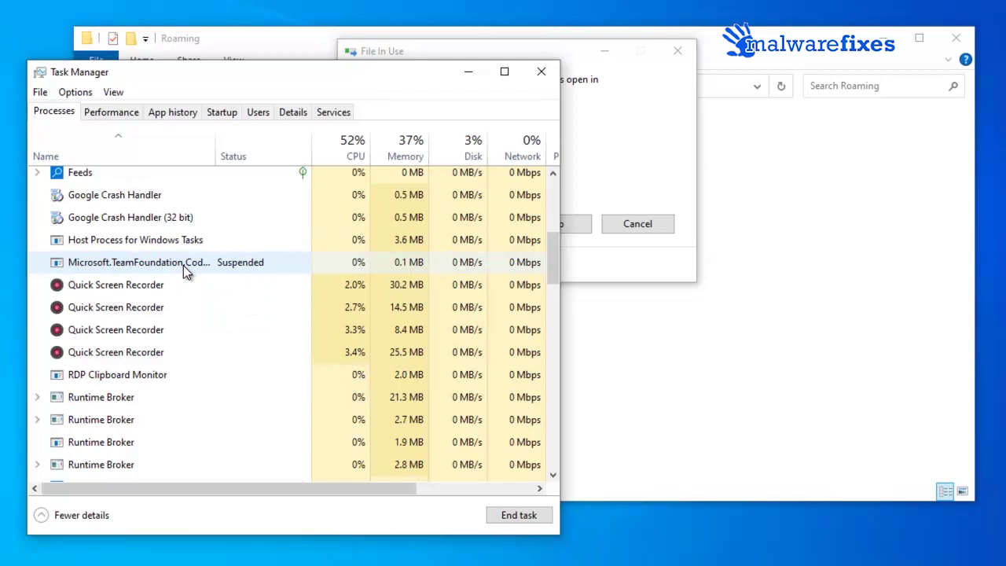
pyautogui.click(599, 165)
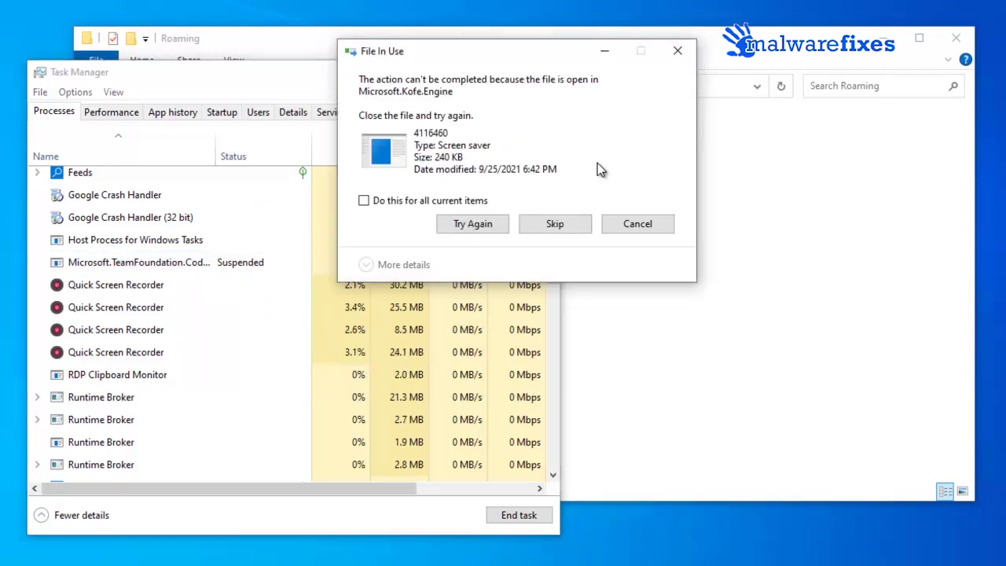
pyautogui.click(467, 224)
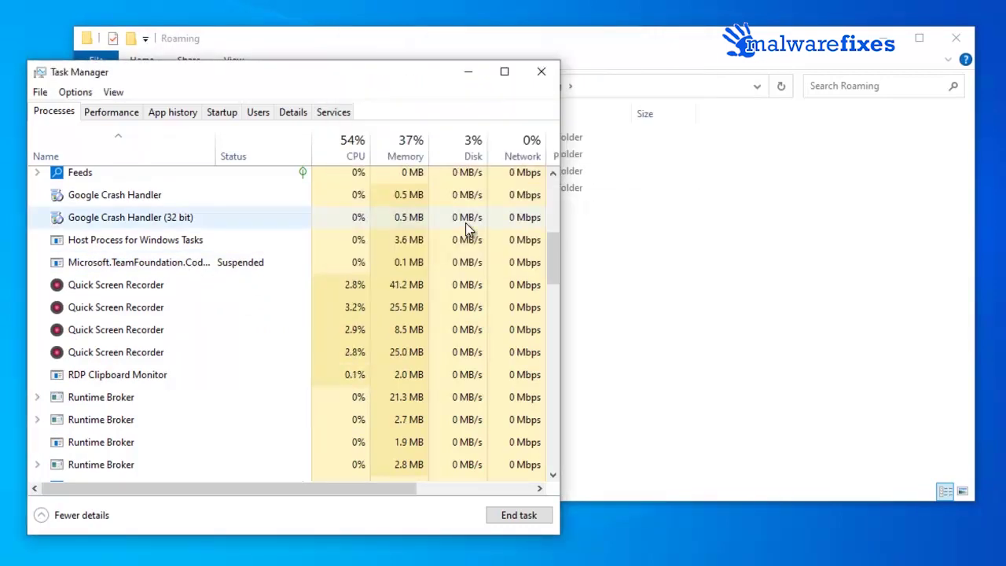
pyautogui.click(540, 72)
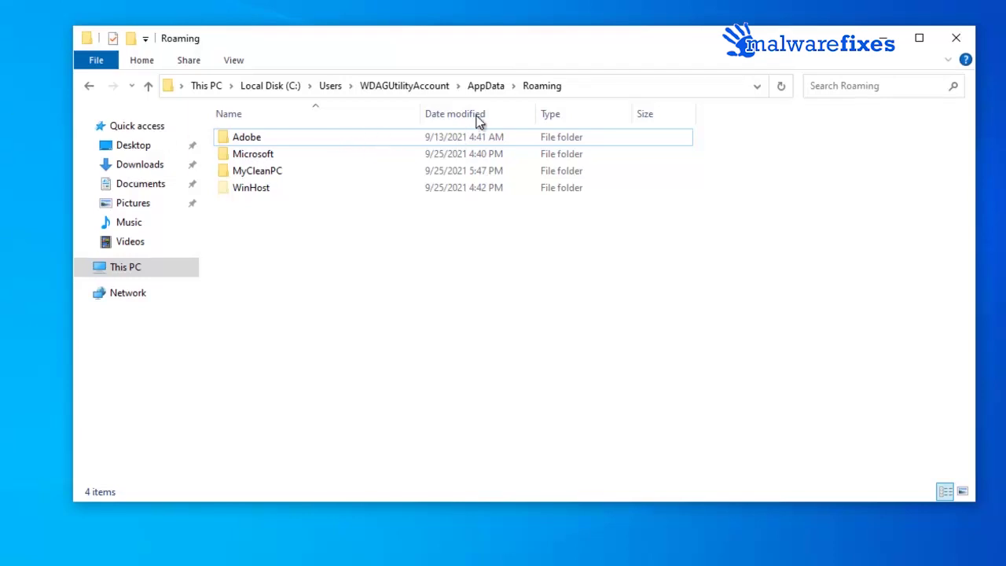
# Step: Open the Temp folder inside AppData\Local and sort its contents by type
pyautogui.click(485, 87)
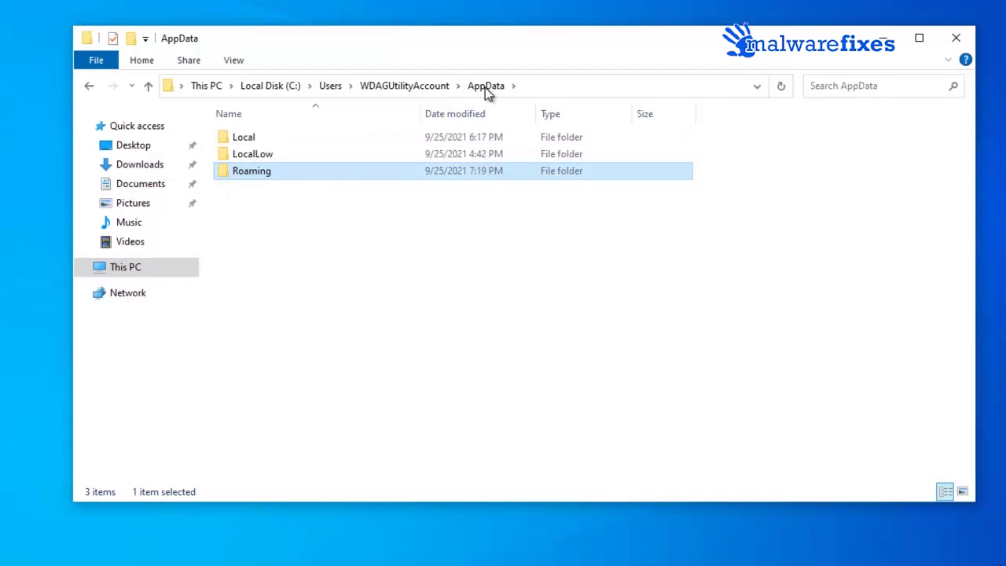
pyautogui.doubleClick(261, 138)
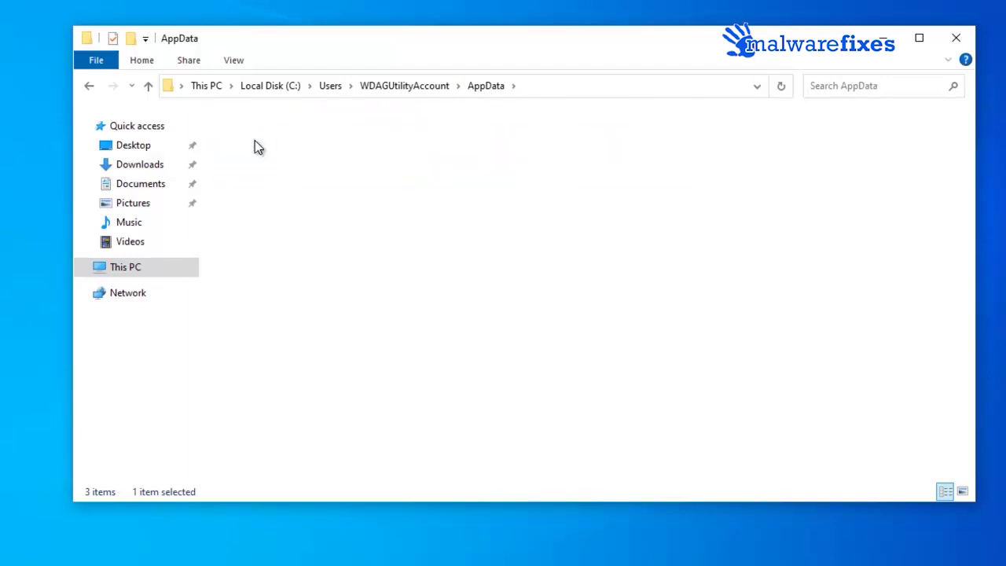
pyautogui.click(251, 243)
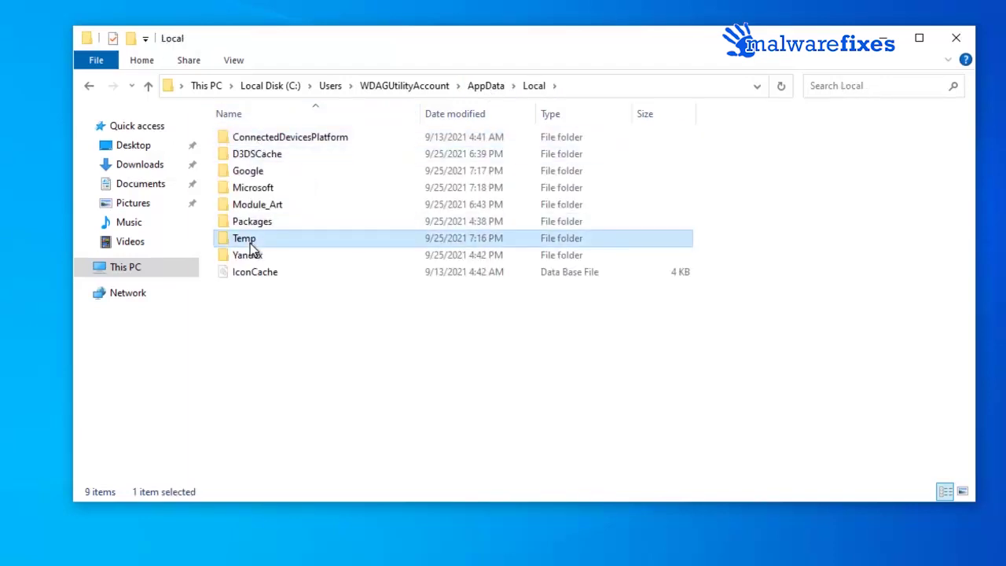
pyautogui.doubleClick(252, 242)
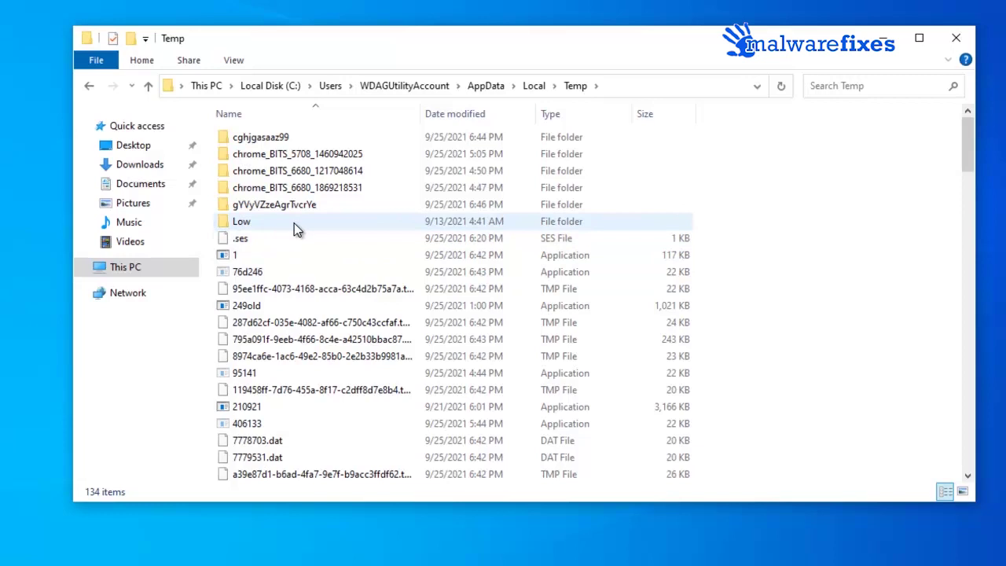
pyautogui.scroll(-1, 310, 328)
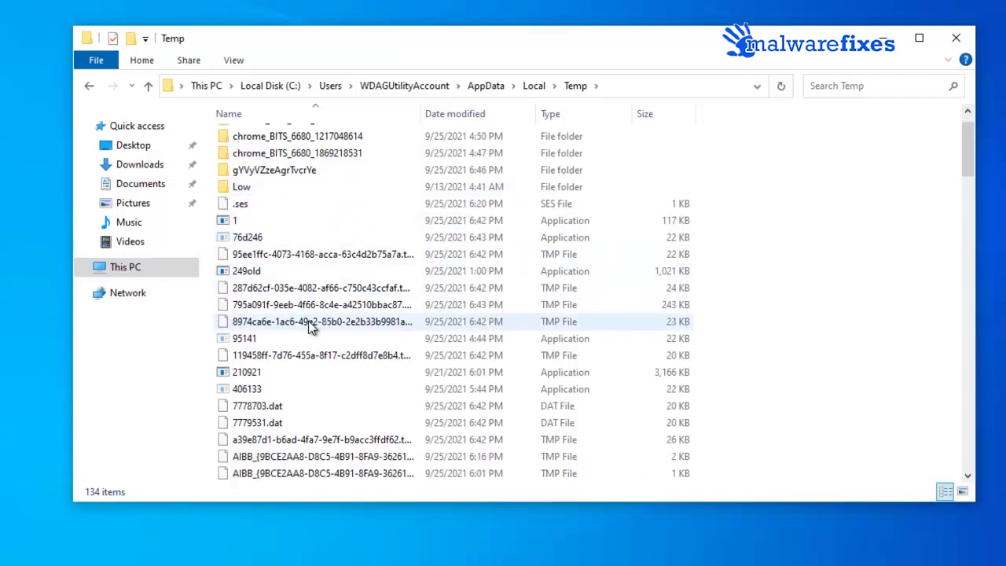
pyautogui.scroll(-4, 311, 328)
pyautogui.scroll(-1, 308, 320)
pyautogui.scroll(6, 330, 311)
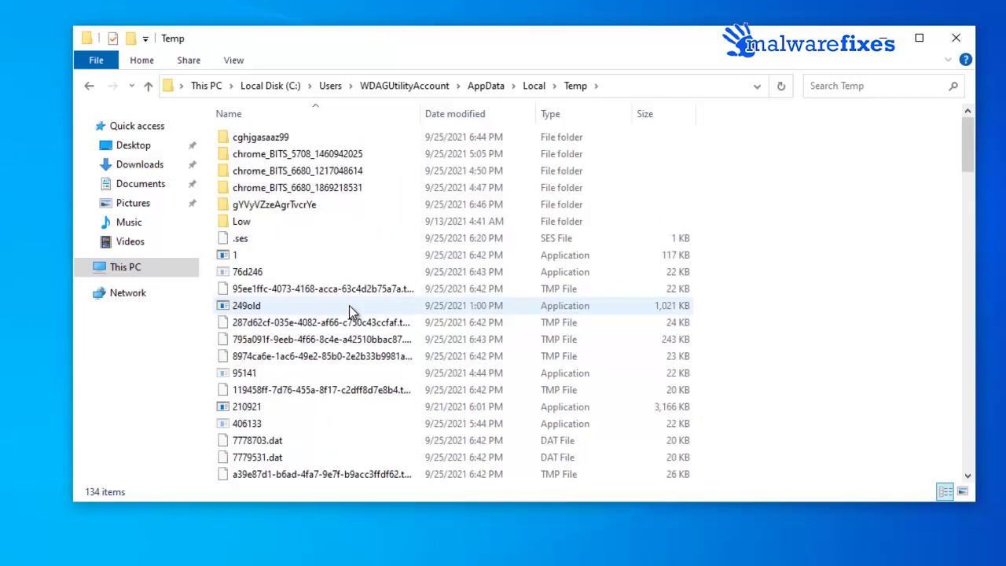
pyautogui.click(563, 119)
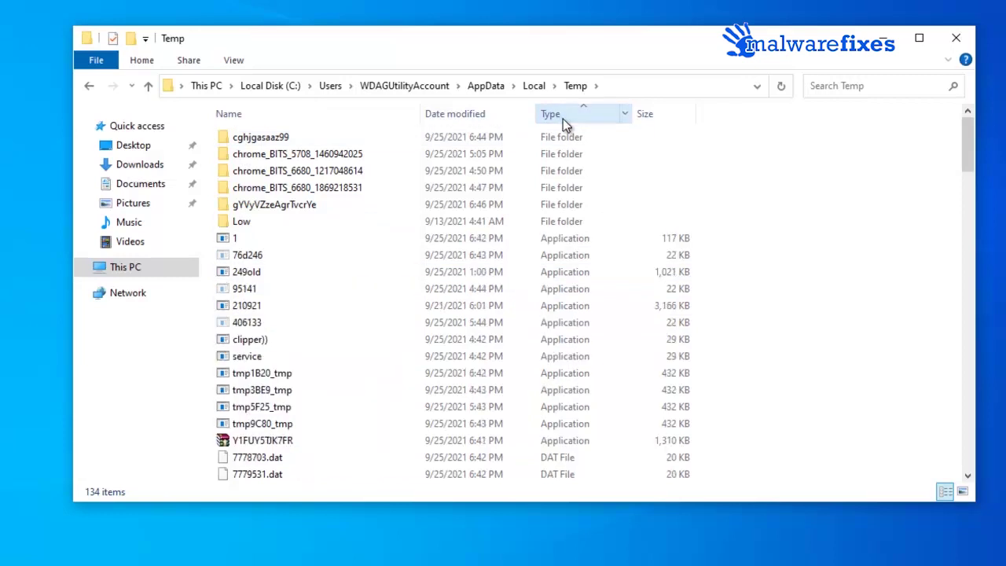
# Step: Delete all the application files in the Temp folder, from 1 through Y1FUY5TJK7FR
pyautogui.click(250, 238)
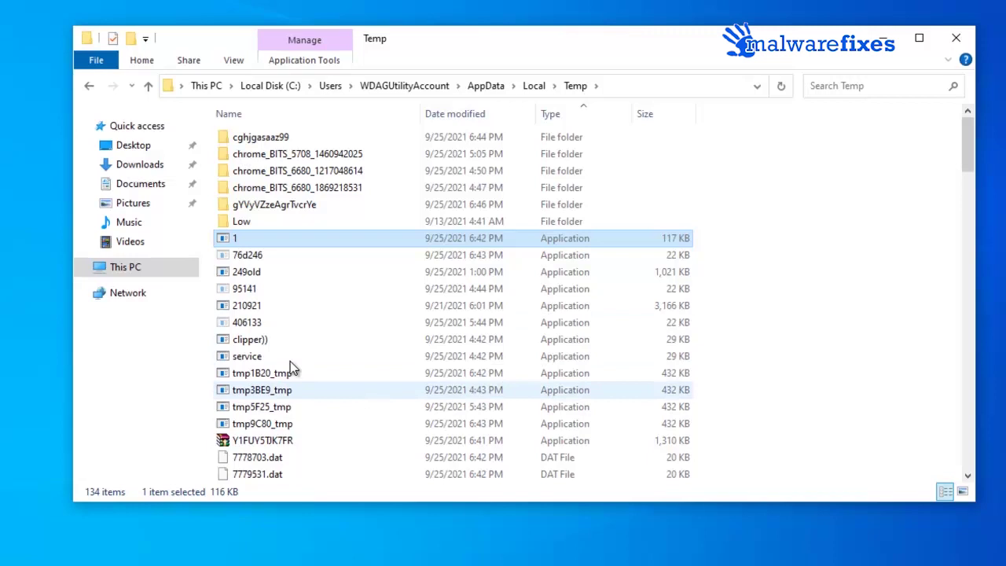
pyautogui.keyDown('shift'); pyautogui.click(277, 445); pyautogui.keyUp('shift')
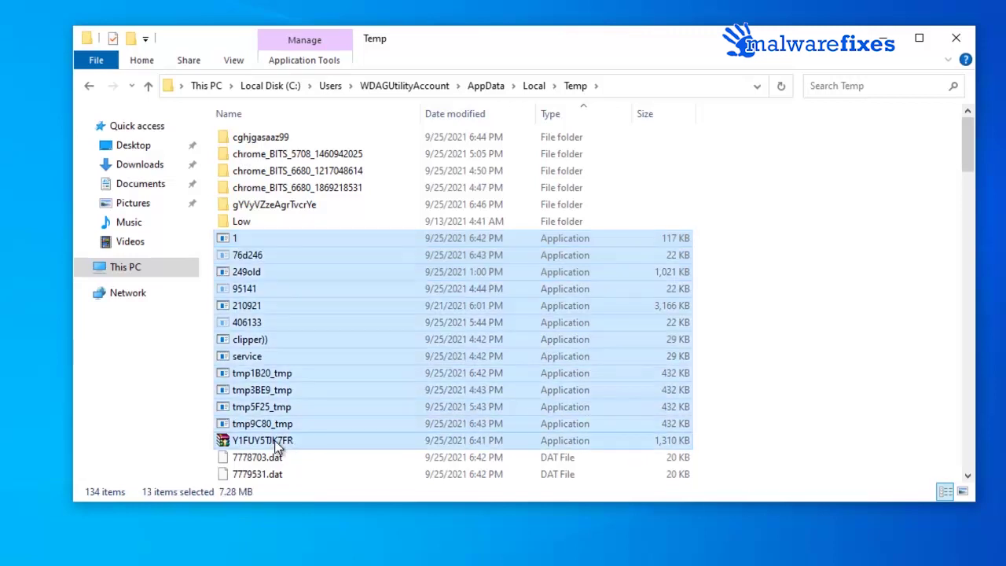
pyautogui.rightClick(308, 250)
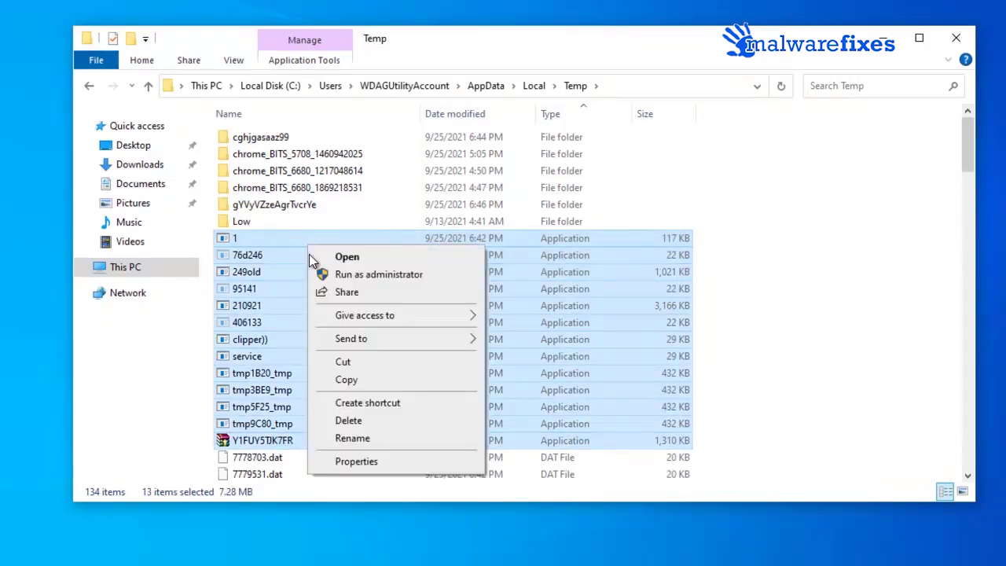
pyautogui.click(345, 421)
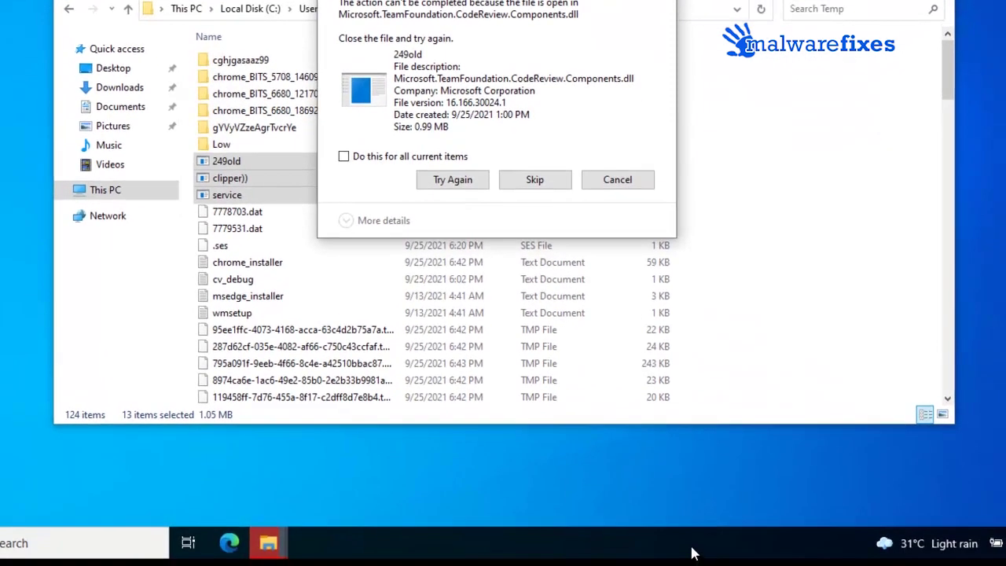
# Step: End the suspended Microsoft.TeamFoundation.CodeReview.Components.dll process in Task Manager and retry deleting the blocked file 249old
pyautogui.rightClick(692, 553)
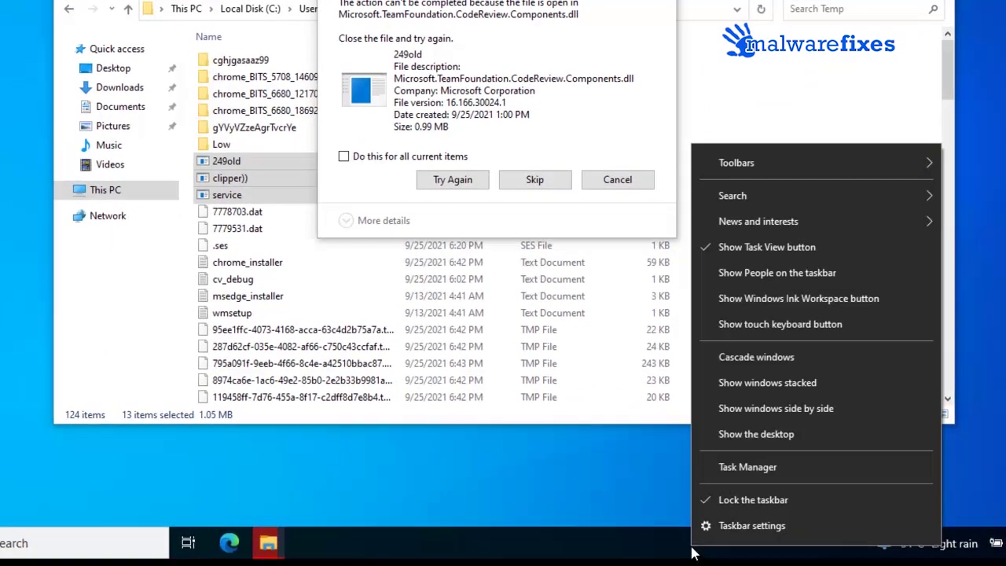
pyautogui.click(731, 467)
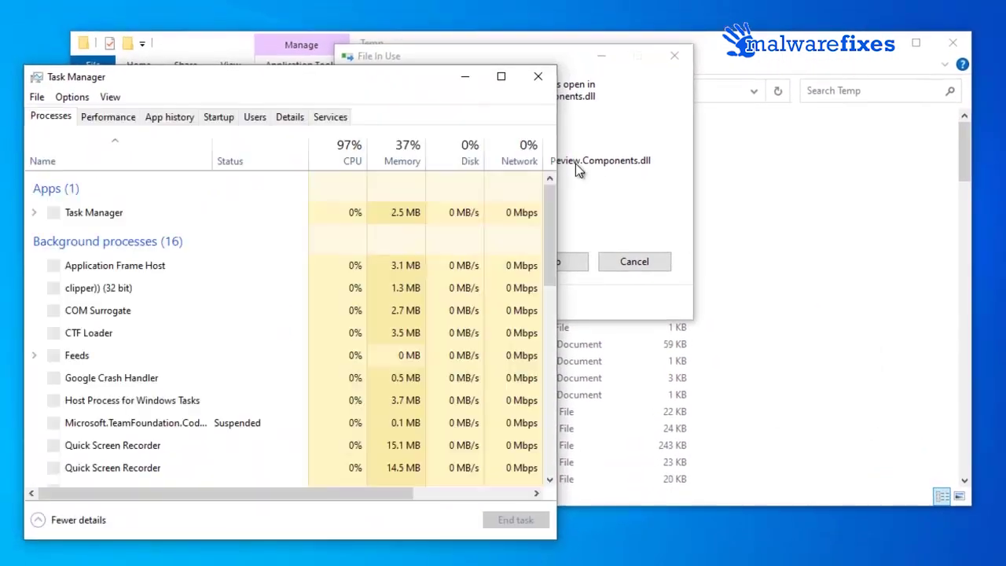
pyautogui.click(597, 164)
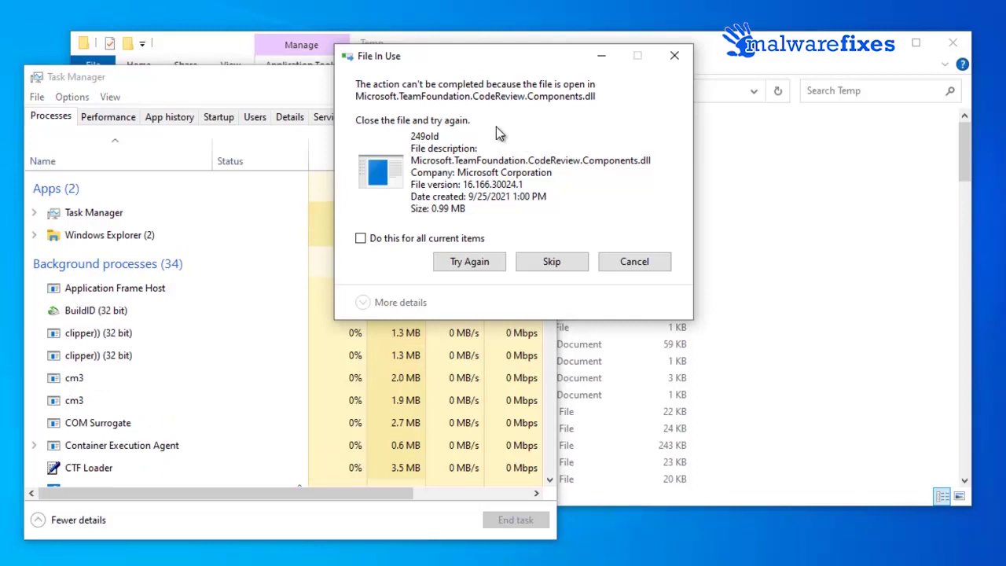
pyautogui.scroll(-3, 157, 364)
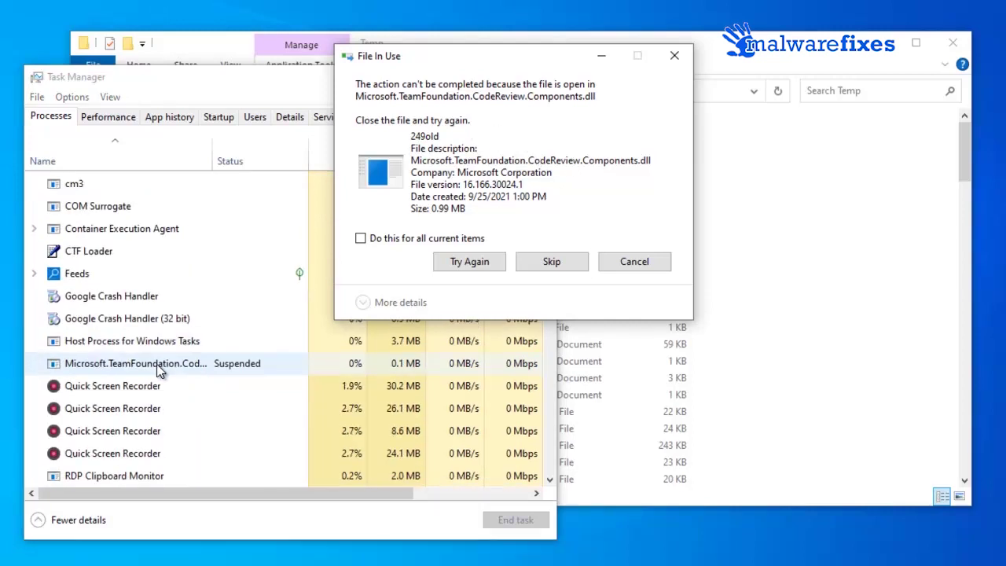
pyautogui.rightClick(143, 364)
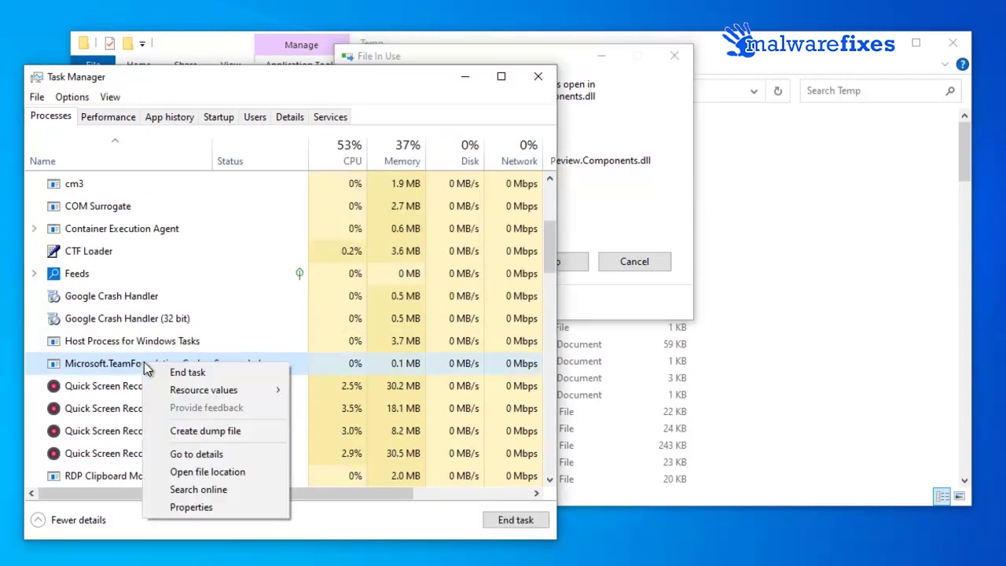
pyautogui.click(157, 368)
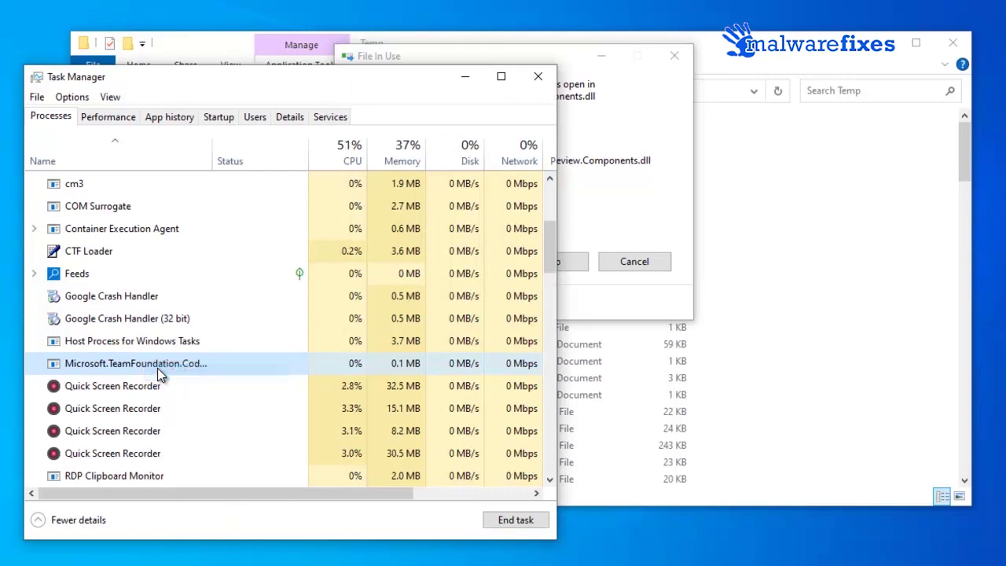
pyautogui.click(605, 209)
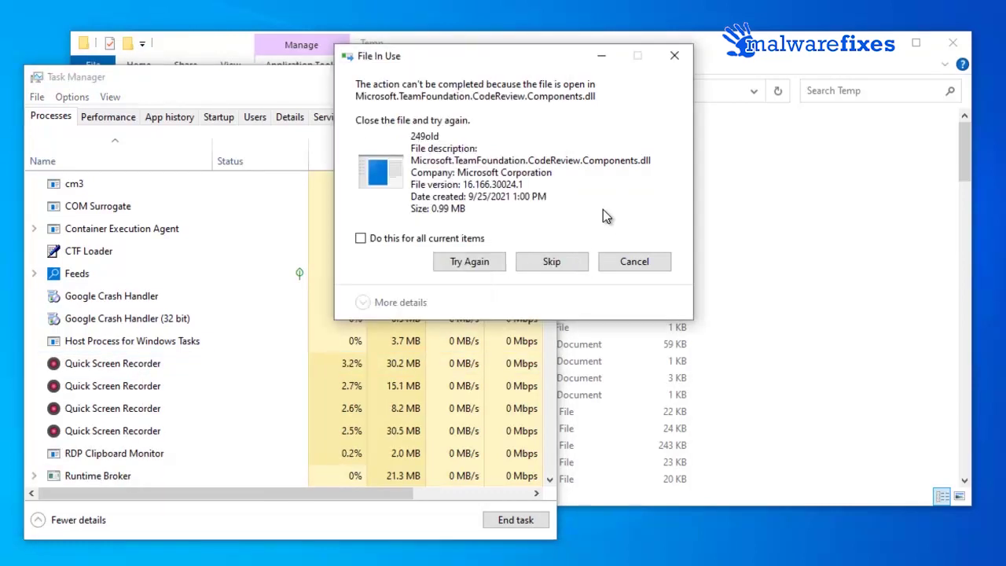
pyautogui.click(416, 266)
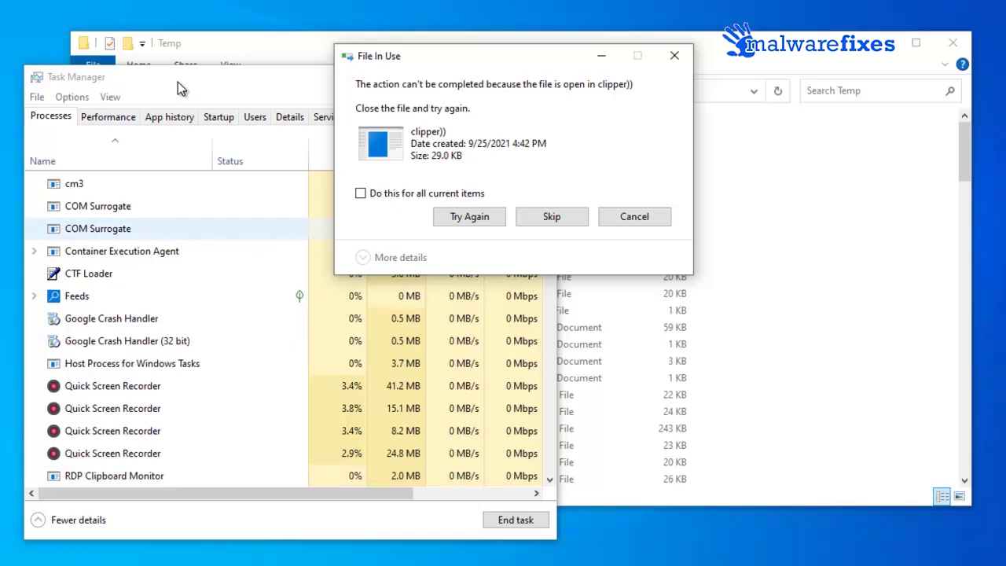
# Step: End both clipper)) (32 bit) processes in Task Manager and retry deleting the blocked file clipper))
pyautogui.click(273, 457)
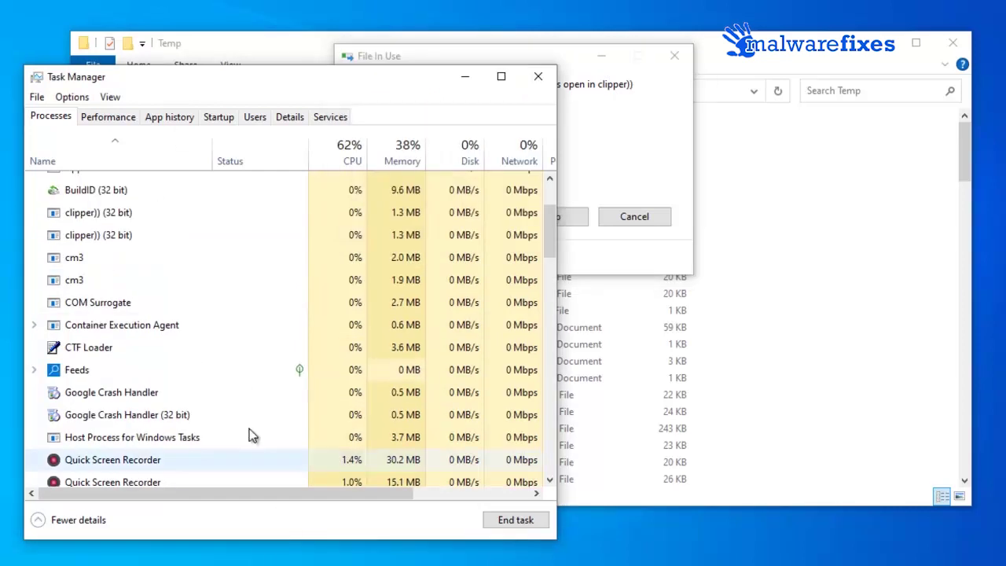
pyautogui.rightClick(114, 211)
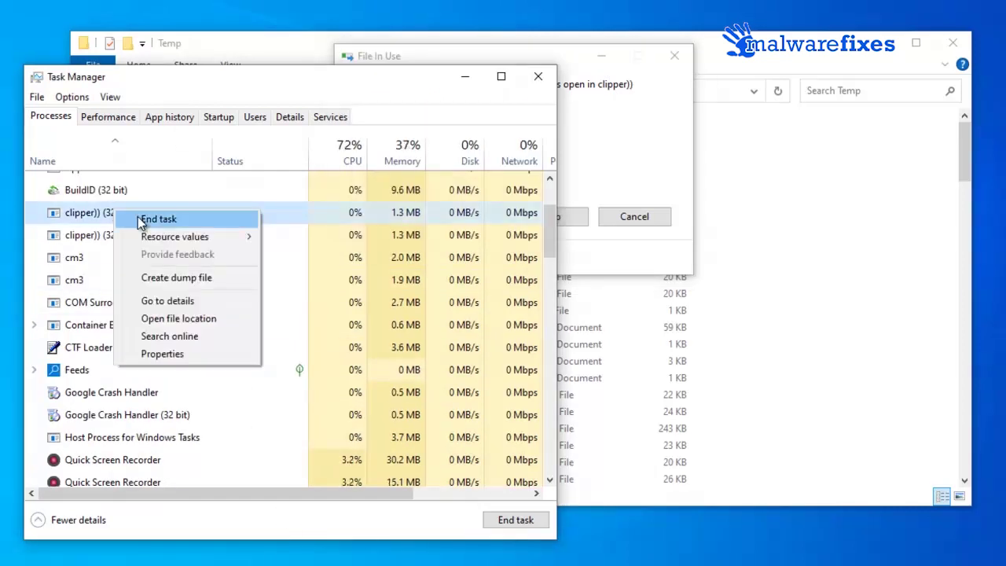
pyautogui.click(139, 220)
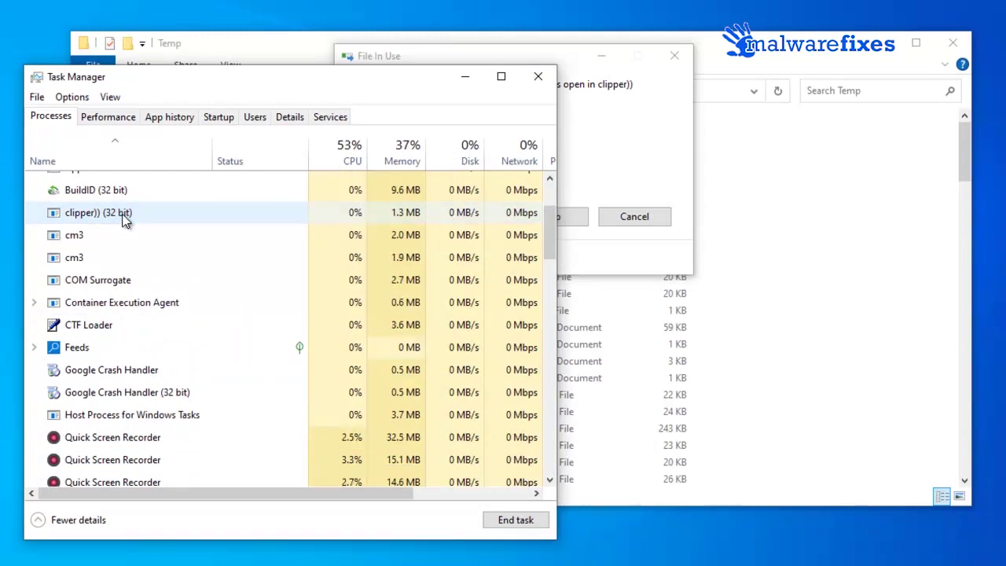
pyautogui.rightClick(126, 220)
pyautogui.click(148, 223)
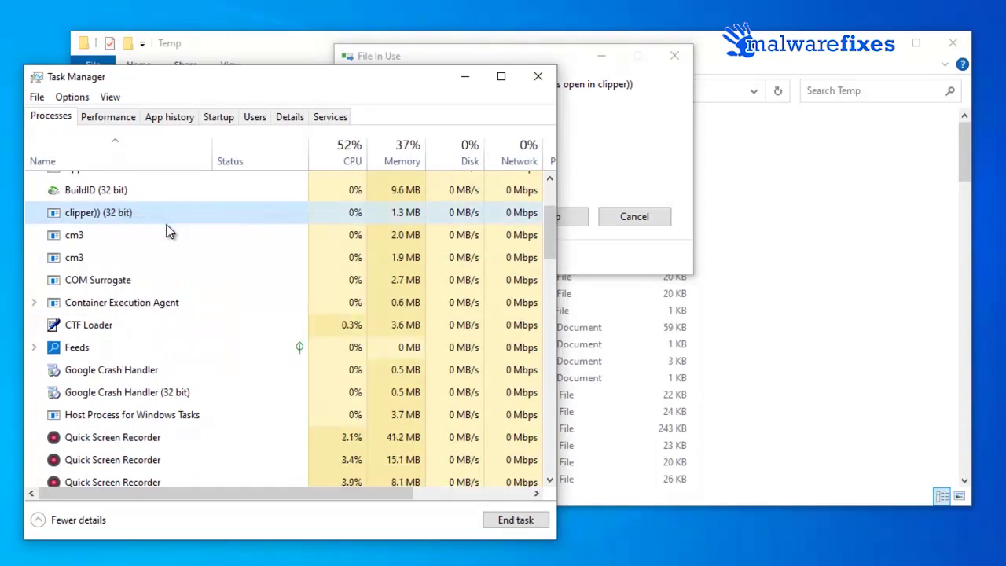
pyautogui.click(590, 169)
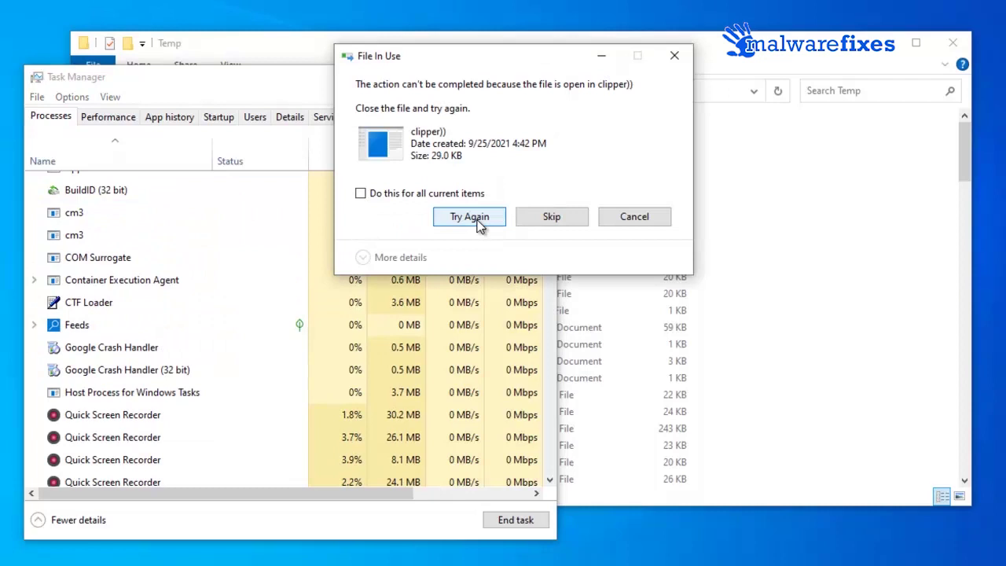
pyautogui.click(479, 224)
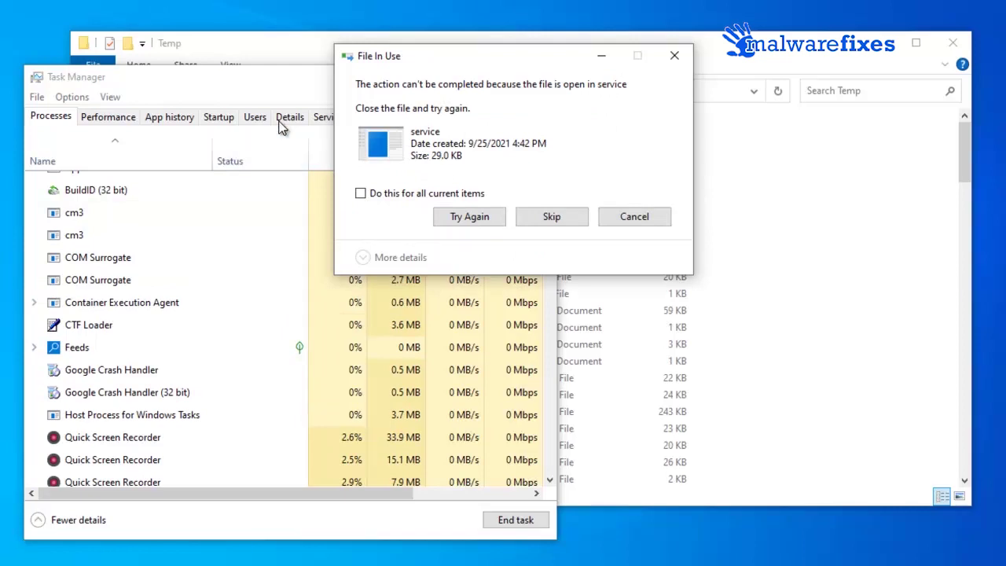
# Step: End the service (32 bit) process in Task Manager and retry deleting the blocked file service
pyautogui.click(271, 92)
pyautogui.scroll(-6, 145, 376)
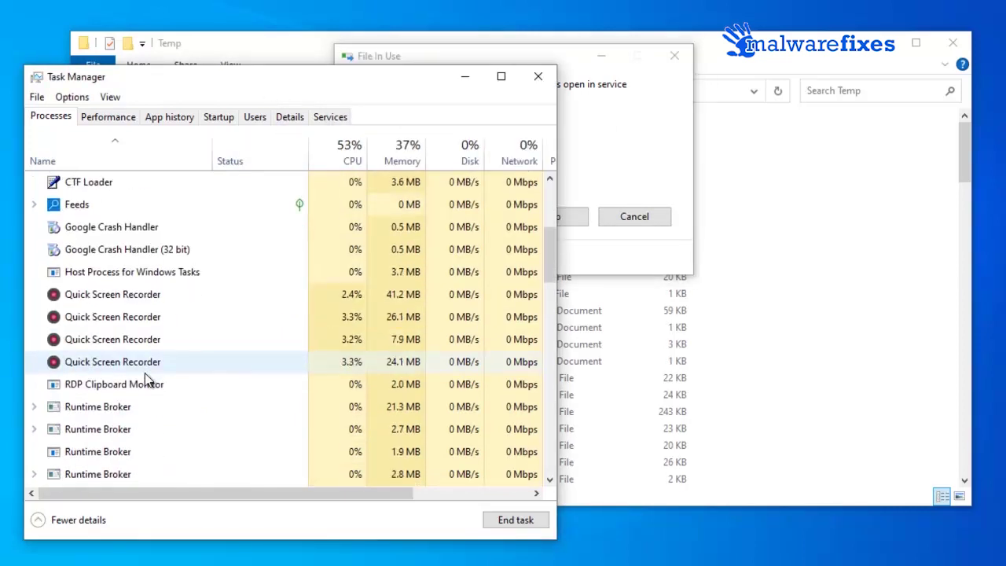
pyautogui.scroll(-2, 144, 376)
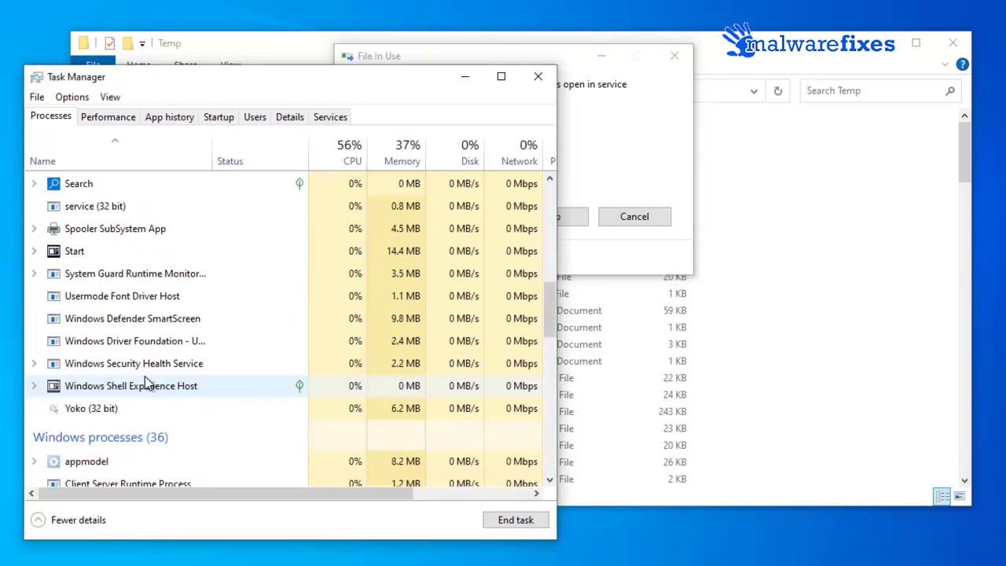
pyautogui.scroll(1, 145, 376)
pyautogui.rightClick(116, 281)
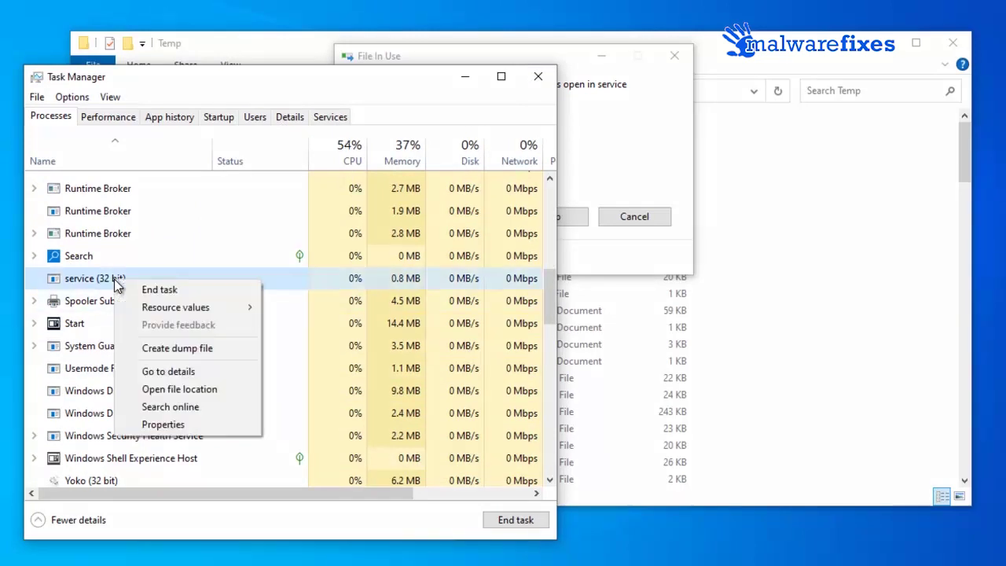
pyautogui.click(130, 288)
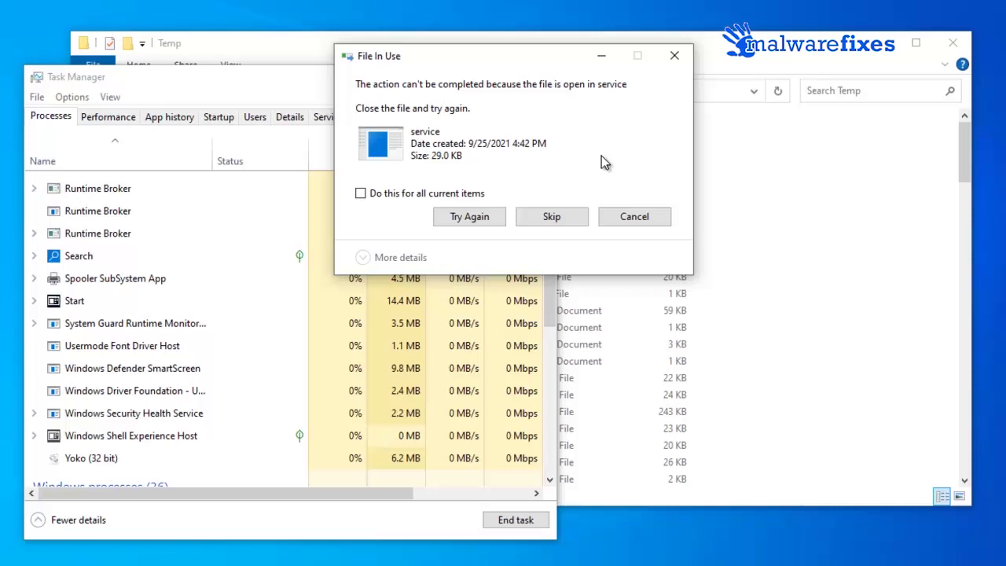
pyautogui.click(485, 219)
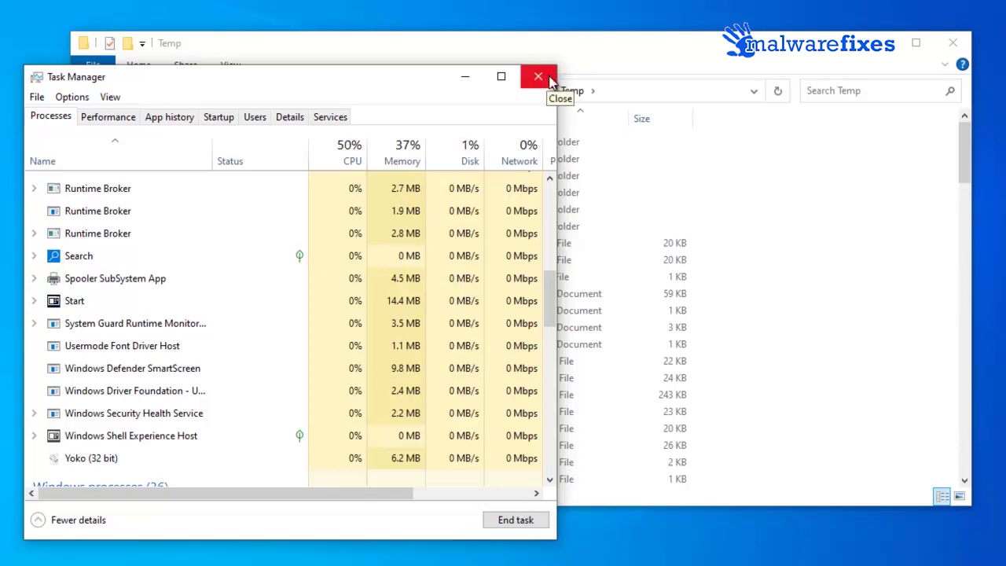
# Step: Switch to File Explorer and delete all the loose files in AppData\LocalLow, from 1xVPfvJcrg through yH9tY9hO9gL5, keeping the Microsoft folder
pyautogui.click(567, 50)
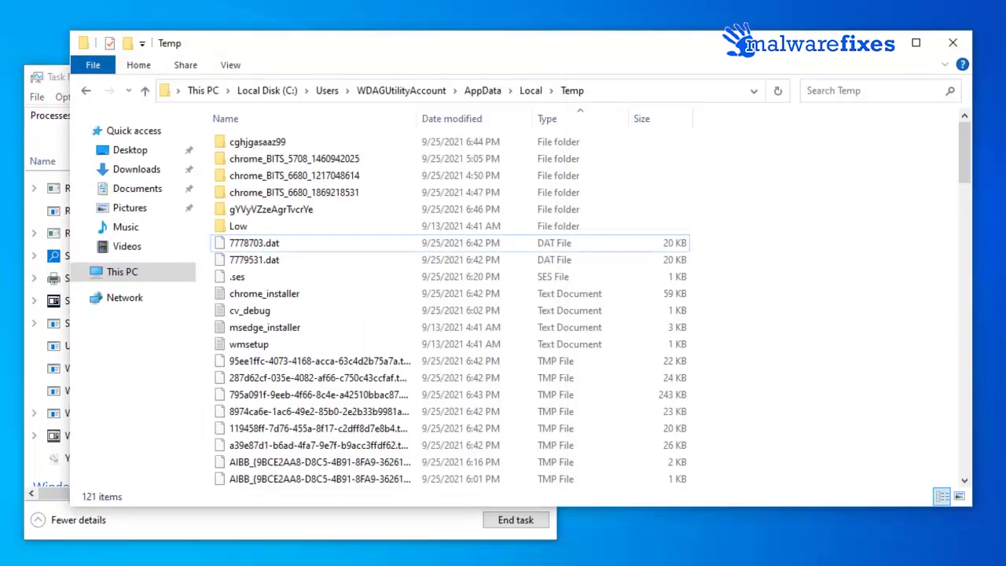
pyautogui.click(483, 91)
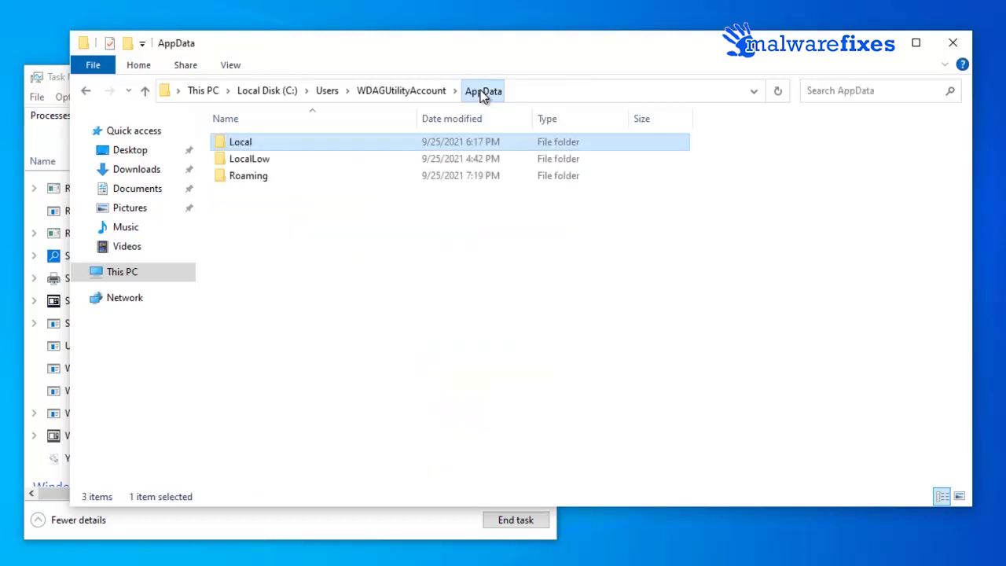
pyautogui.doubleClick(259, 162)
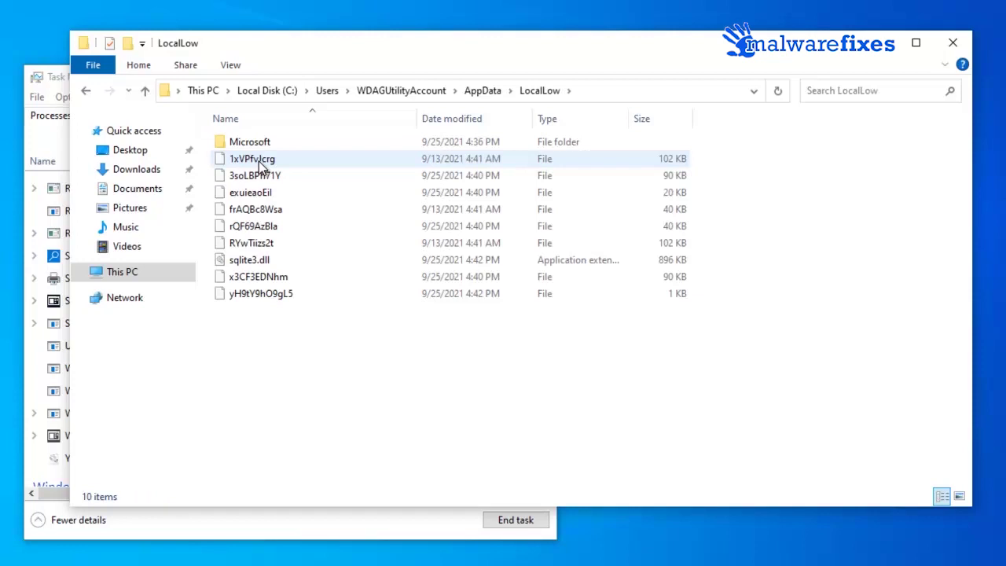
pyautogui.click(259, 162)
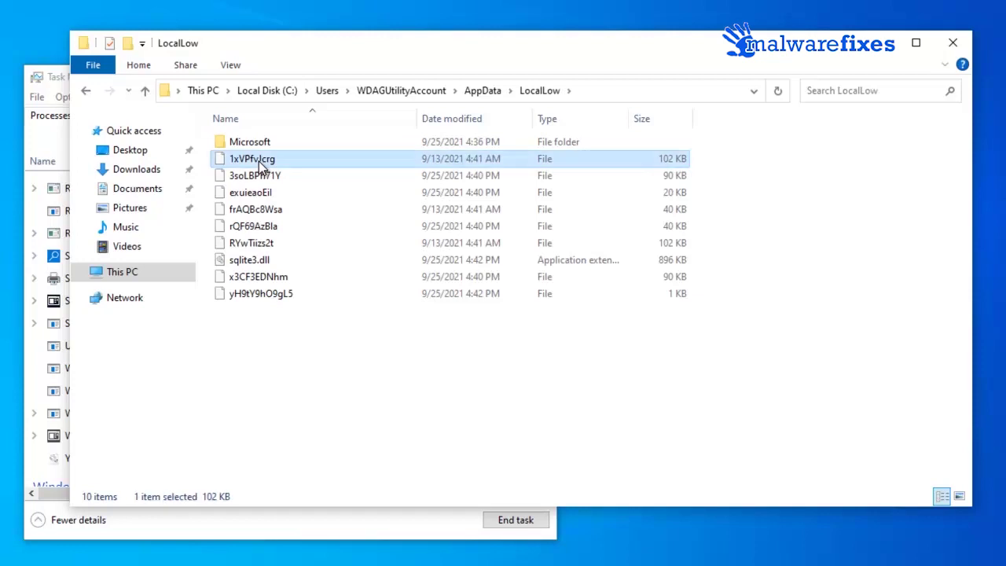
pyautogui.keyDown('shift'); pyautogui.click(273, 295); pyautogui.keyUp('shift')
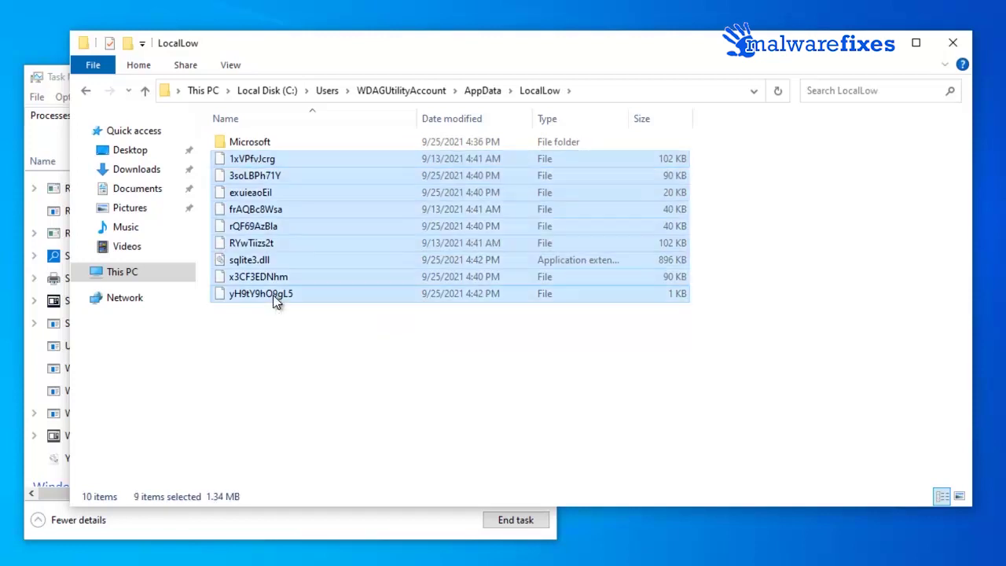
pyautogui.rightClick(264, 248)
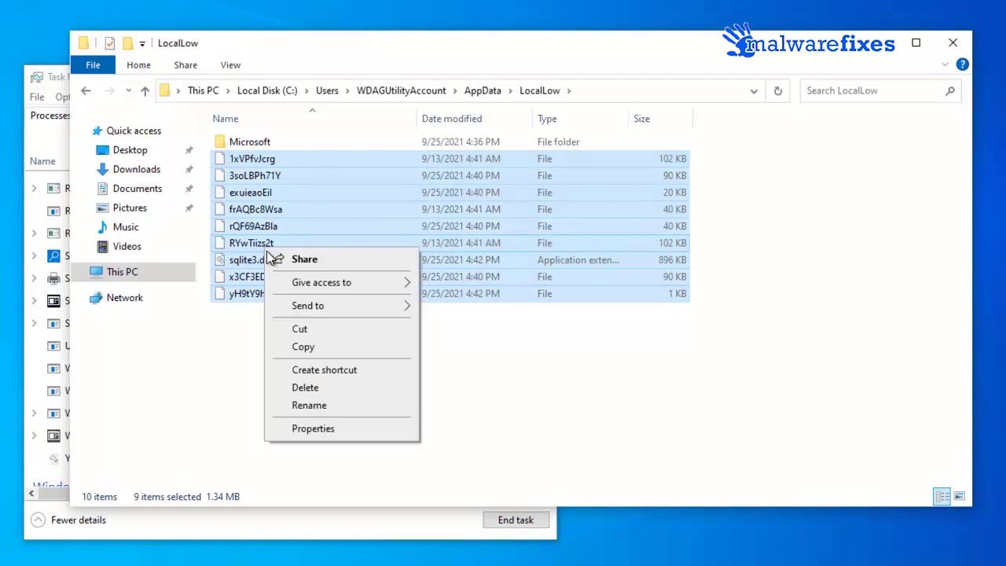
pyautogui.click(307, 387)
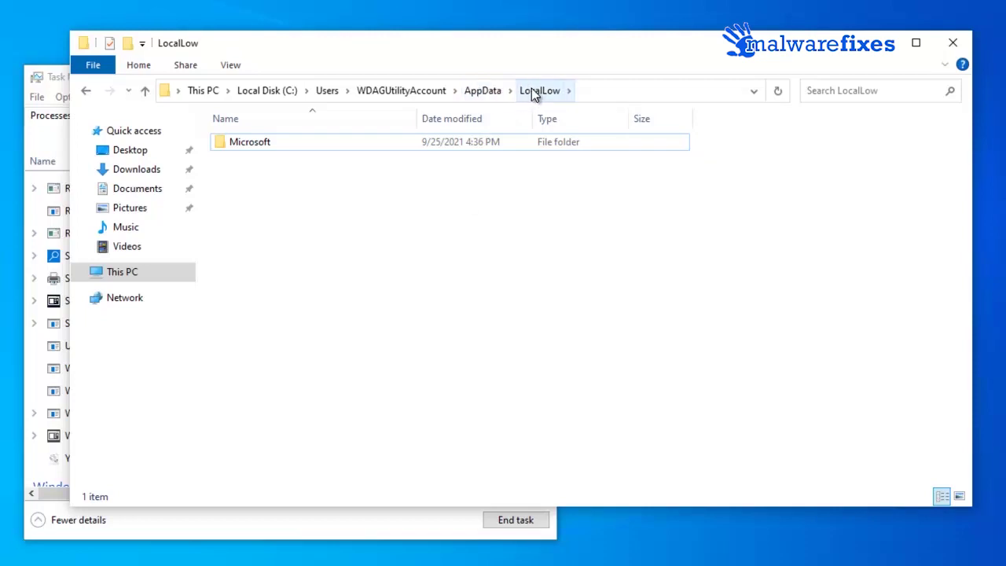
# Step: Delete all the system files in the Content folder of LocalLow\Microsoft\CryptnetUrlCache
pyautogui.click(264, 142)
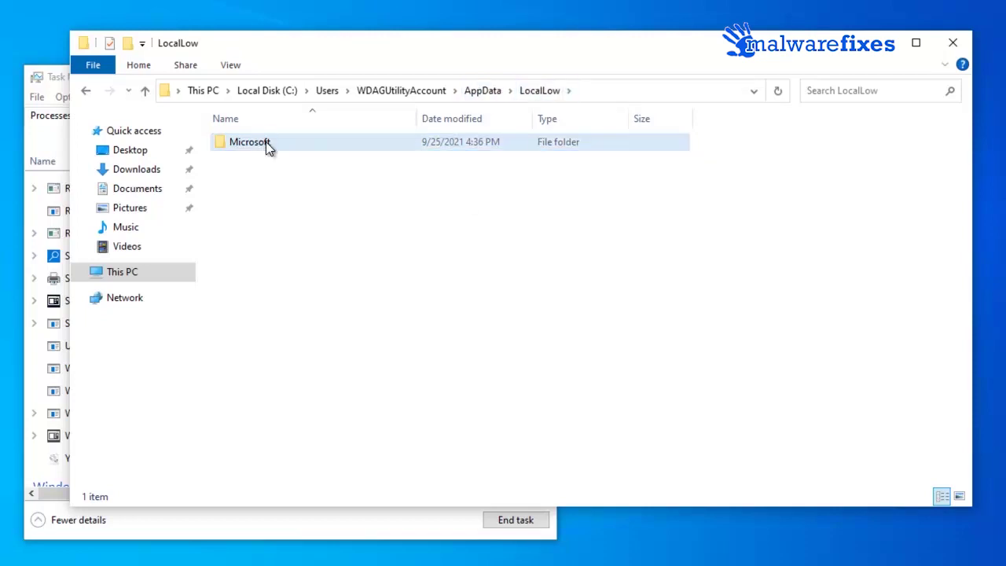
pyautogui.doubleClick(263, 143)
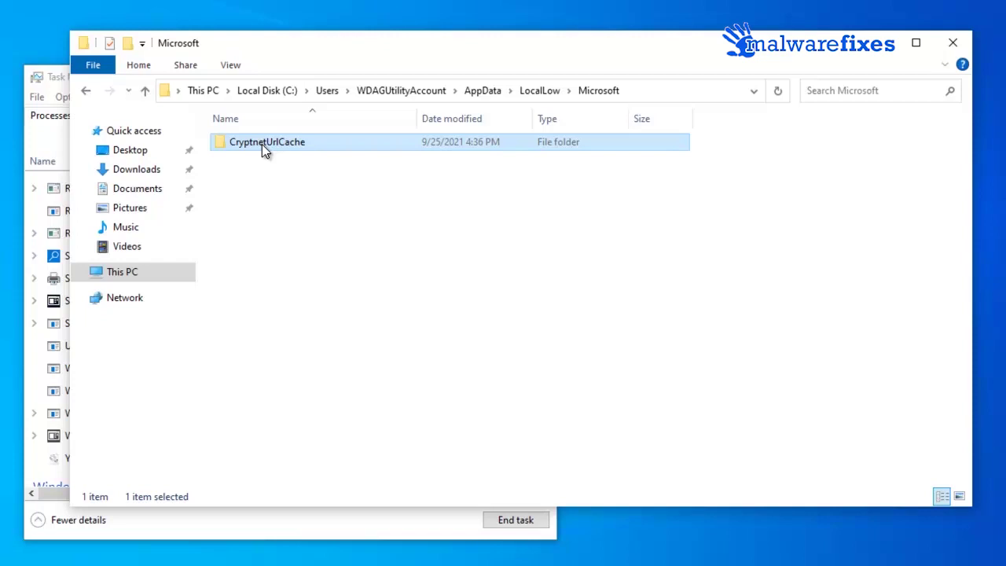
pyautogui.doubleClick(262, 144)
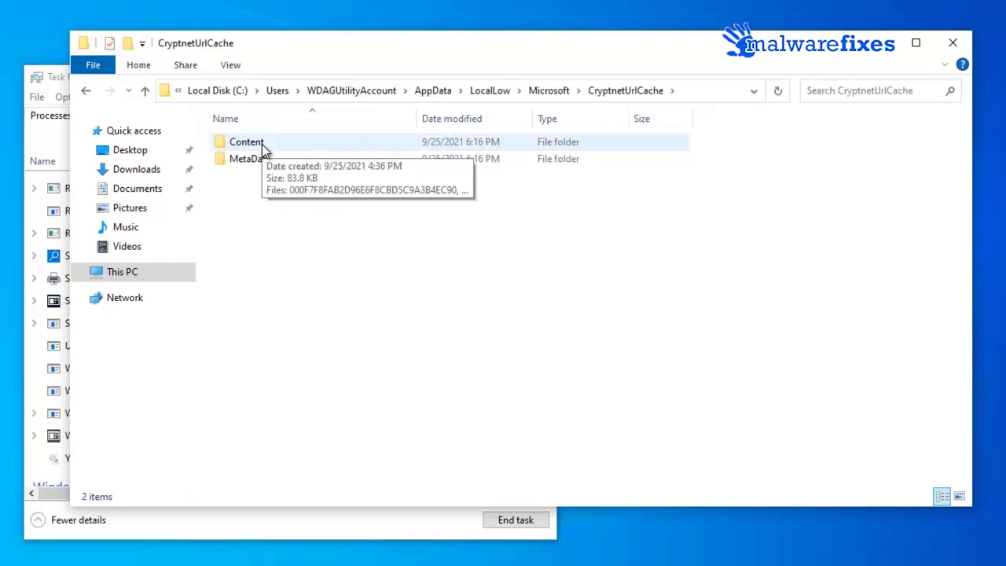
pyautogui.doubleClick(262, 144)
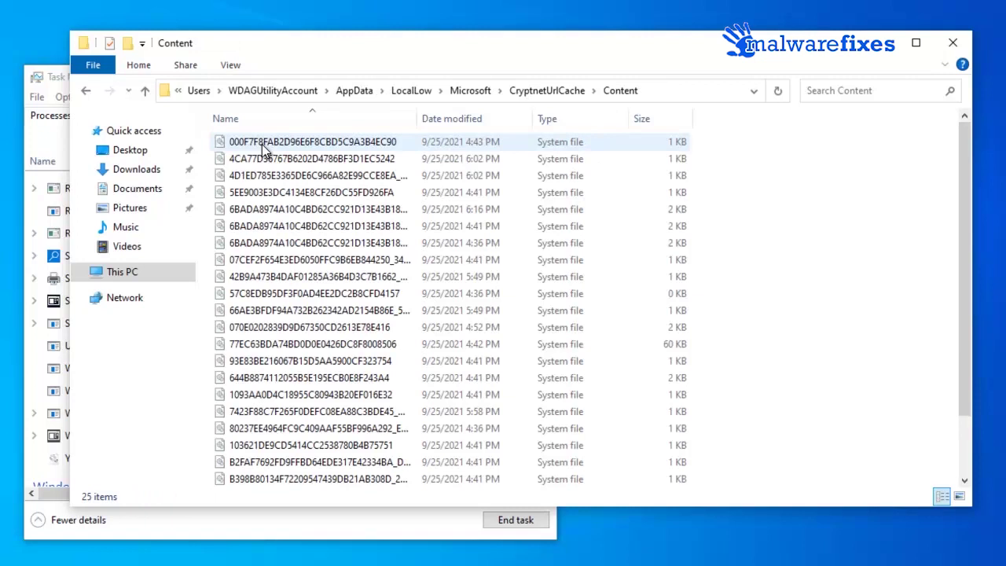
pyautogui.scroll(-2, 311, 220)
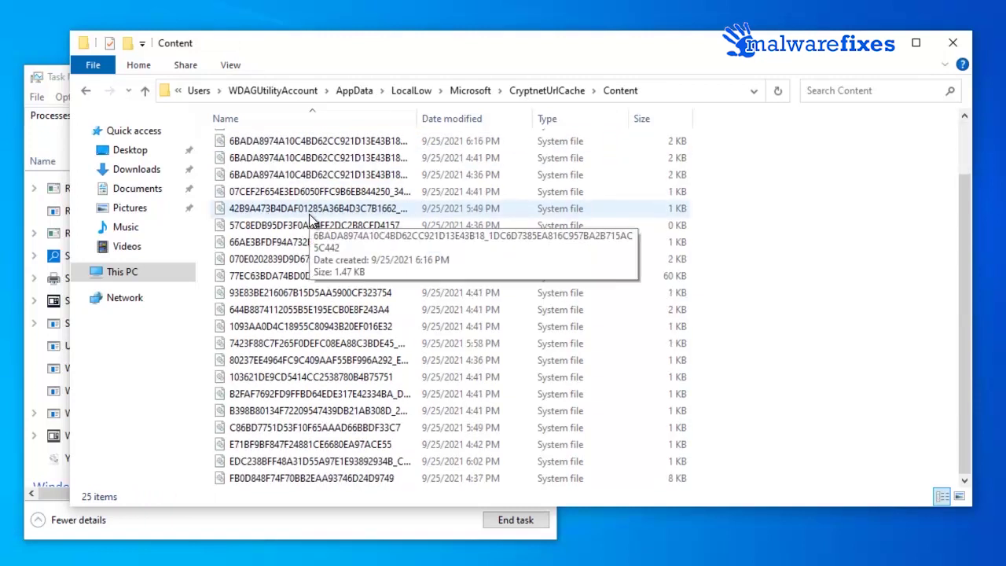
pyautogui.scroll(2, 310, 221)
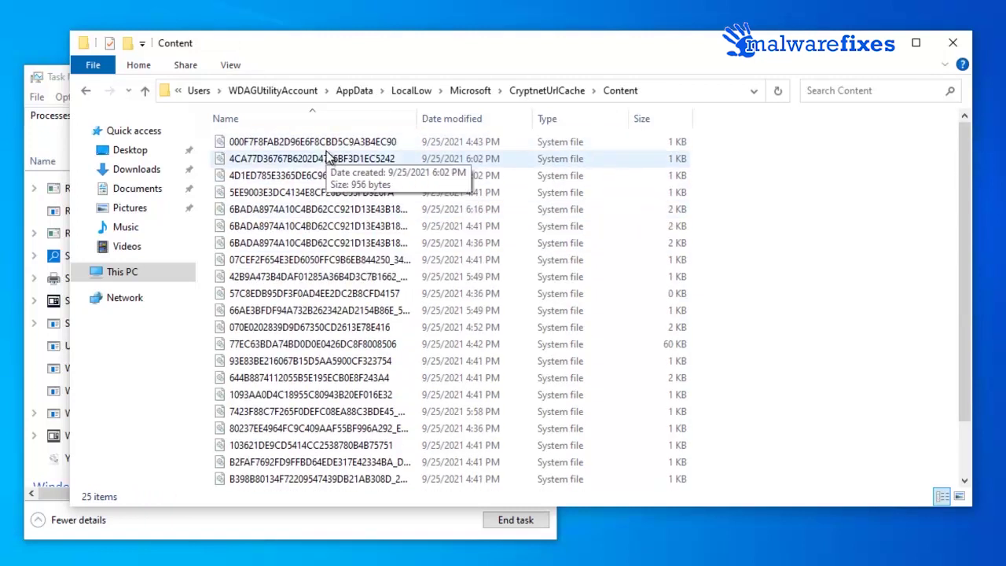
pyautogui.hotkey('ctrl', 'a')
pyautogui.rightClick(353, 225)
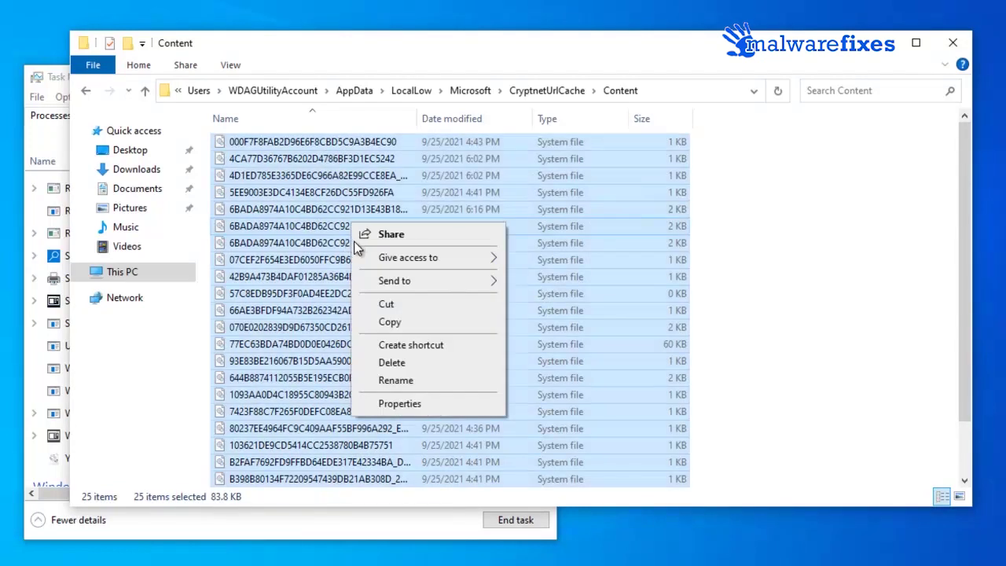
pyautogui.click(390, 365)
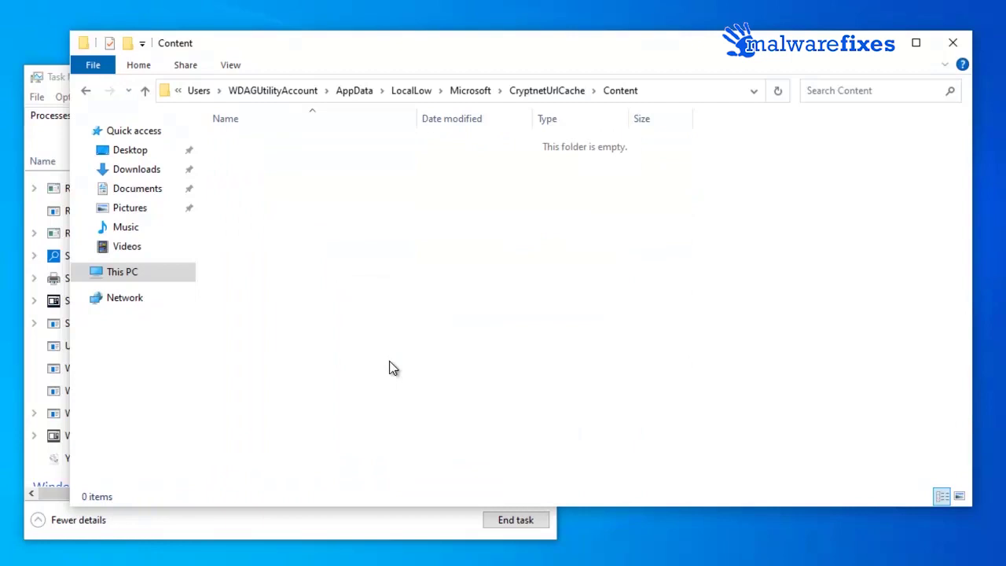
# Step: Open the Documents folder of the user profile and delete everything in it, including the VlcpVideoV1.0.1 folder and all the applications
pyautogui.click(282, 91)
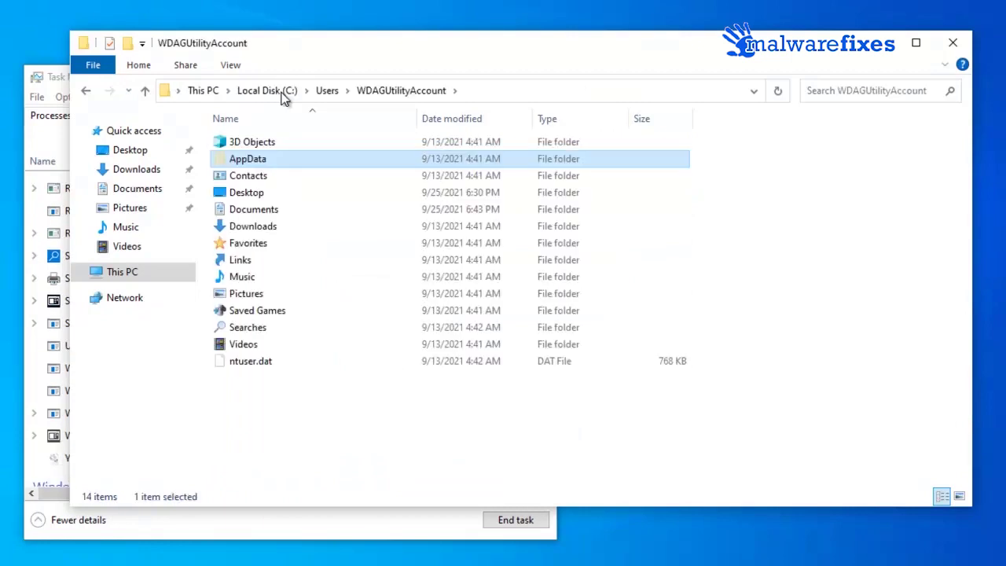
pyautogui.click(258, 212)
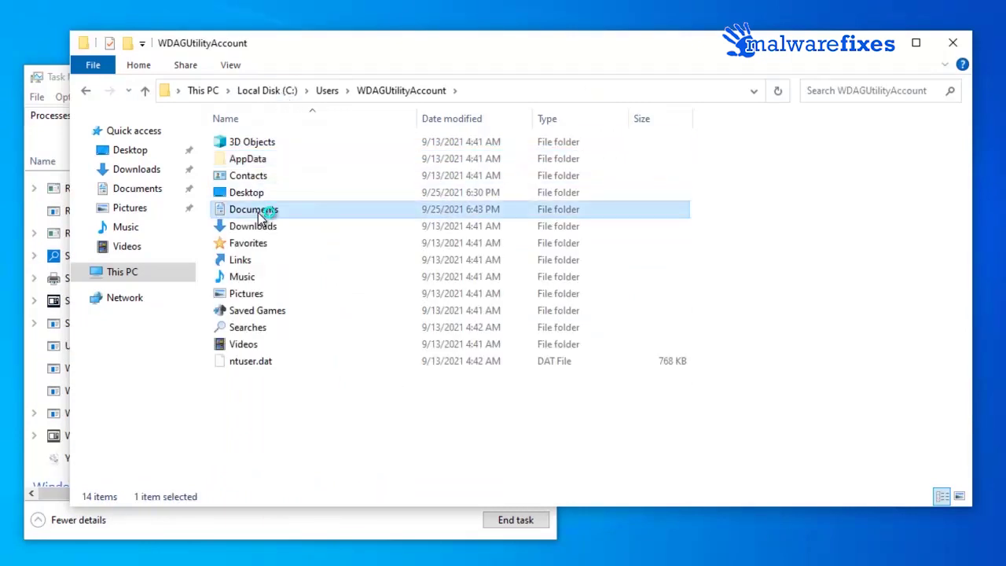
pyautogui.doubleClick(258, 212)
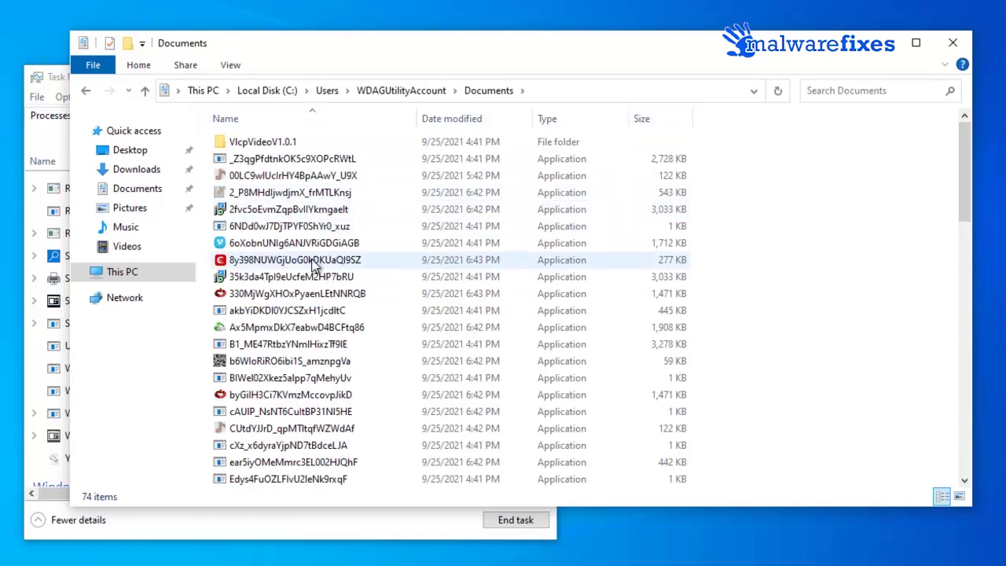
pyautogui.scroll(-10, 324, 282)
pyautogui.scroll(-6, 319, 287)
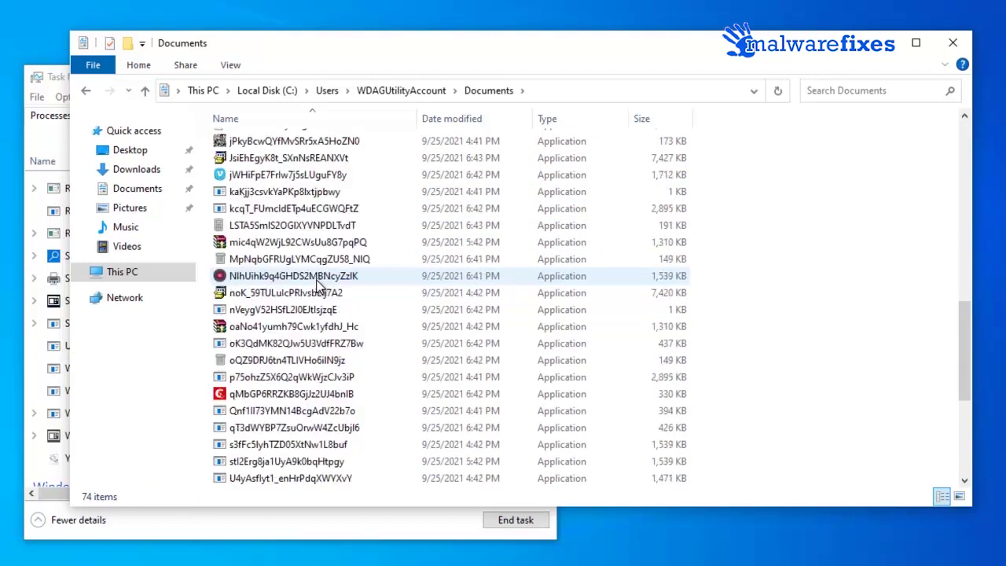
pyautogui.scroll(16, 319, 287)
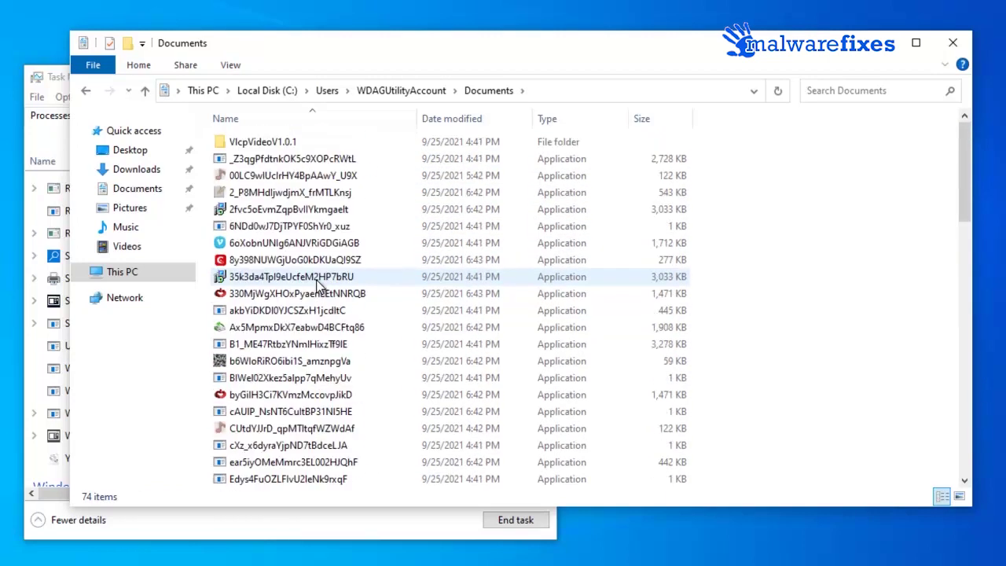
pyautogui.hotkey('ctrl', 'a')
pyautogui.rightClick(321, 153)
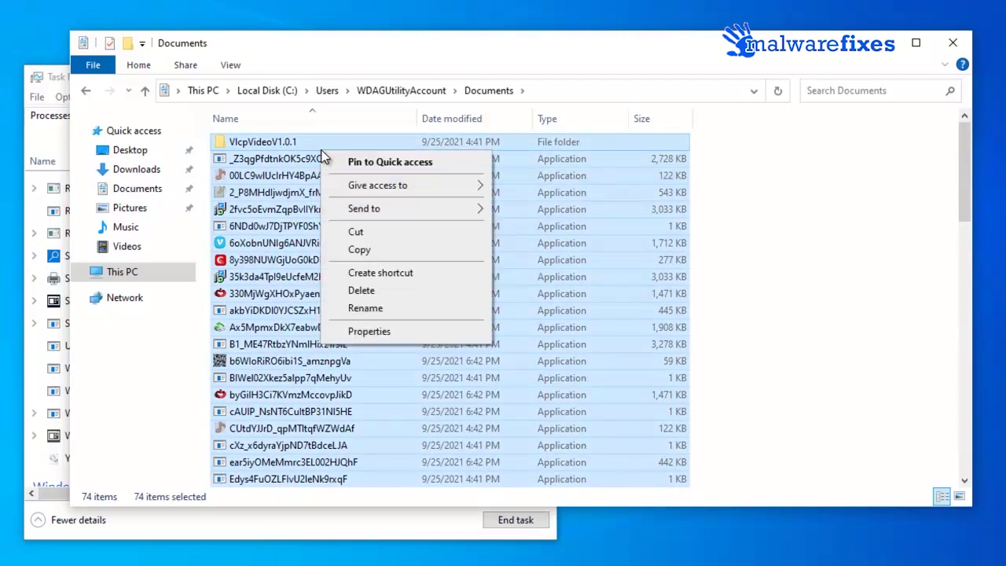
pyautogui.click(362, 292)
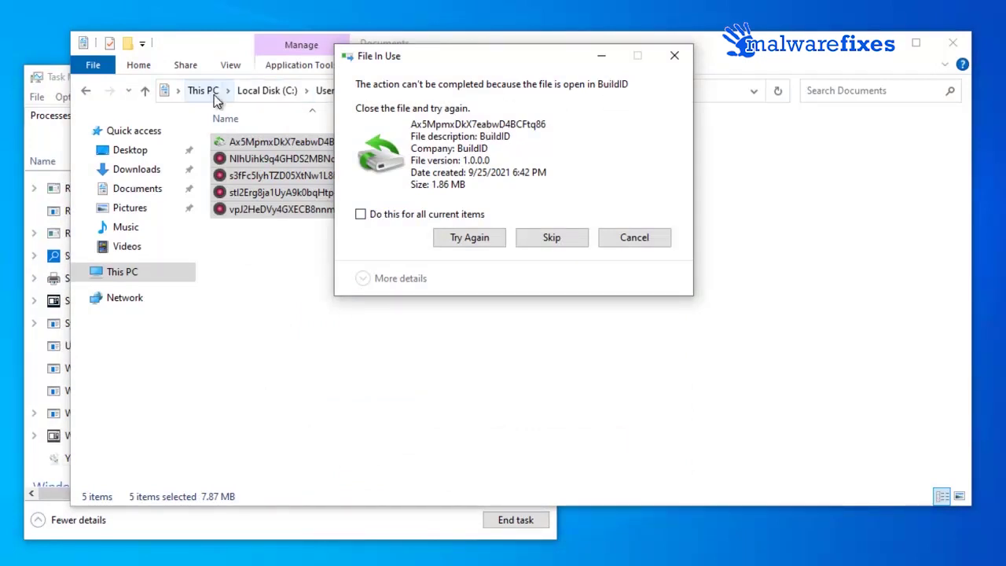
# Step: End the BuildID (32 bit) process in Task Manager and retry deleting the blocked file Ax5MpmxDkX7eabwD4BCFtq86
pyautogui.click(68, 149)
pyautogui.scroll(3, 117, 236)
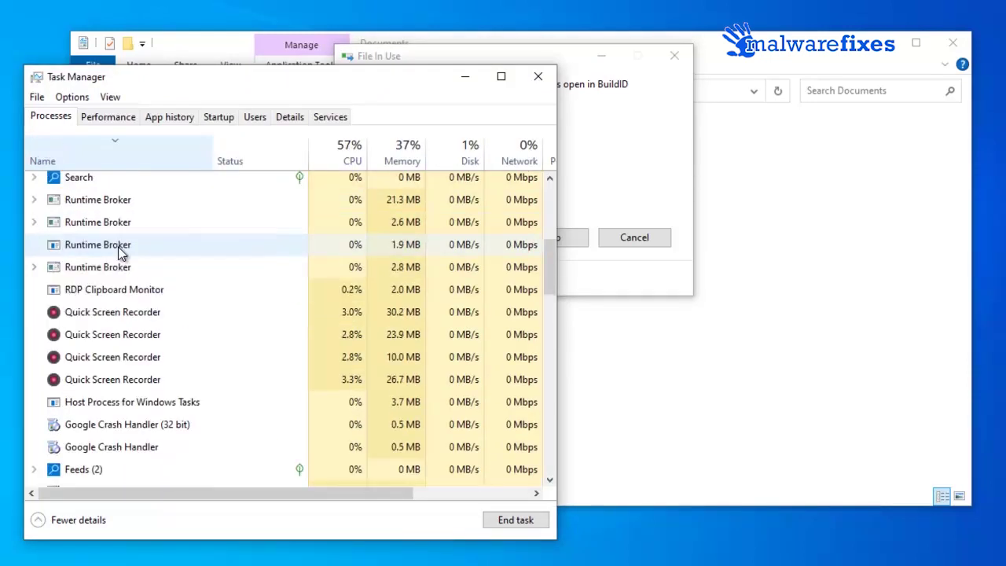
pyautogui.scroll(6, 119, 250)
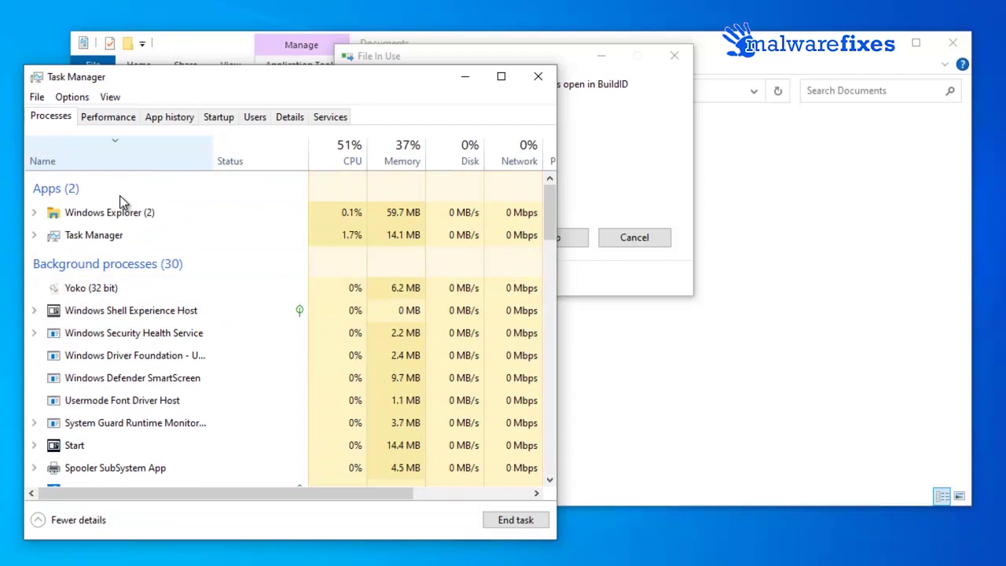
pyautogui.scroll(-1, 122, 218)
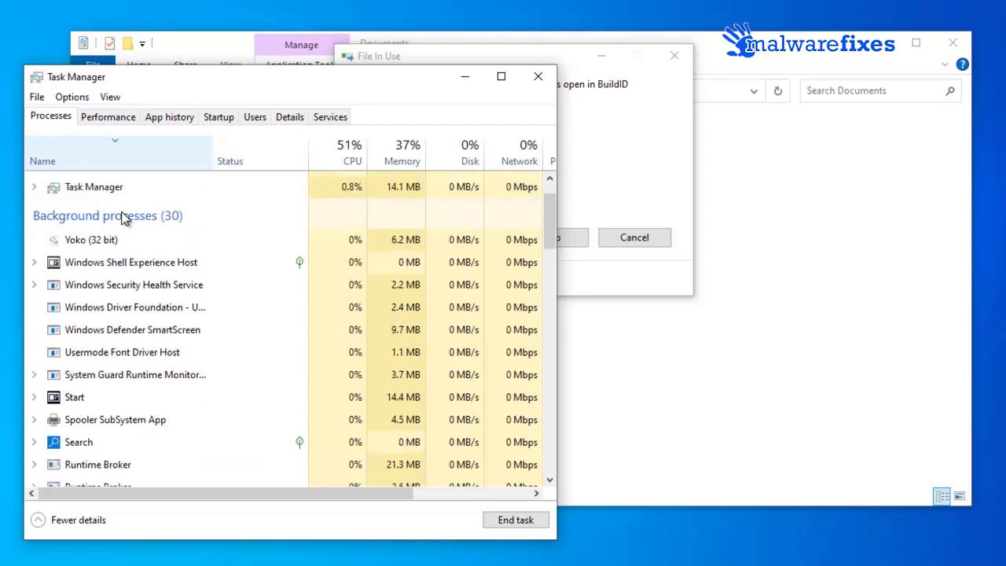
pyautogui.scroll(1, 124, 218)
pyautogui.click(93, 170)
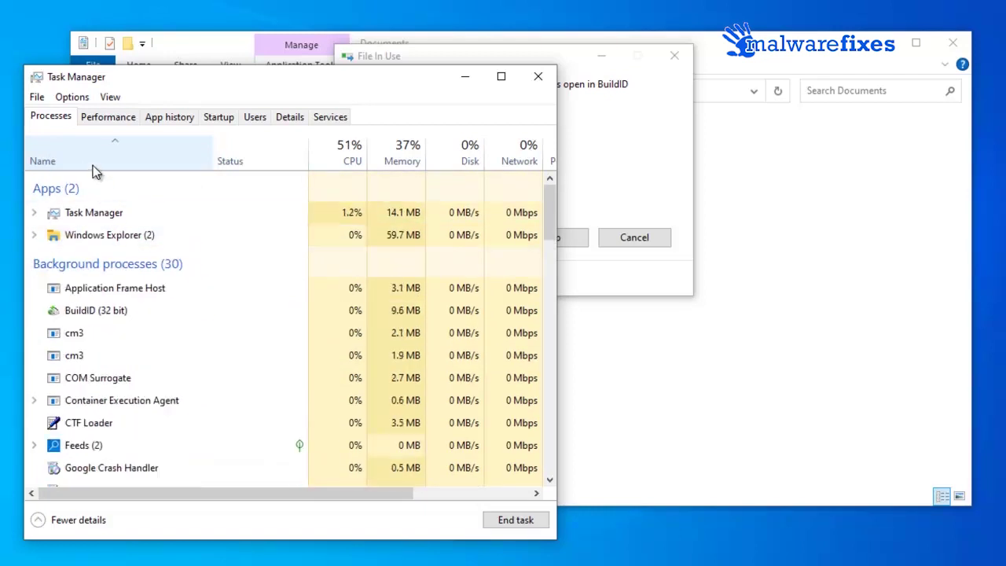
pyautogui.rightClick(106, 313)
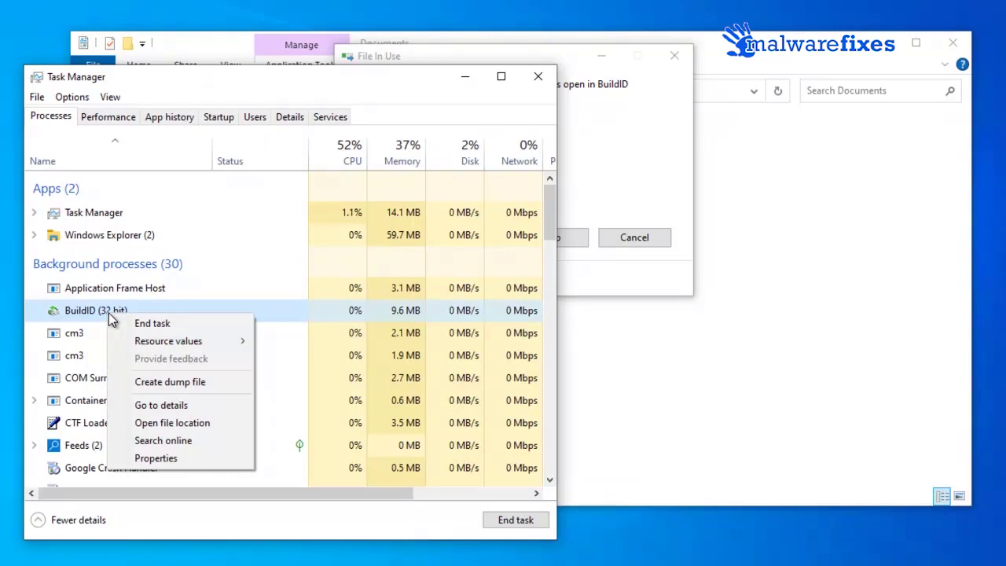
pyautogui.click(139, 325)
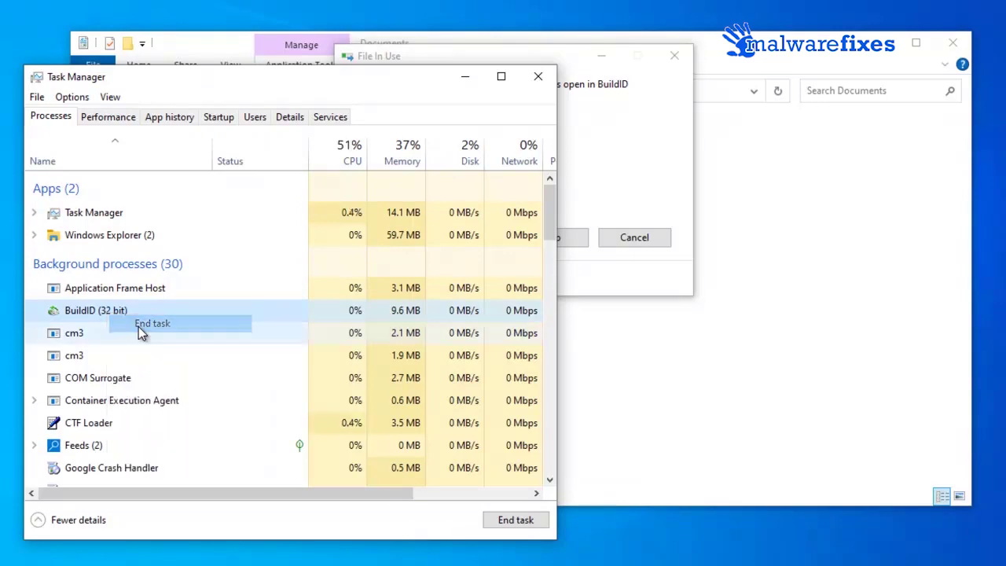
pyautogui.click(604, 176)
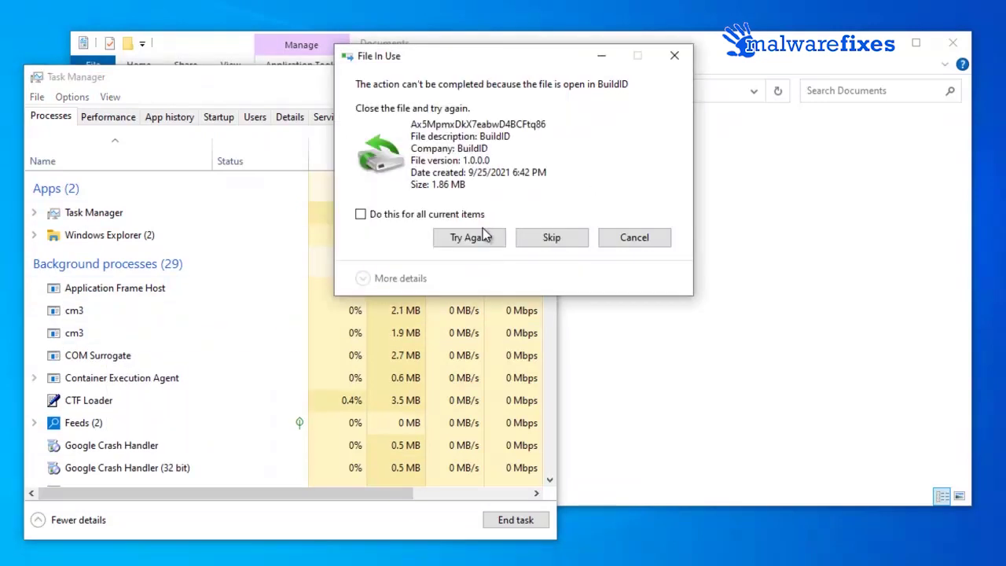
pyautogui.click(462, 237)
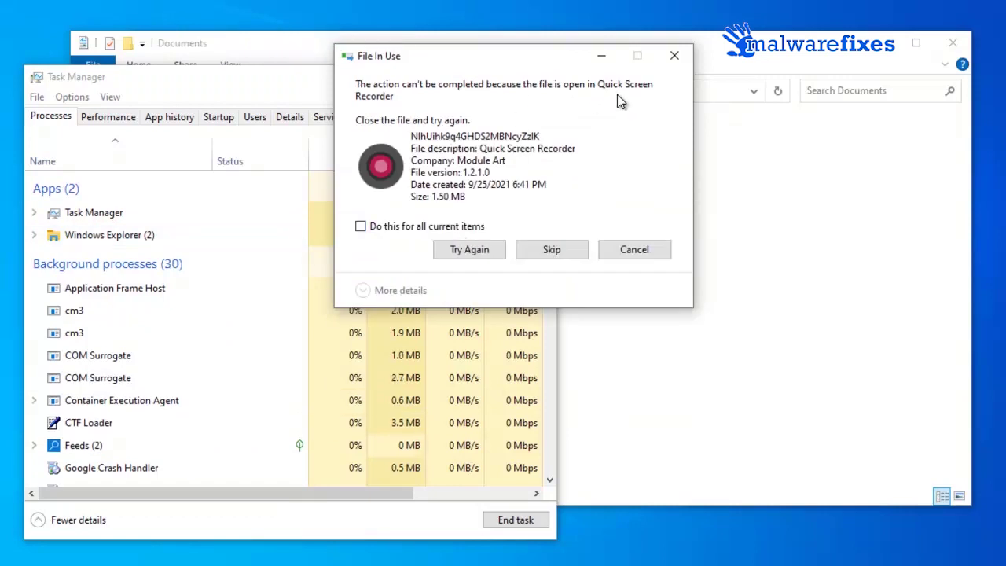
# Step: End all four Quick Screen Recorder processes in Task Manager and retry deleting the blocked file NIhUihk9q4GHDS2MBNcyZzIK
pyautogui.click(253, 94)
pyautogui.scroll(-3, 238, 405)
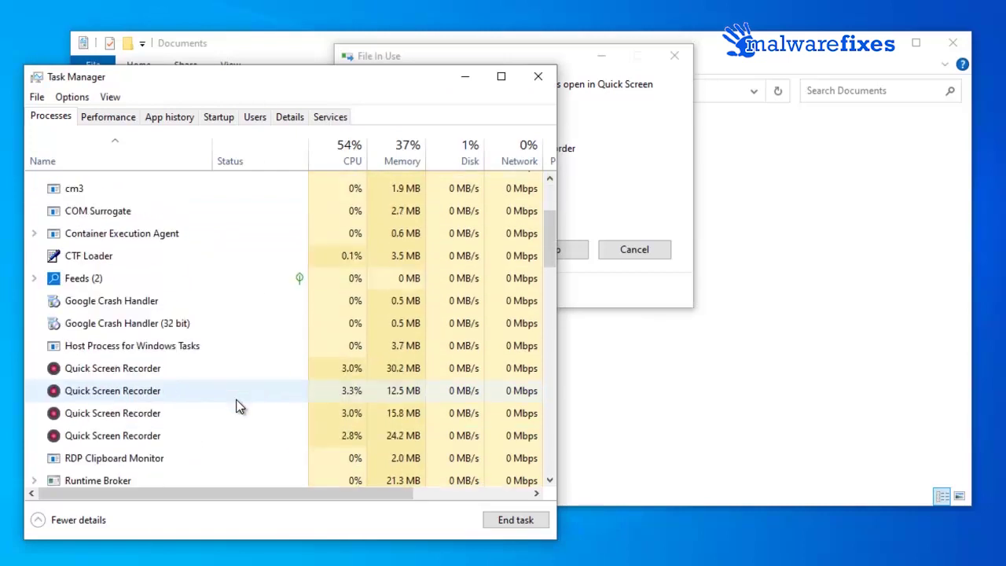
pyautogui.rightClick(170, 372)
pyautogui.click(187, 375)
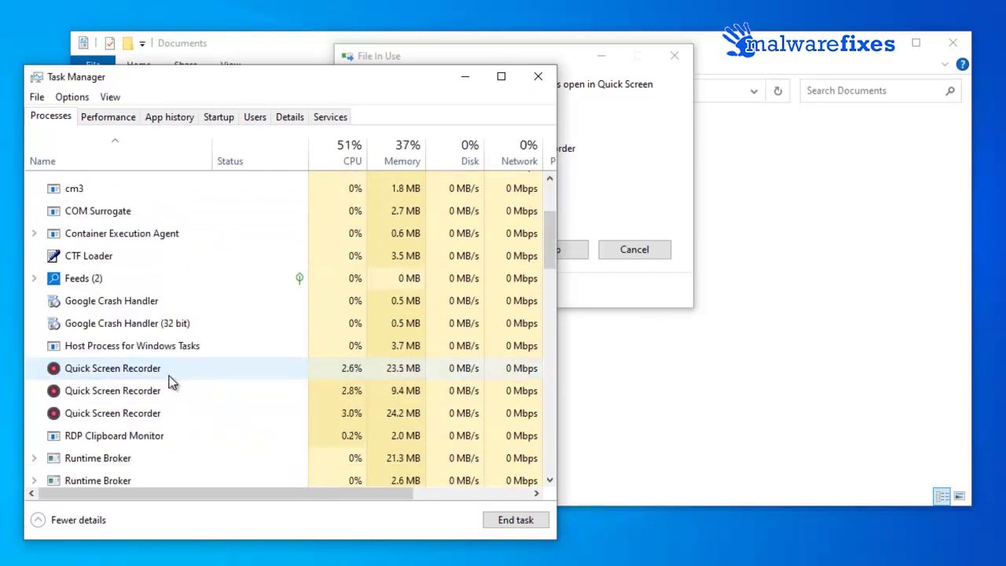
pyautogui.rightClick(166, 375)
pyautogui.click(187, 377)
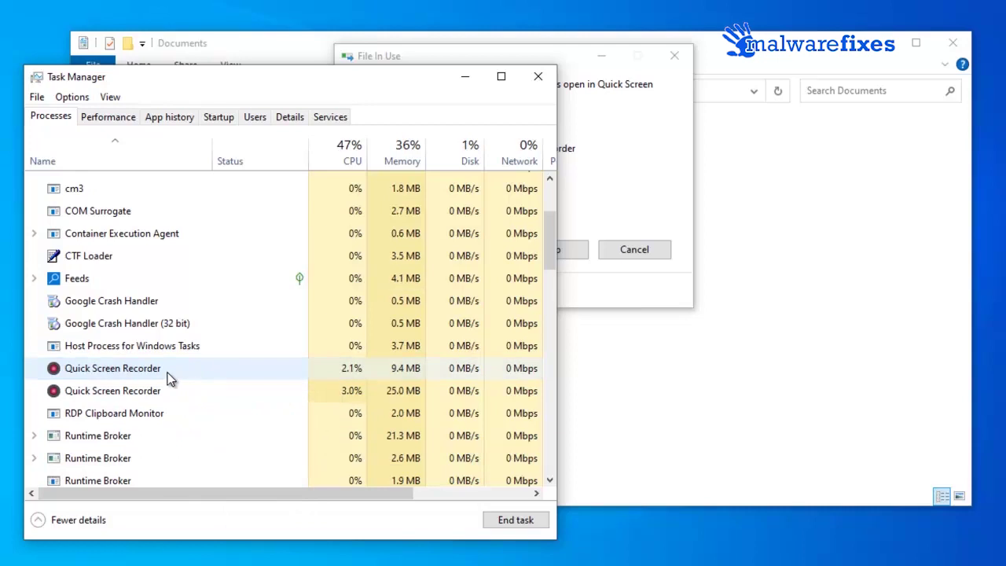
pyautogui.rightClick(166, 376)
pyautogui.click(193, 382)
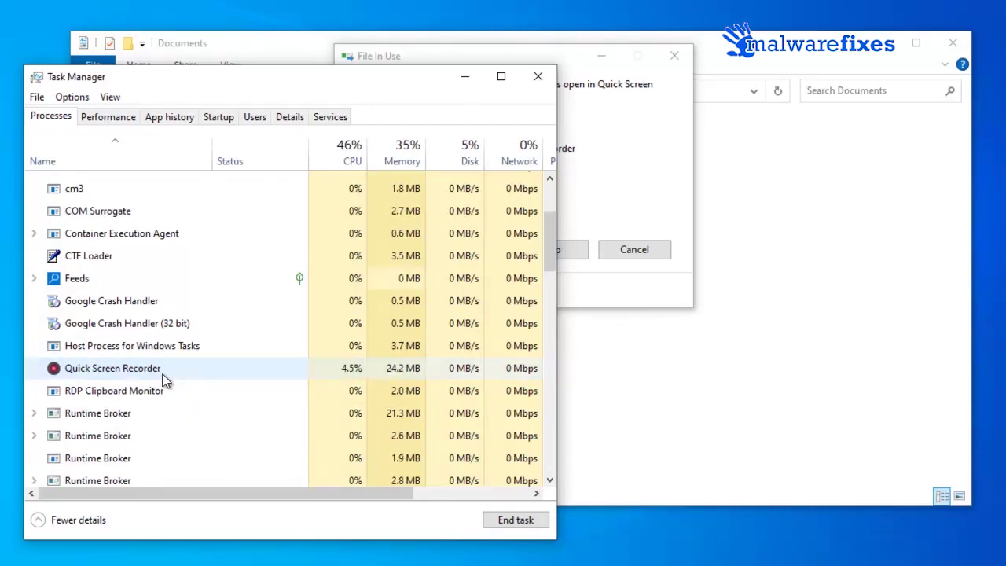
pyautogui.rightClick(165, 379)
pyautogui.click(188, 384)
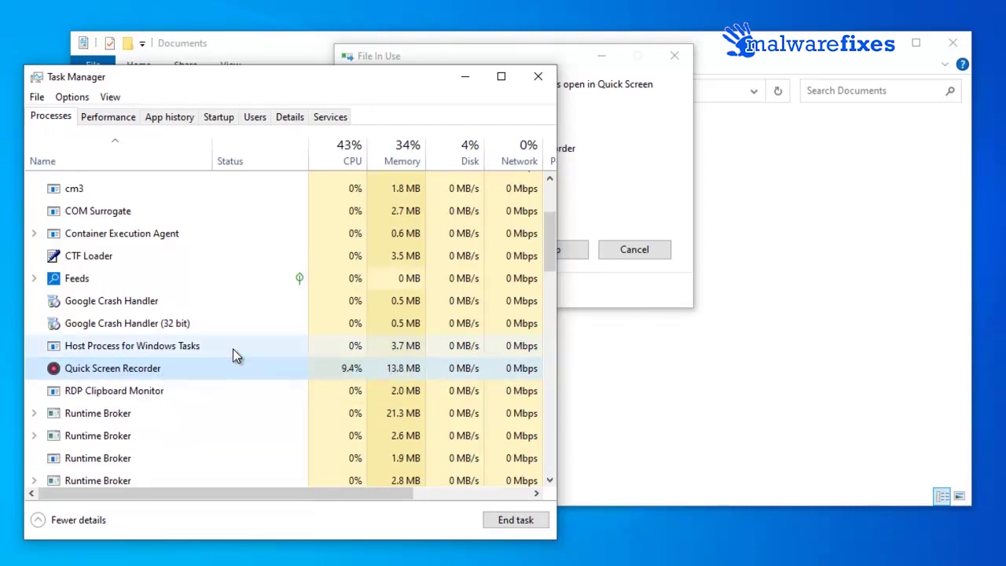
pyautogui.click(602, 189)
pyautogui.click(467, 250)
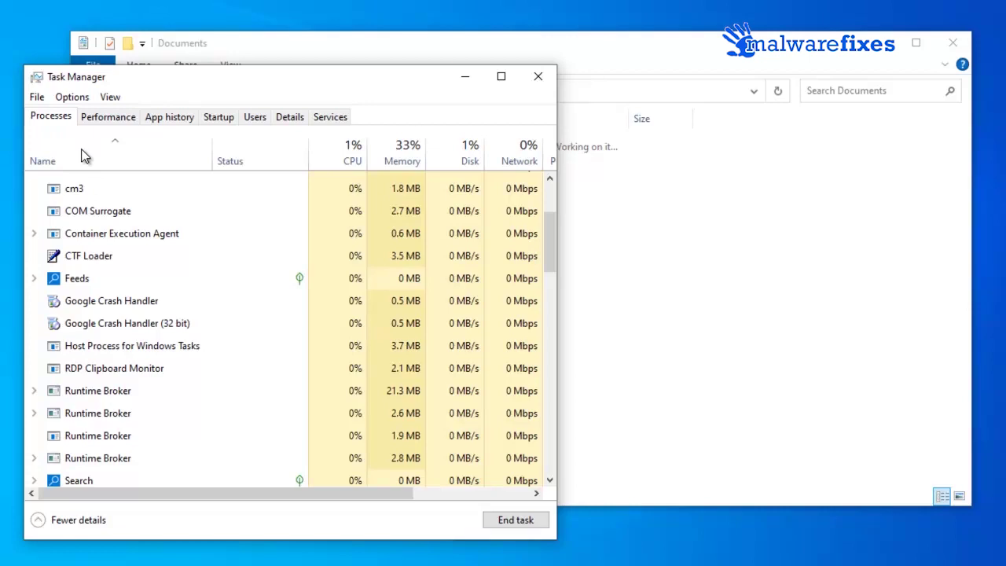
# Step: Switch to File Explorer and delete the WinHoster application from the WinHost folder in the user profile's AppData\Roaming
pyautogui.click(586, 54)
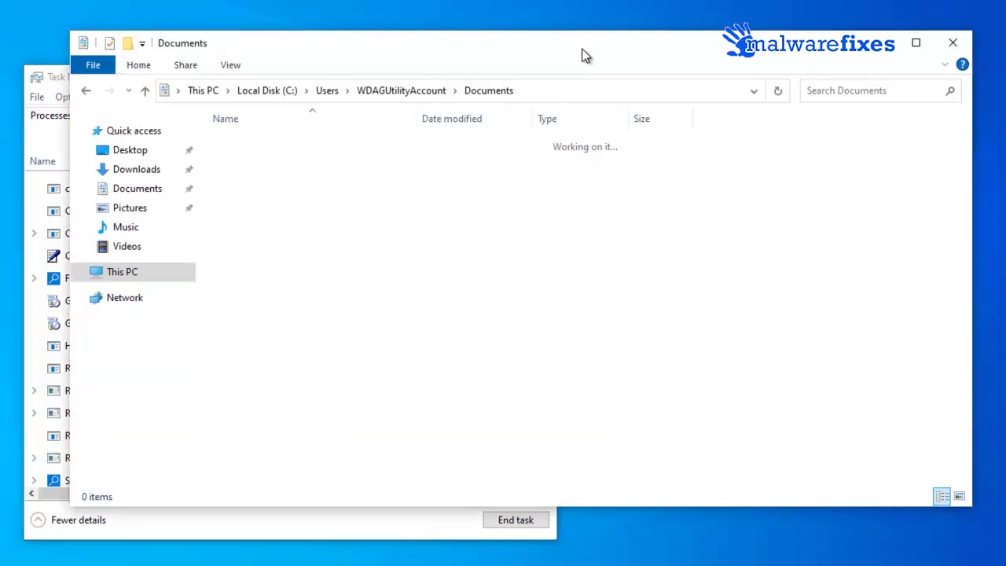
pyautogui.click(403, 92)
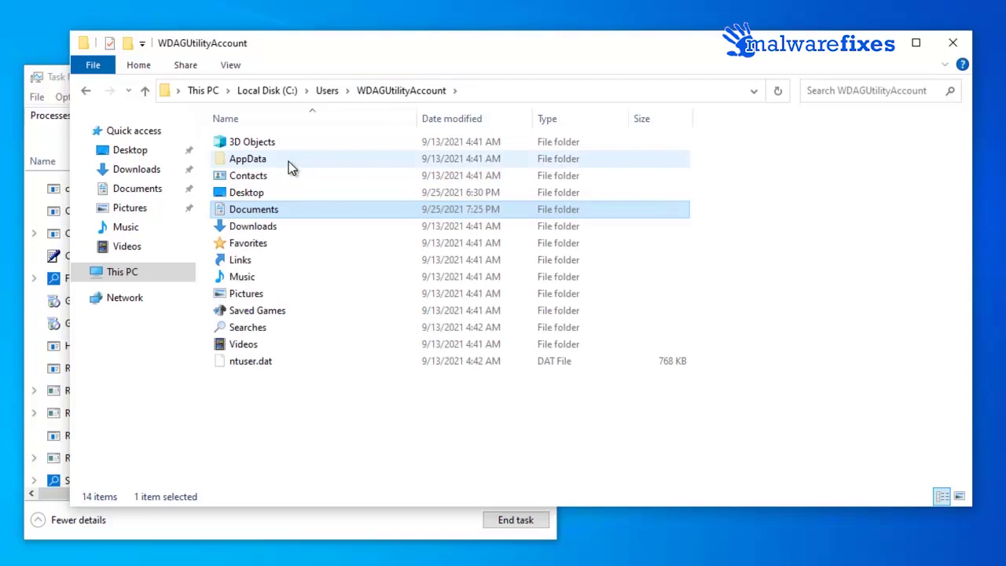
pyautogui.doubleClick(288, 161)
pyautogui.click(265, 175)
pyautogui.doubleClick(264, 174)
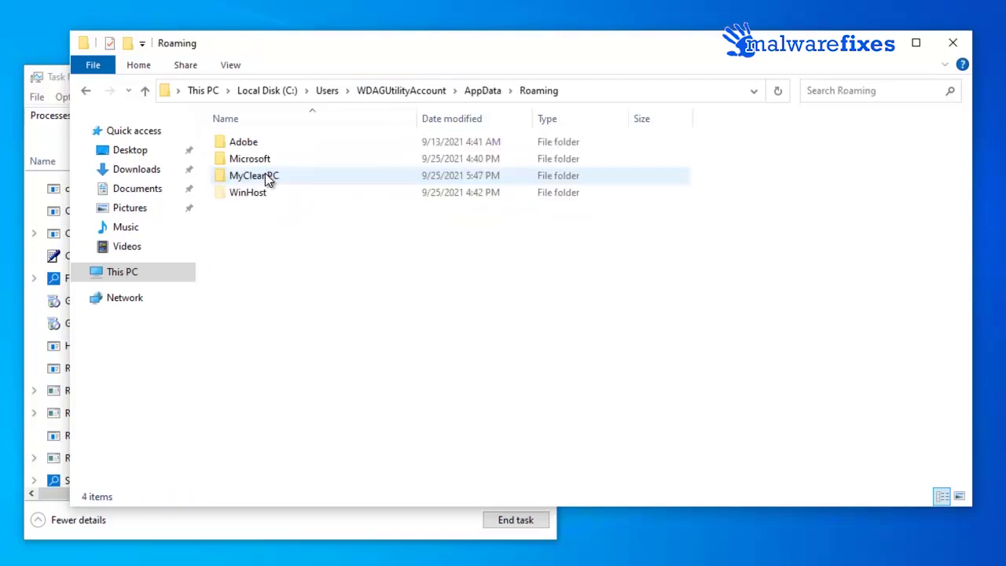
pyautogui.click(262, 193)
pyautogui.doubleClick(262, 193)
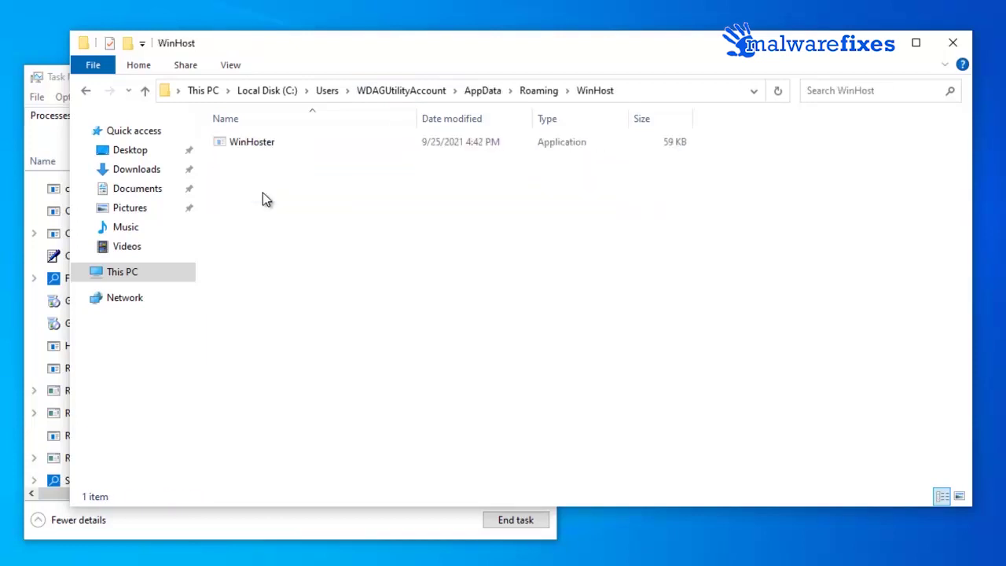
pyautogui.rightClick(269, 143)
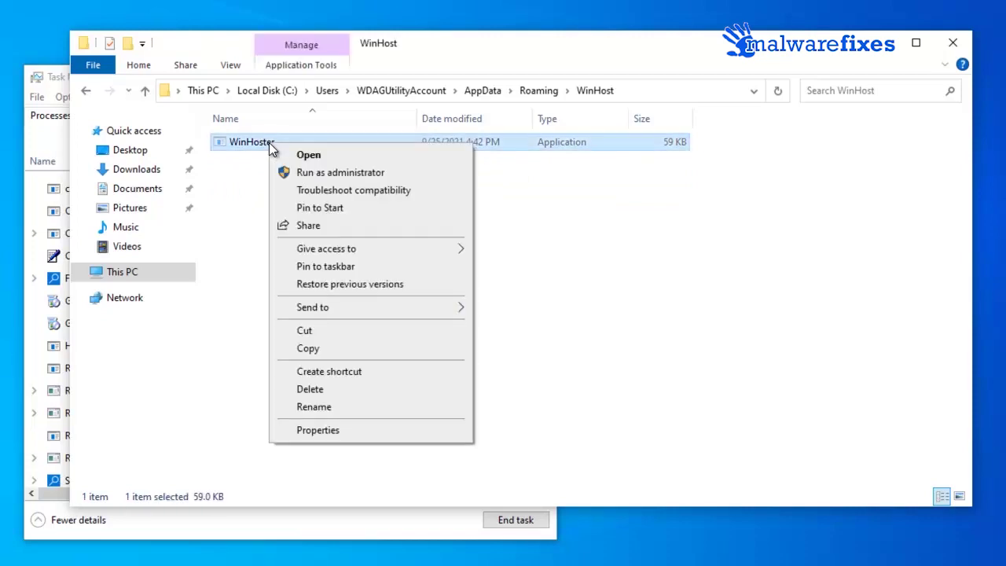
pyautogui.click(330, 394)
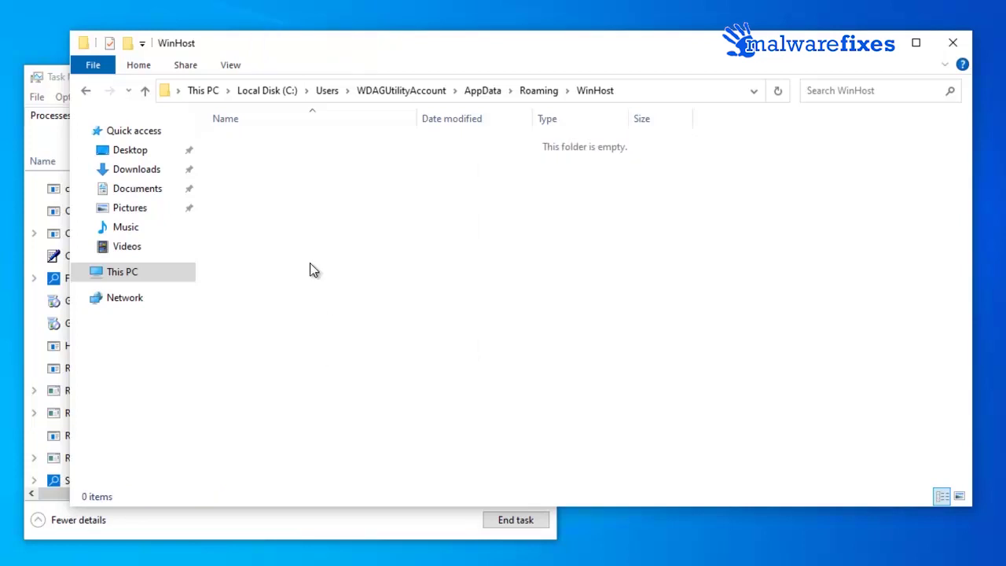
# Step: Delete the folders CjglxFSmmQpU2, crcrQXIPU, GSIFwYZpRhUn, IHQyJDhQgtDStAIVNxR and PzGYiYnhysPaC from C:\Program Files (x86)
pyautogui.click(88, 92)
pyautogui.click(87, 92)
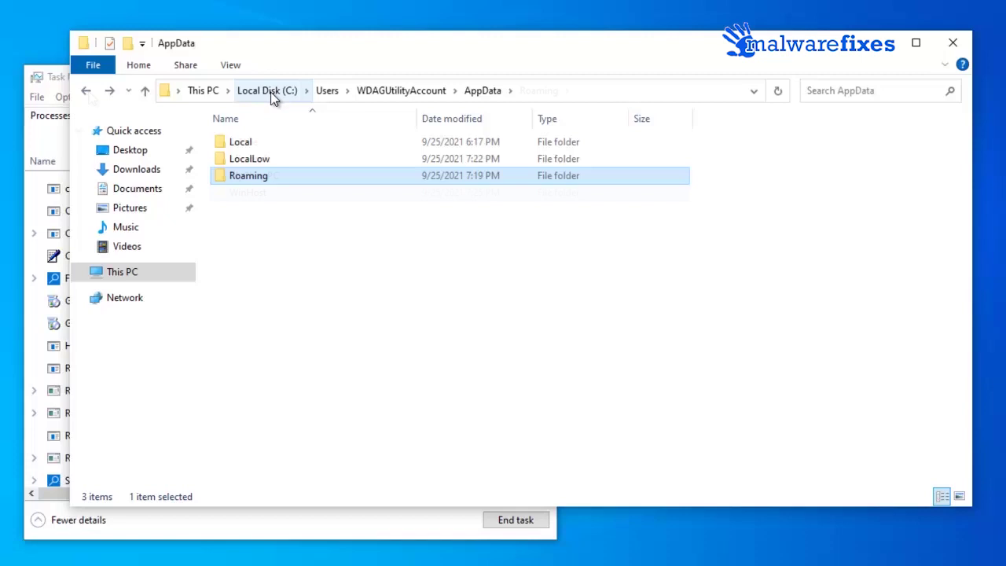
pyautogui.click(267, 91)
pyautogui.doubleClick(301, 212)
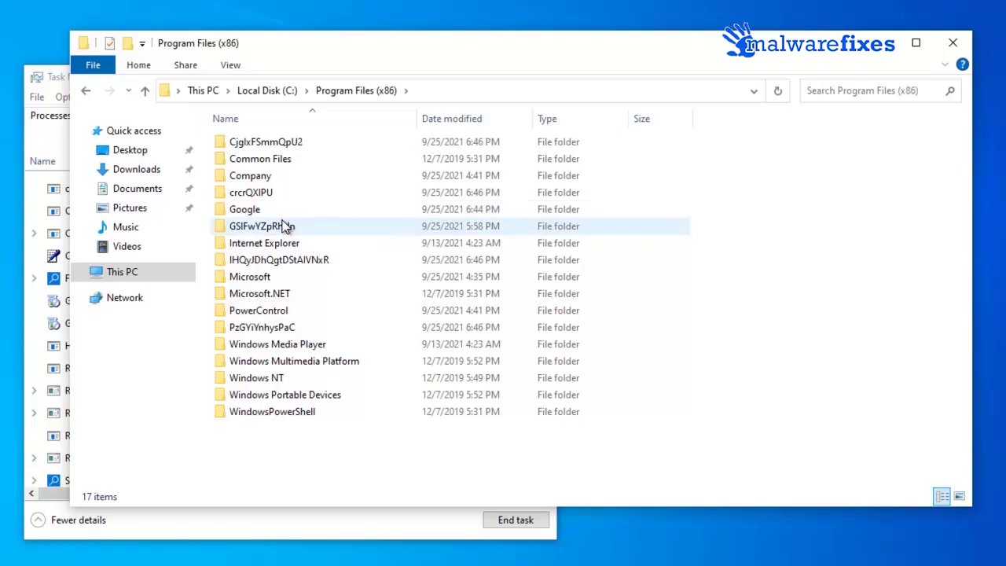
pyautogui.click(293, 147)
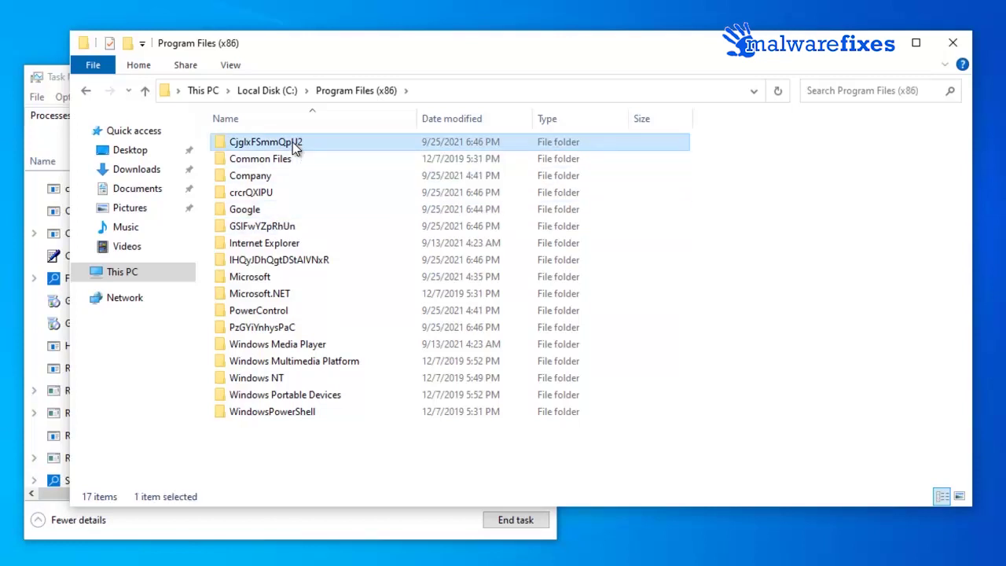
pyautogui.keyDown('ctrl'); pyautogui.click(267, 195); pyautogui.keyUp('ctrl')
pyautogui.keyDown('ctrl'); pyautogui.click(286, 226); pyautogui.keyUp('ctrl')
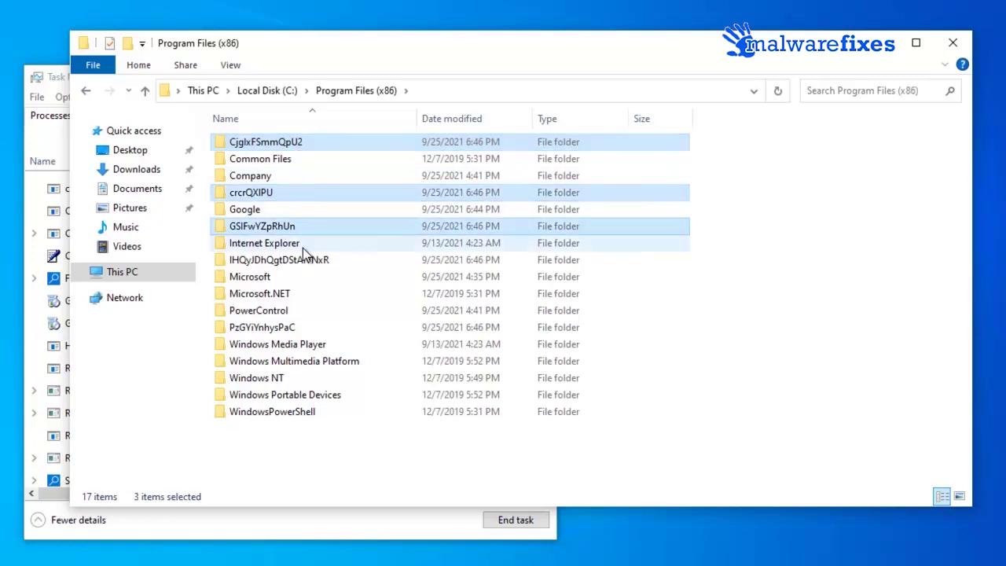
pyautogui.keyDown('ctrl'); pyautogui.click(303, 261); pyautogui.keyUp('ctrl')
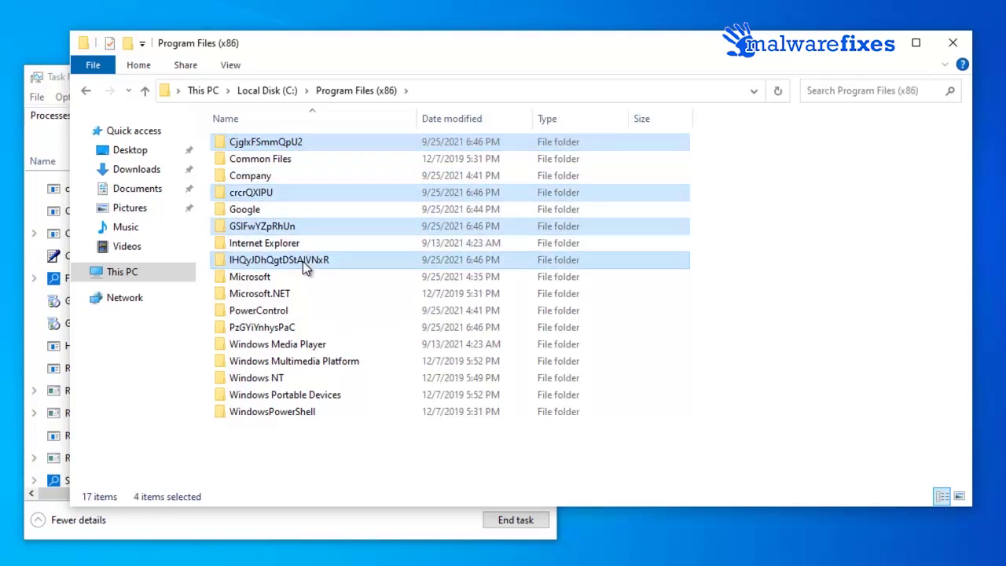
pyautogui.keyDown('ctrl'); pyautogui.click(285, 331); pyautogui.keyUp('ctrl')
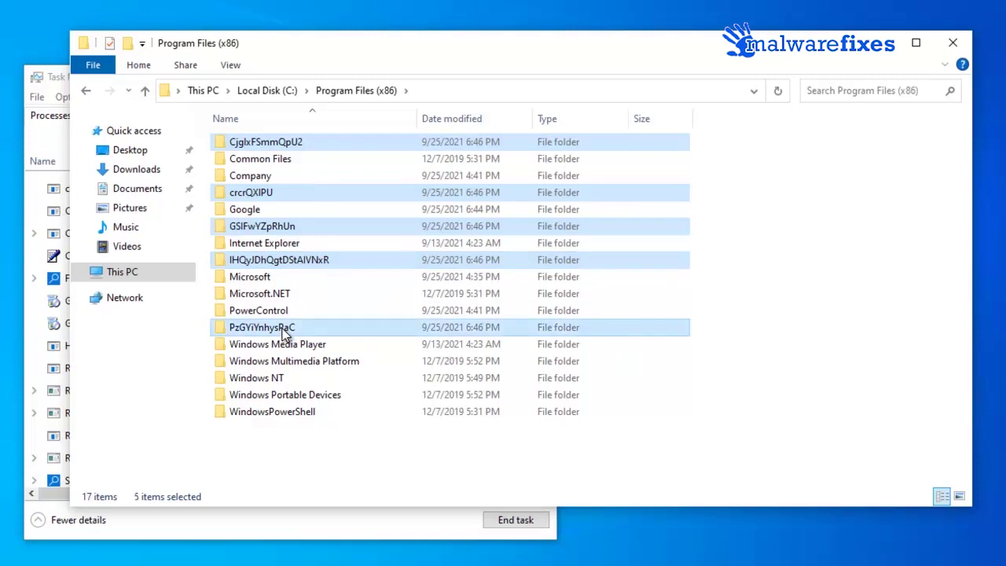
pyautogui.rightClick(285, 333)
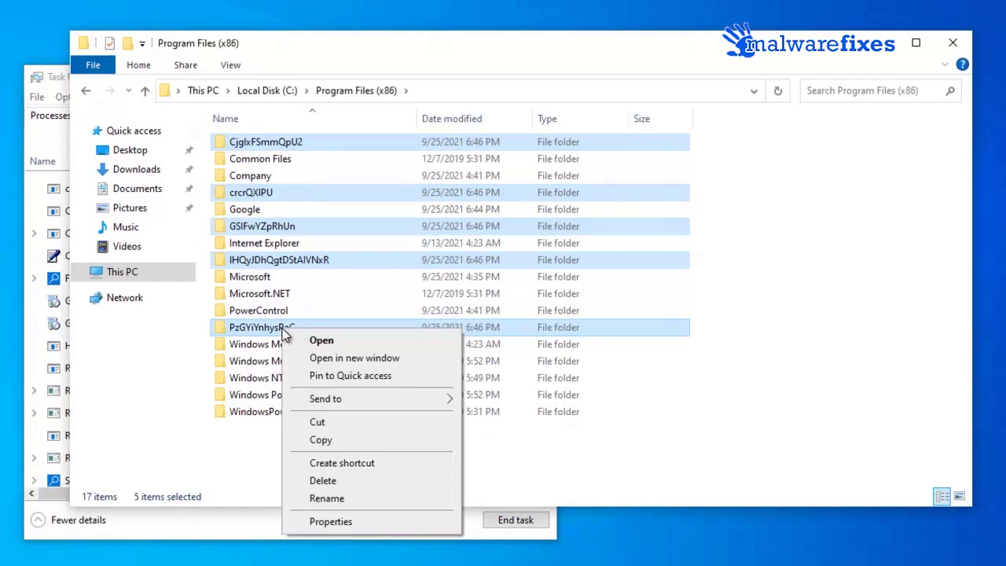
pyautogui.click(348, 479)
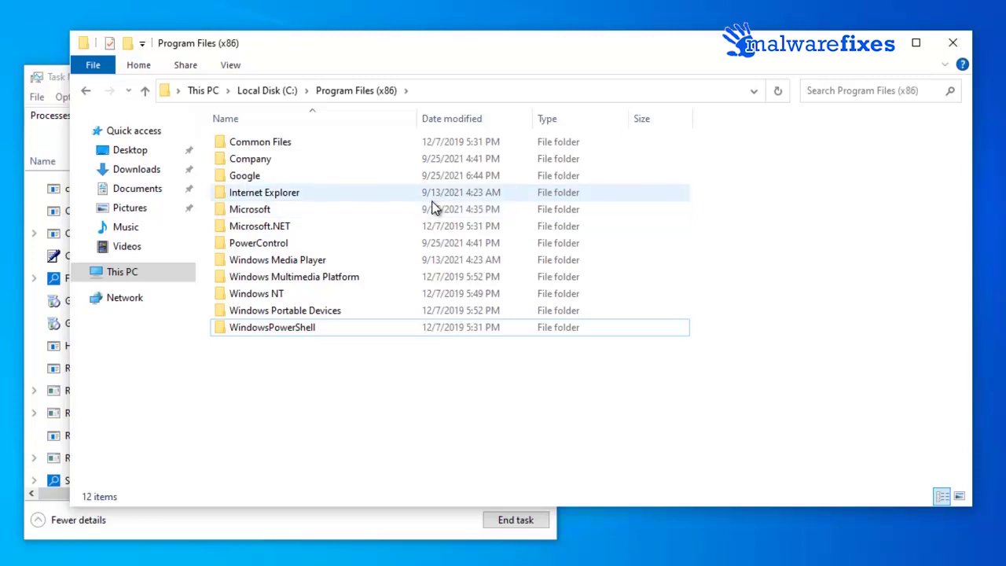
# Step: Open the System32 folder inside C:\Windows
pyautogui.click(262, 91)
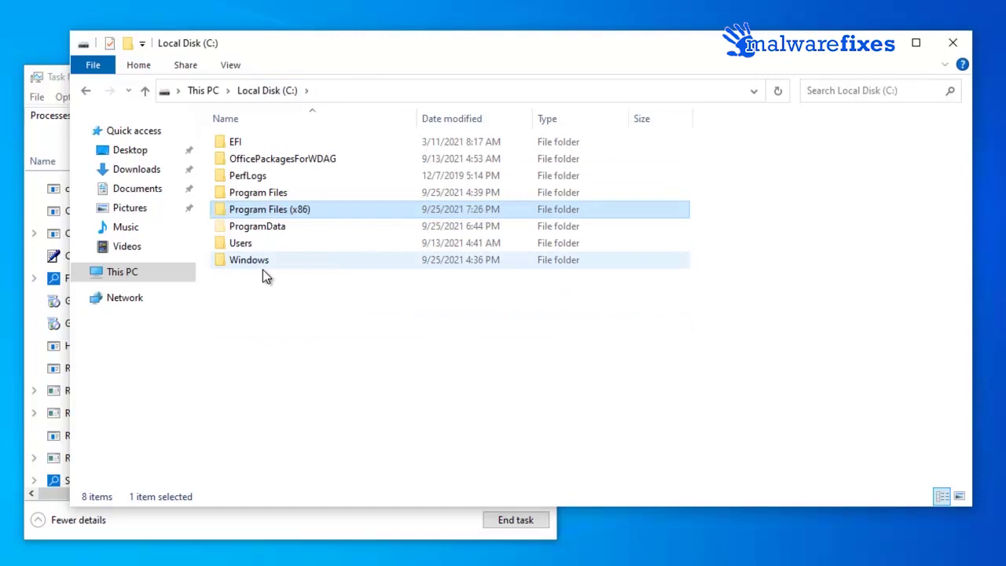
pyautogui.doubleClick(262, 265)
pyautogui.scroll(-5, 296, 295)
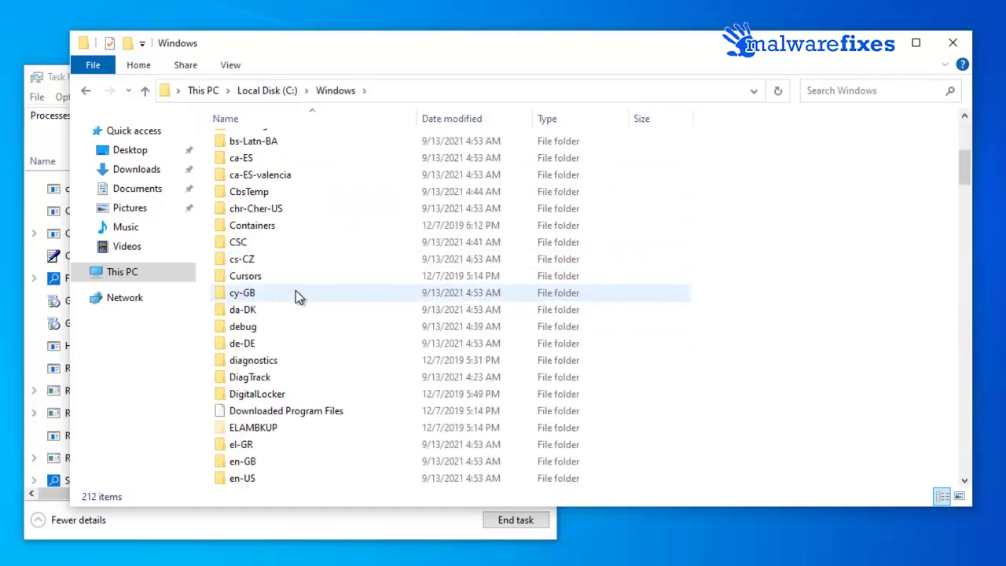
pyautogui.scroll(-17, 295, 294)
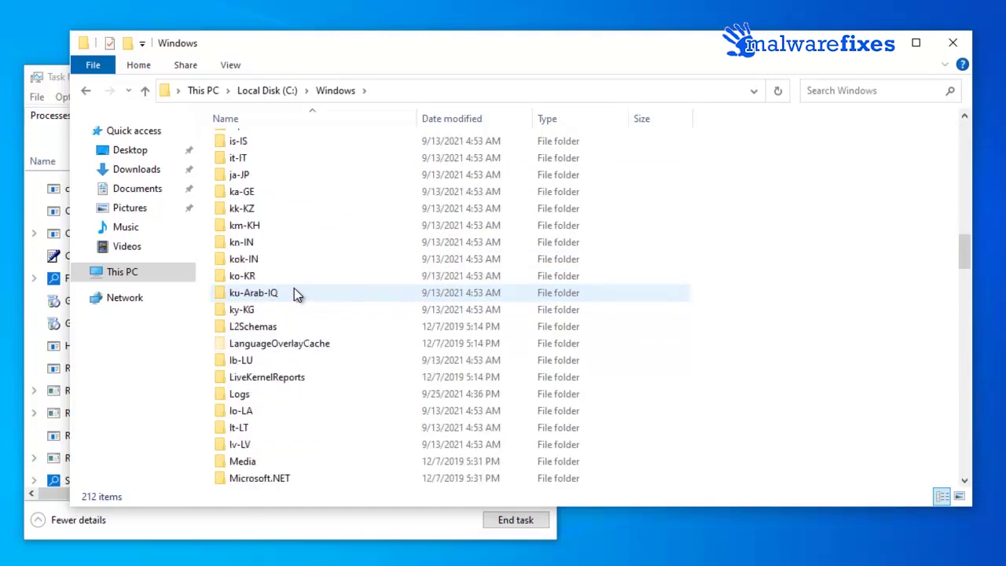
pyautogui.scroll(-12, 294, 288)
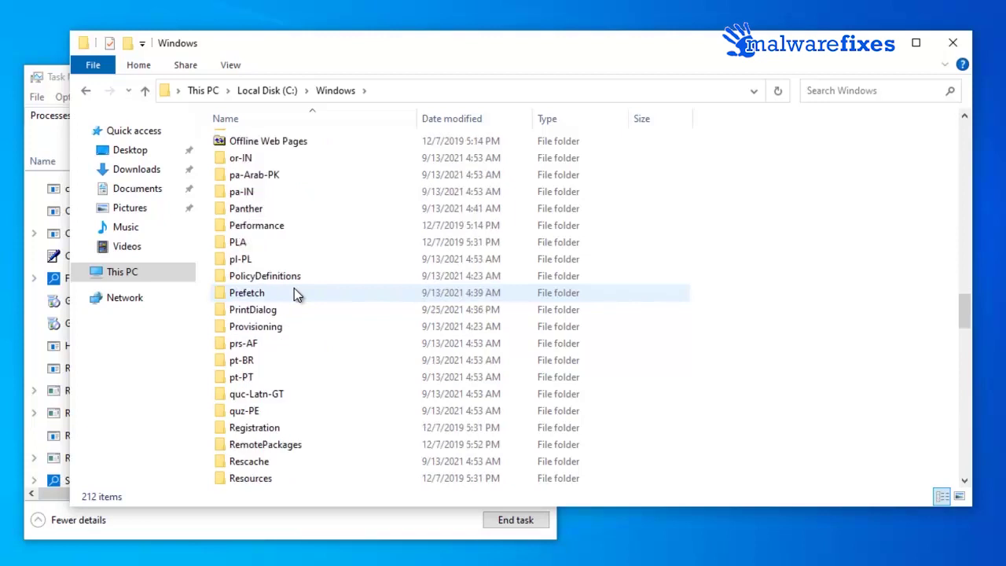
pyautogui.scroll(-6, 294, 293)
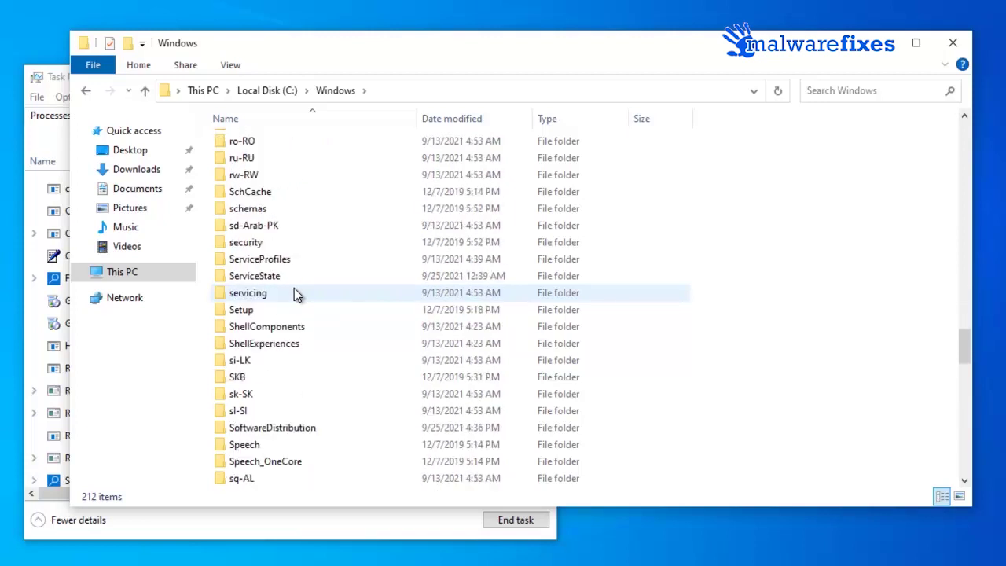
pyautogui.scroll(-4, 293, 289)
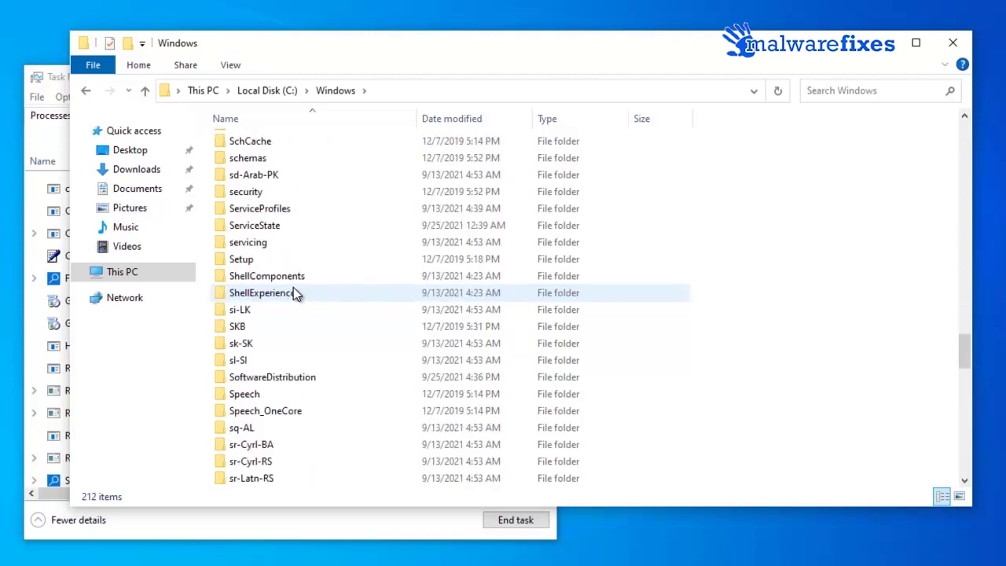
pyautogui.scroll(-2, 293, 293)
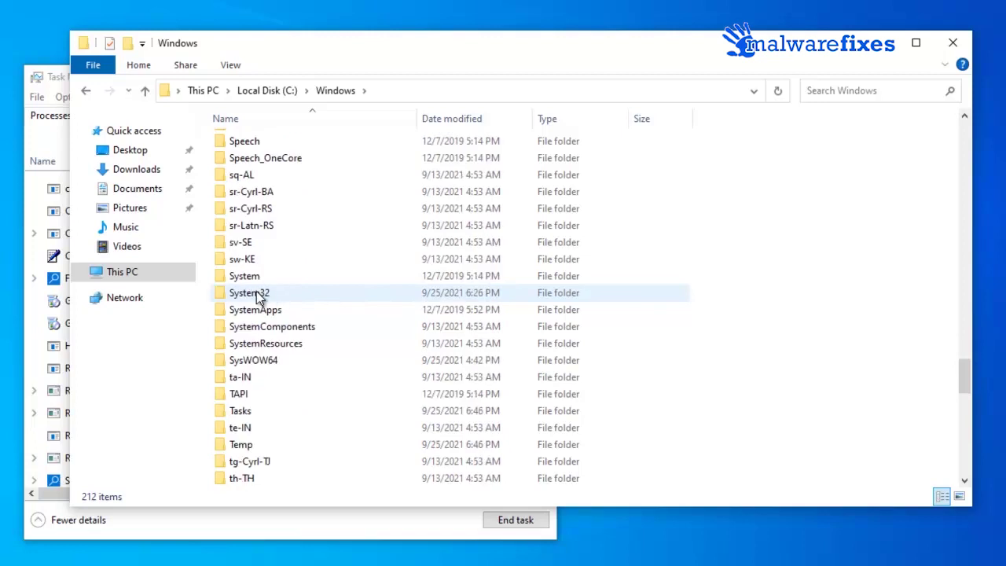
pyautogui.doubleClick(263, 293)
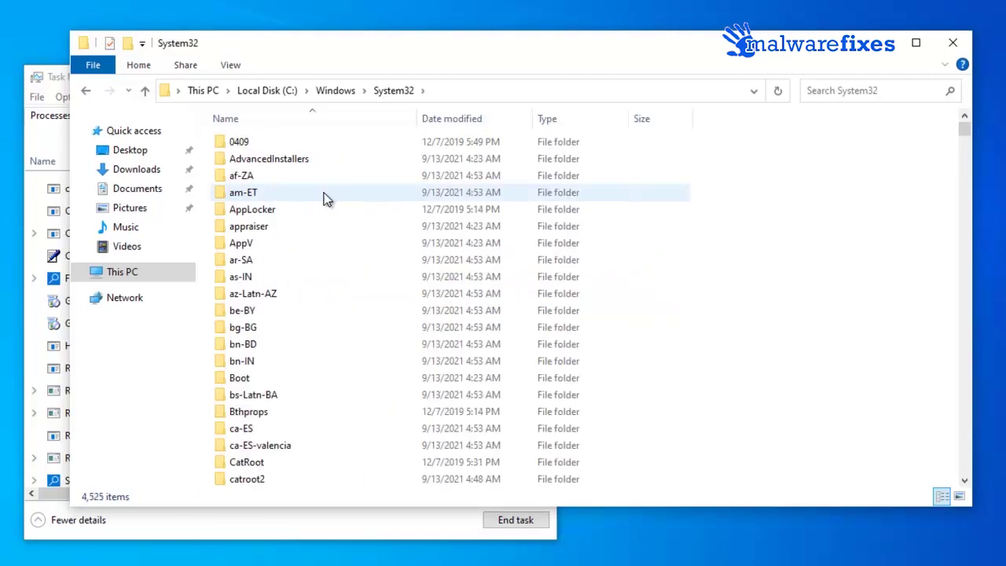
# Step: Delete the GroupPolicy and GroupPolicyUsers folders from System32 and close File Explorer
pyautogui.scroll(-3, 326, 199)
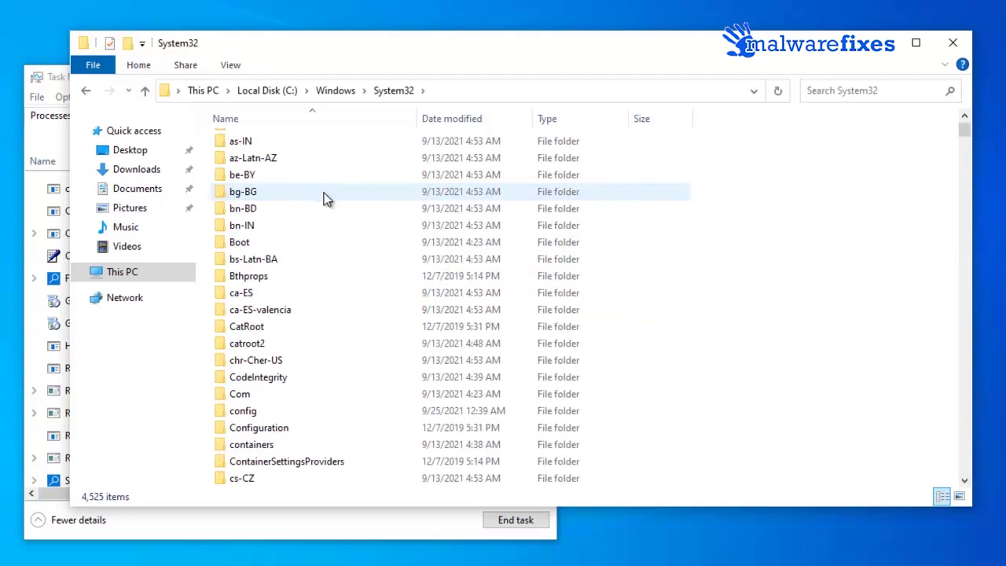
pyautogui.scroll(-4, 324, 193)
pyautogui.scroll(-3, 324, 193)
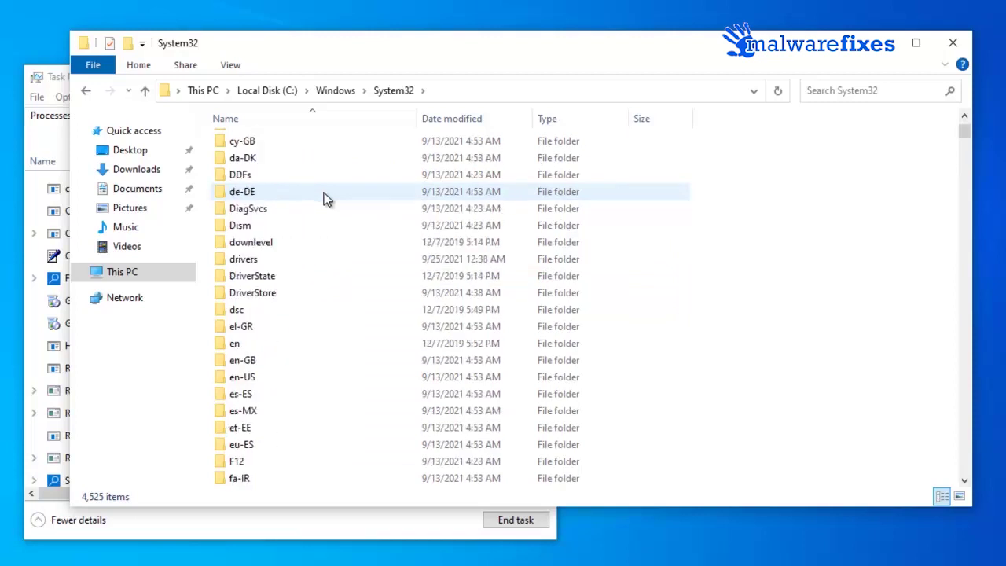
pyautogui.scroll(-4, 324, 193)
pyautogui.scroll(-5, 324, 193)
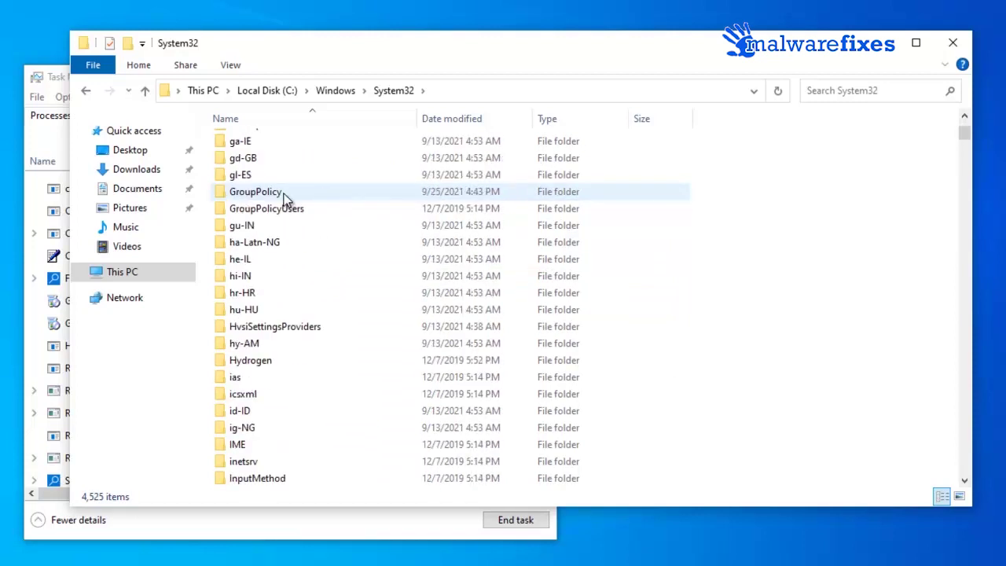
pyautogui.click(284, 195)
pyautogui.keyDown('ctrl'); pyautogui.click(290, 212); pyautogui.keyUp('ctrl')
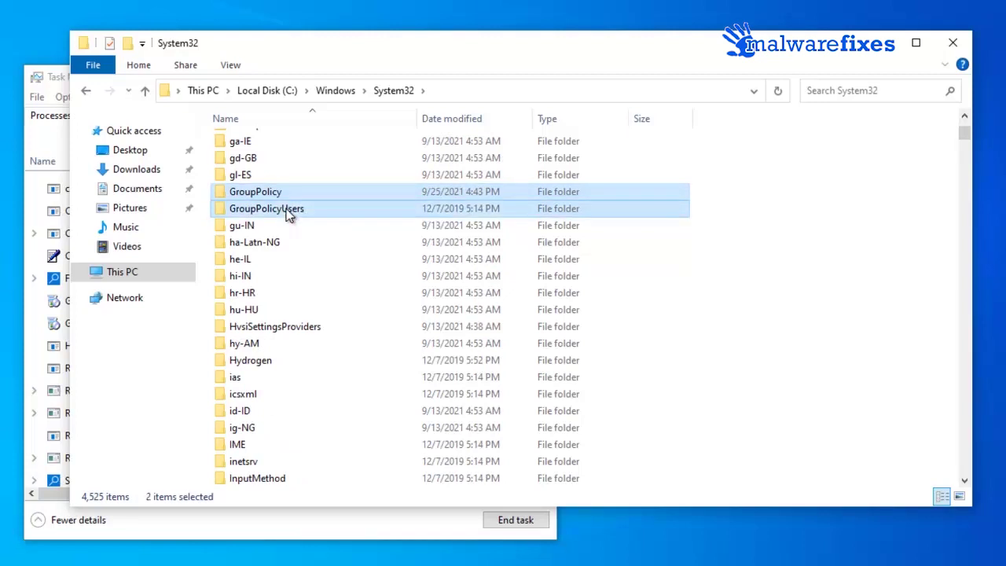
pyautogui.rightClick(301, 194)
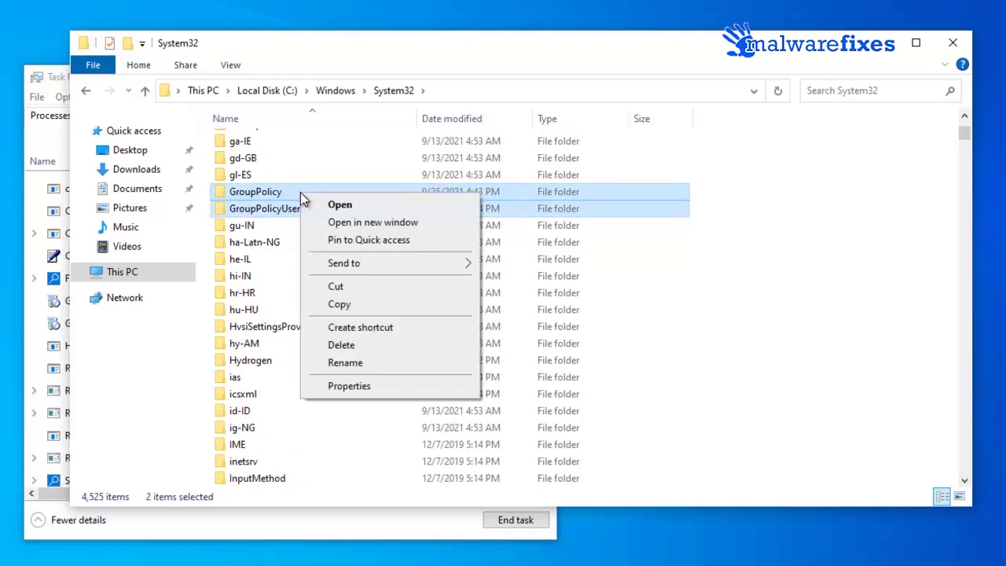
pyautogui.click(347, 346)
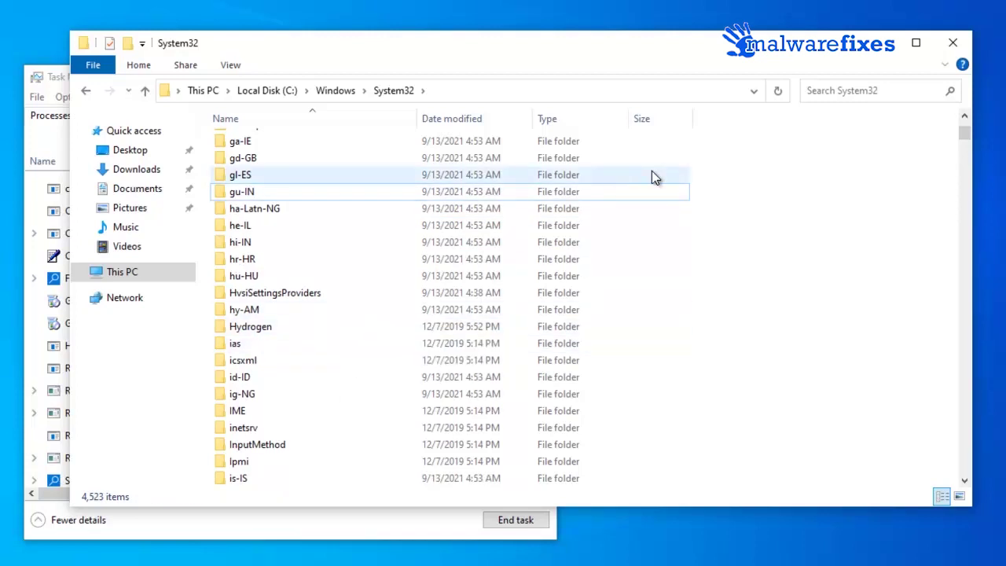
pyautogui.click(957, 42)
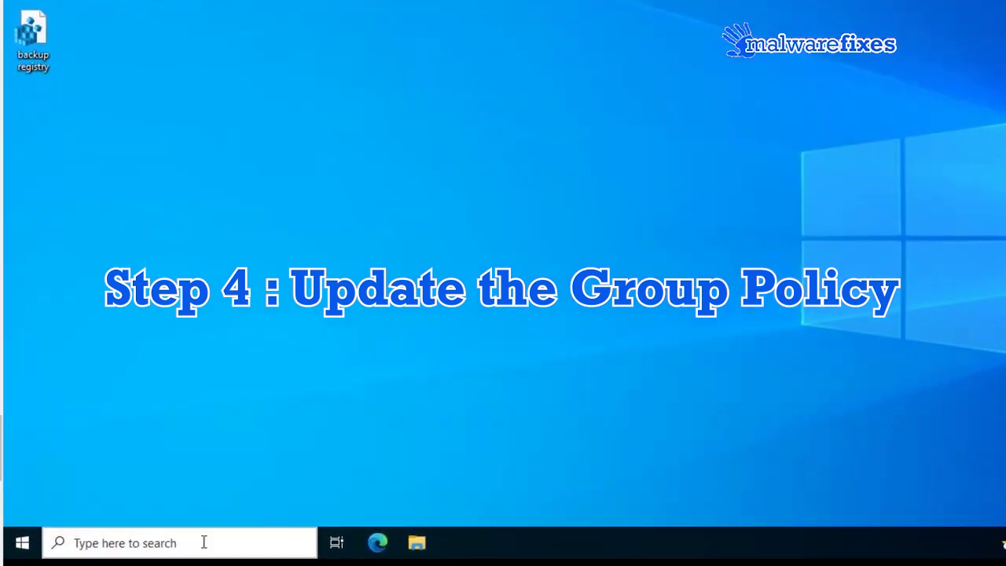
# Step: Open Command Prompt, run gpupdate /force to update the group policy, and close the window once the command completes
pyautogui.click(204, 542)
pyautogui.write('cmd')
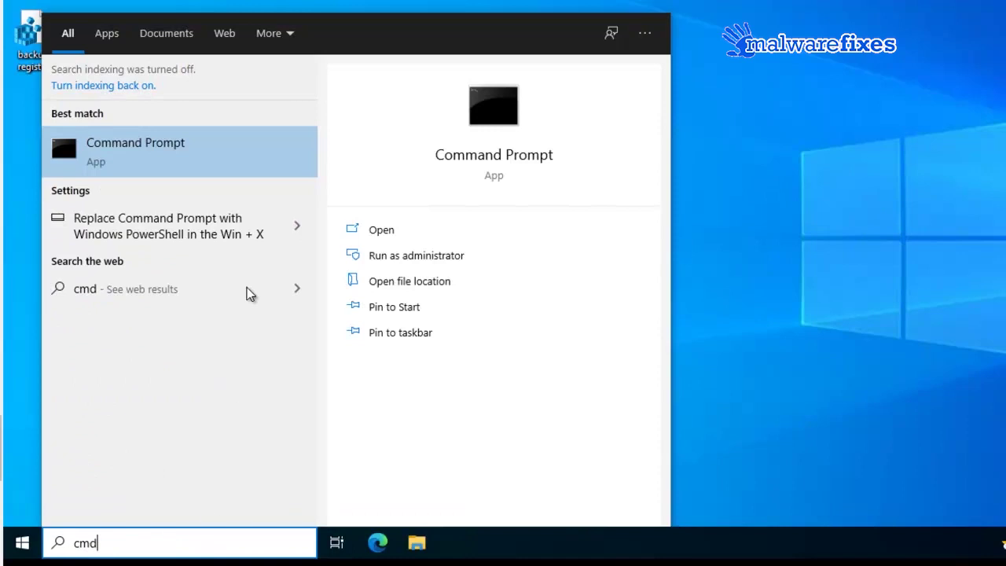
pyautogui.click(159, 153)
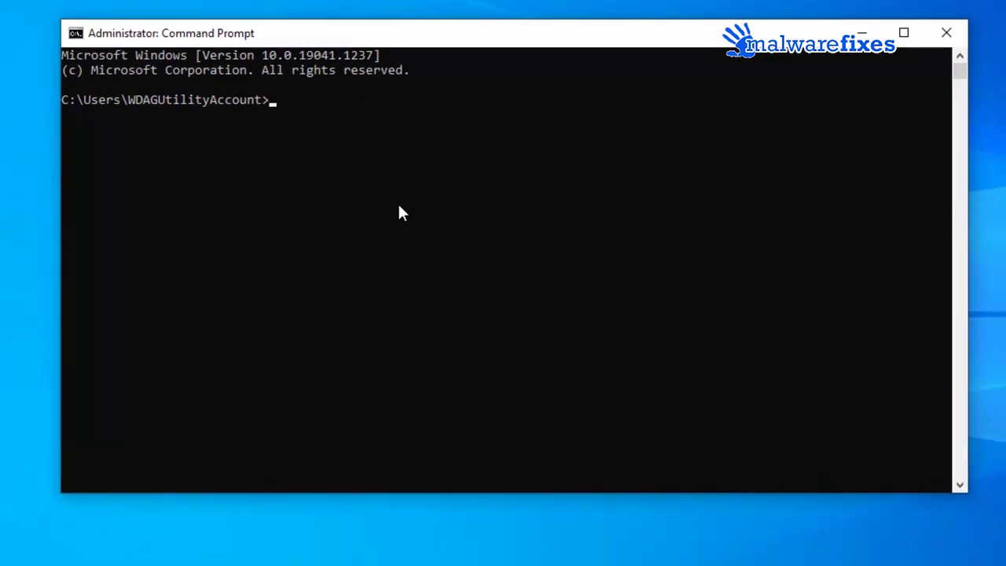
pyautogui.write('gpupdate /force')
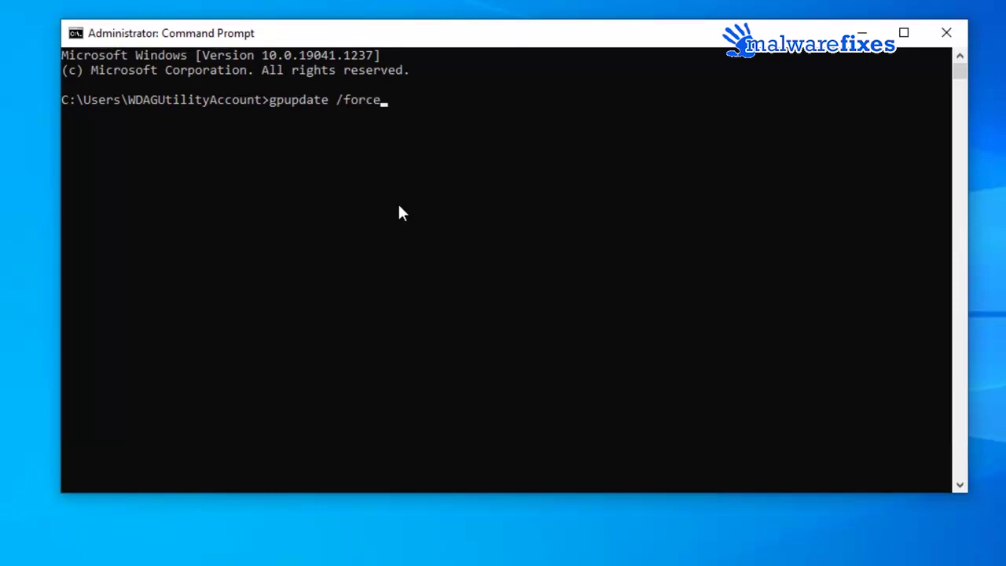
pyautogui.press('Return')
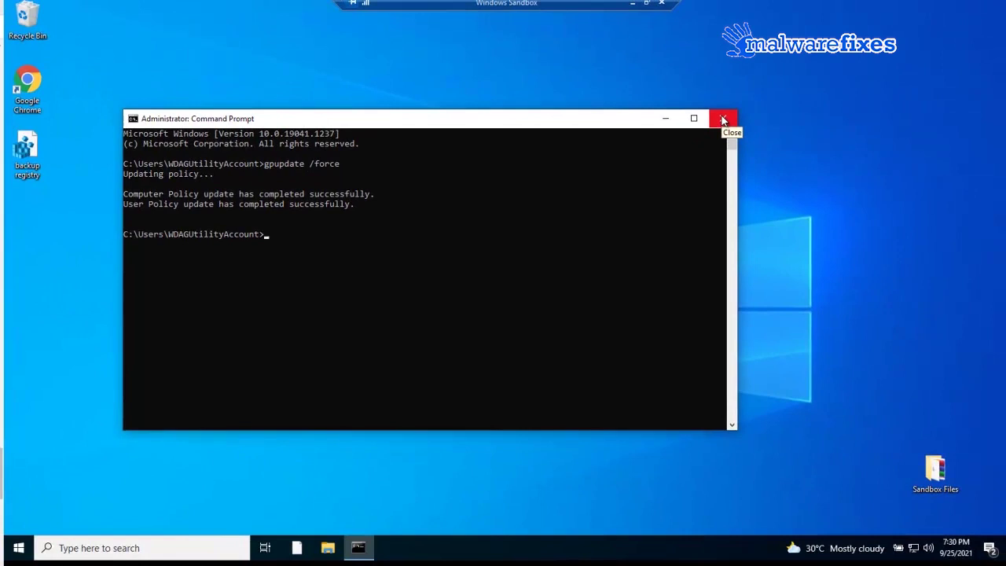
pyautogui.click(723, 120)
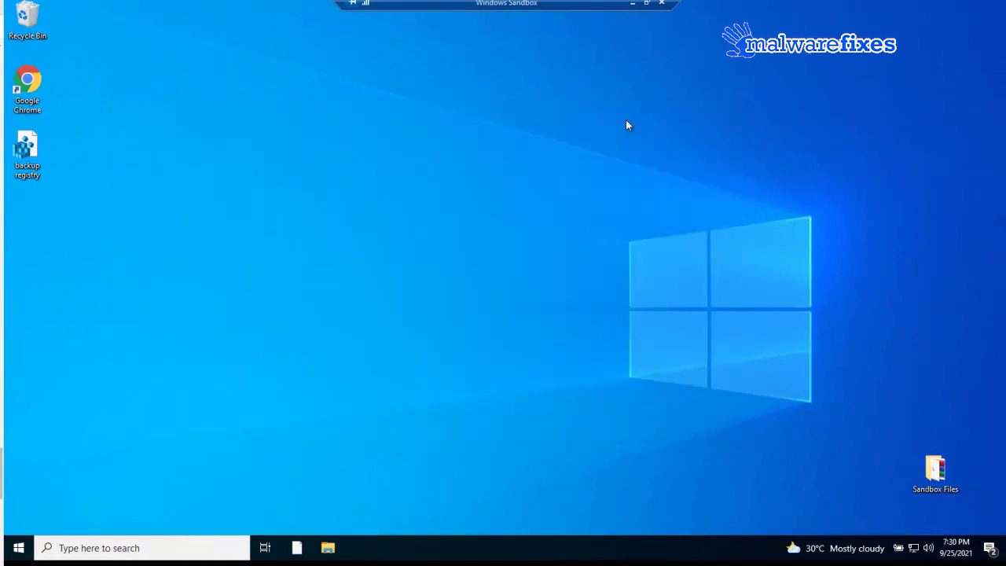